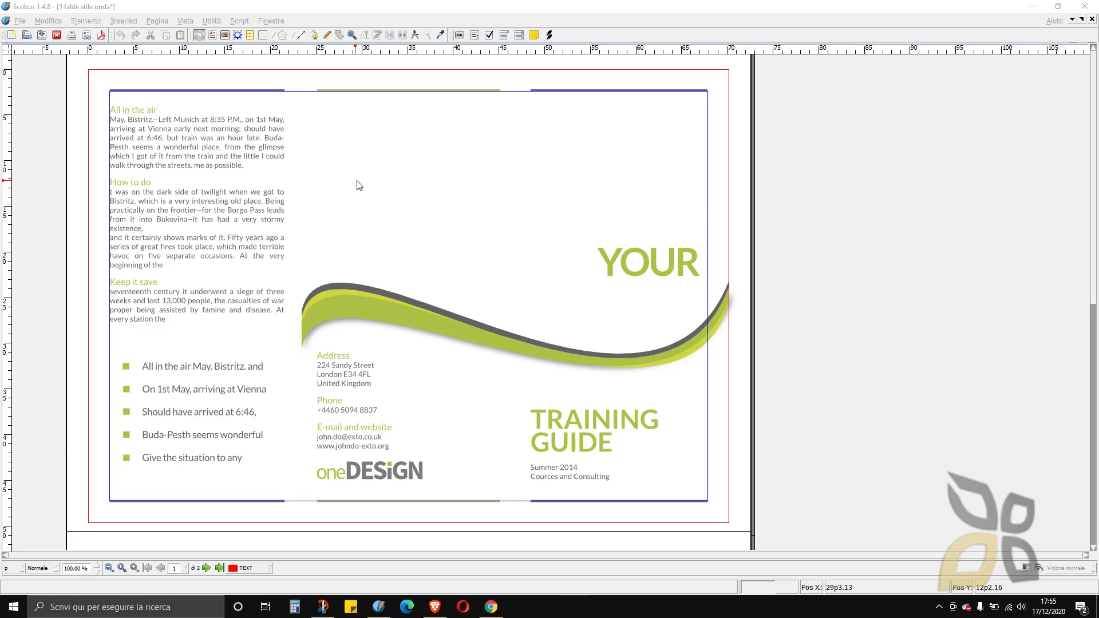
- Bring the Scribus window with the 'YOUR TRAINING GUIDE' brochure to the front
{"action": "left_click", "coordinate": [219, 80]}
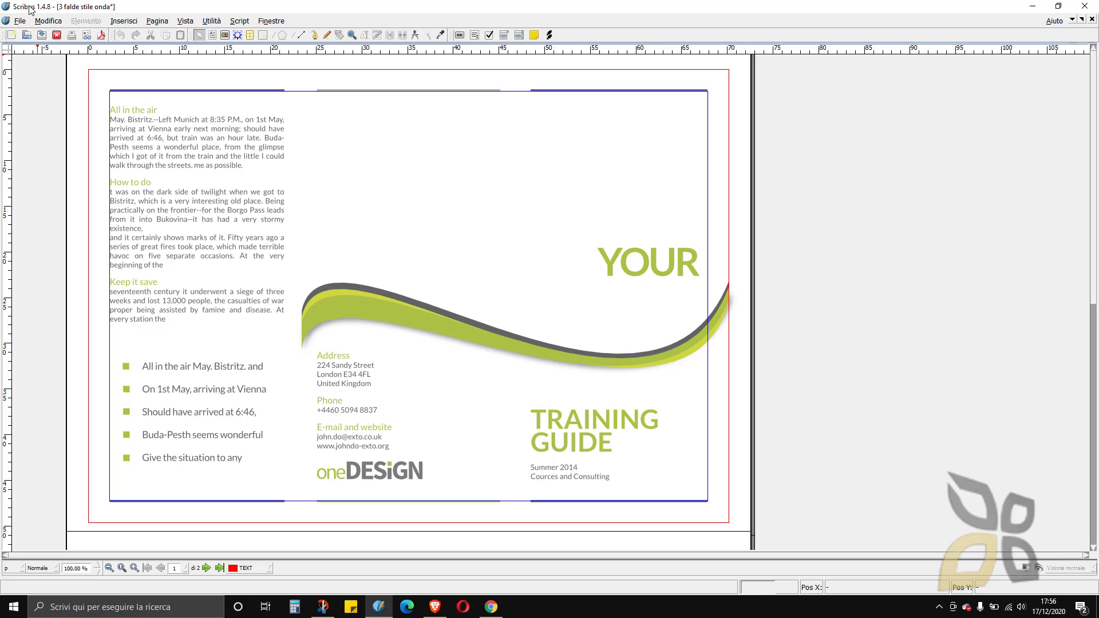
- Minimize Scribus and open the scribus.net result from the Google 'scribus' search
{"action": "left_click", "coordinate": [1031, 9]}
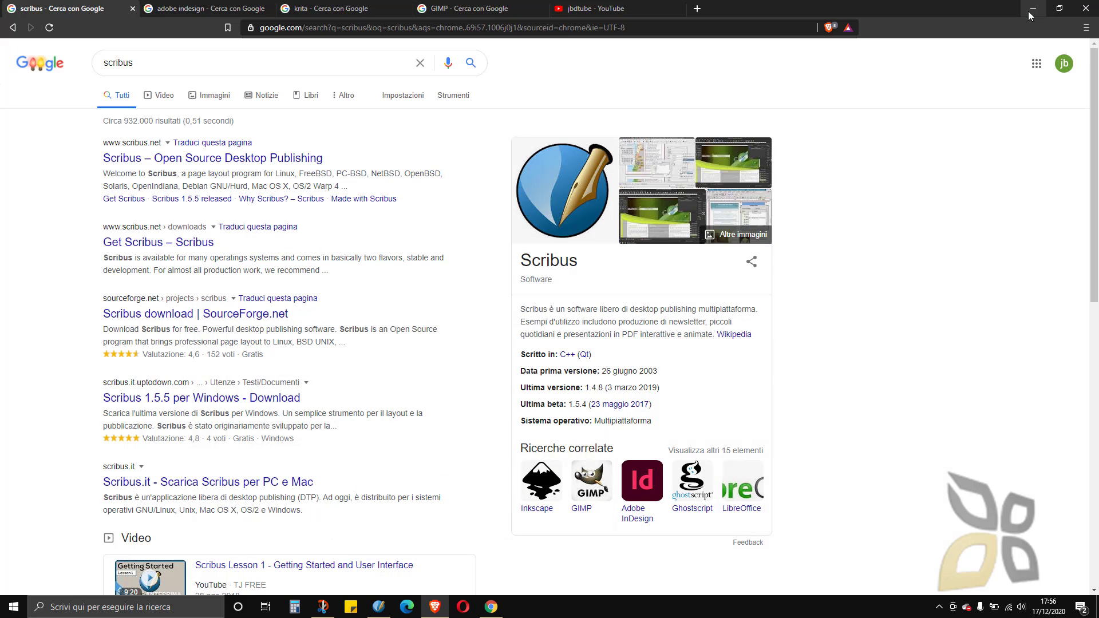
{"action": "left_click", "coordinate": [128, 64]}
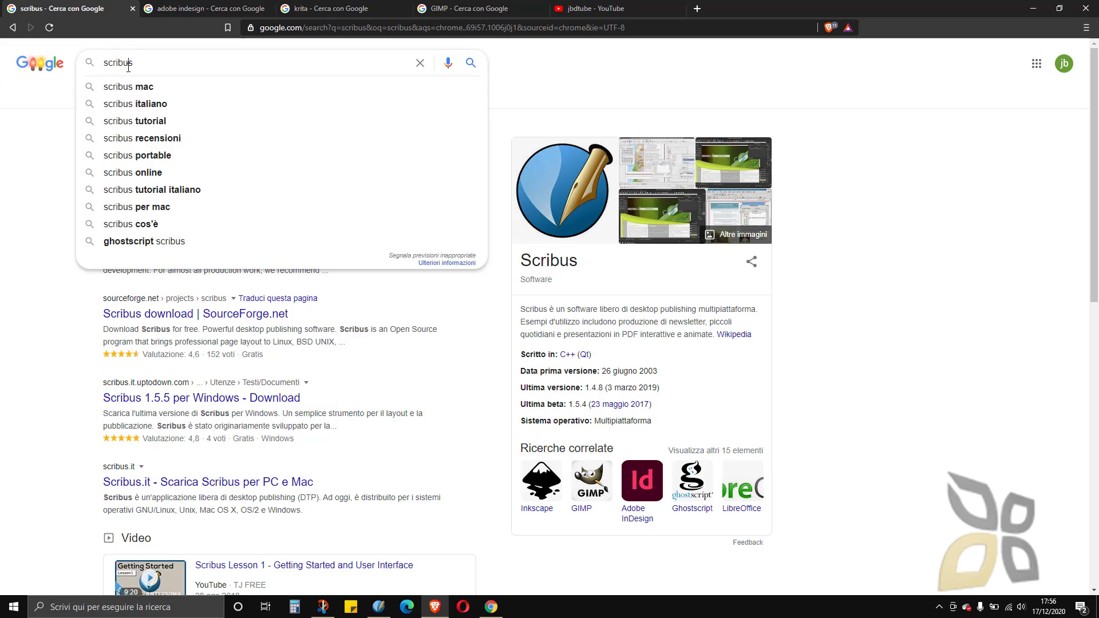
{"action": "double_click", "coordinate": [129, 64]}
{"action": "left_click", "coordinate": [39, 138]}
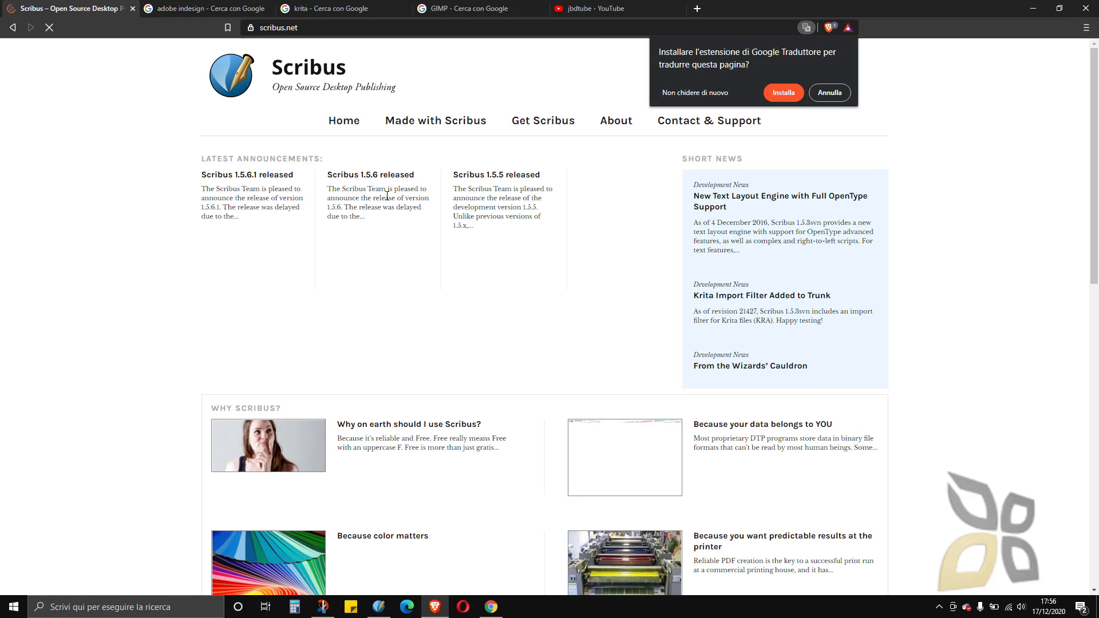
- Decline translating scribus.net and scroll through its home page
{"action": "left_click", "coordinate": [837, 95]}
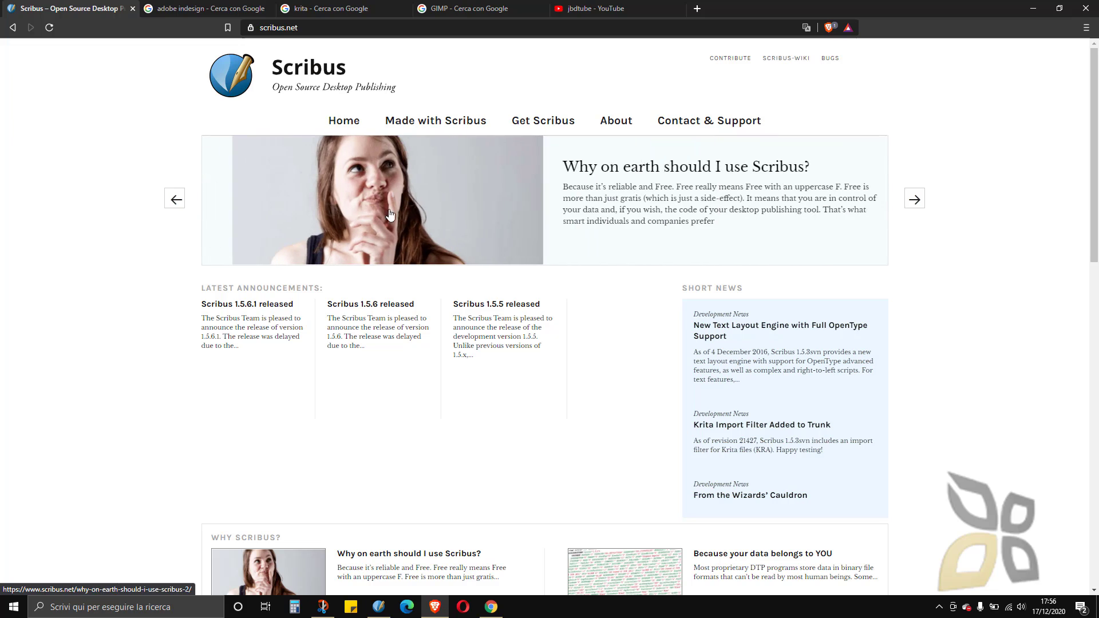
{"action": "scroll", "coordinate": [508, 395], "scroll_direction": "down", "scroll_amount": 1}
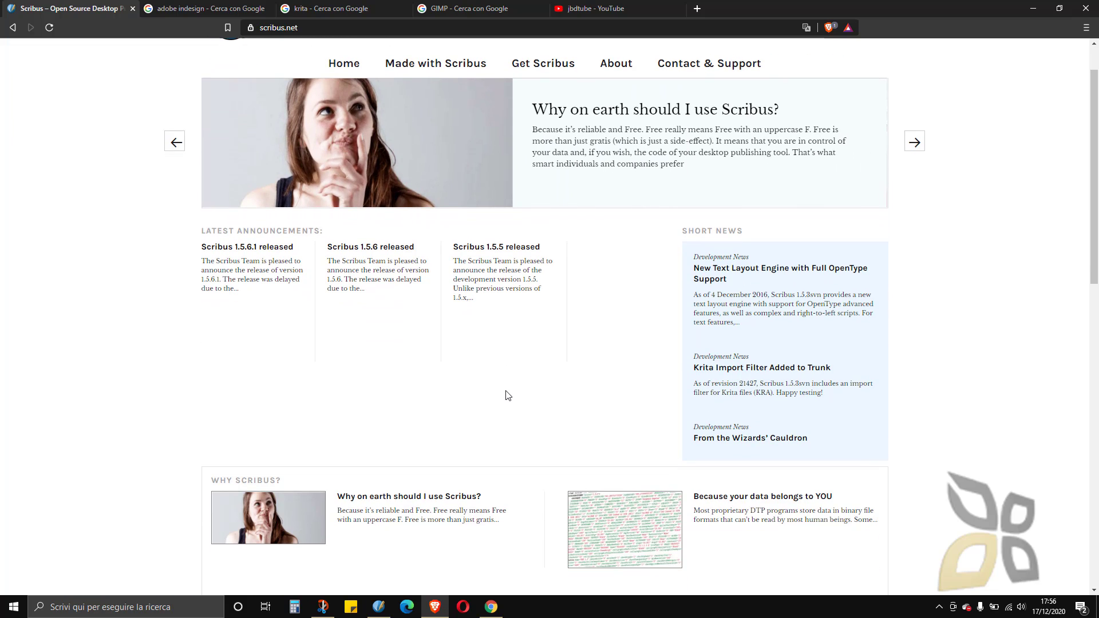
{"action": "scroll", "coordinate": [507, 395], "scroll_direction": "up", "scroll_amount": 1}
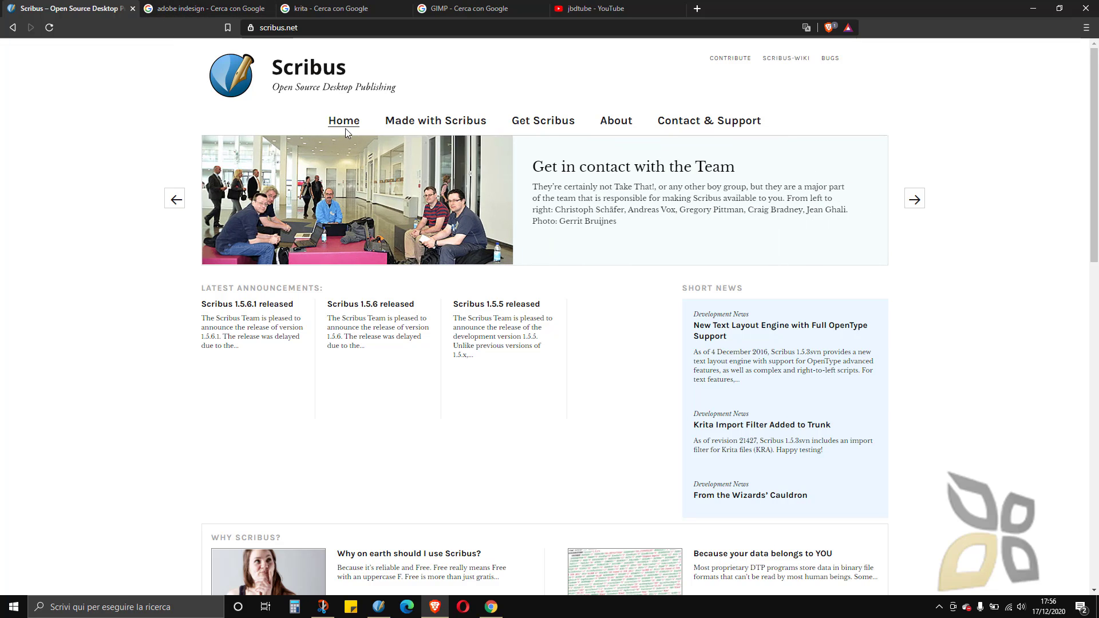
- Browse the Made with Scribus posts, then switch to the 'indesign scribus' image results
{"action": "left_click", "coordinate": [414, 127]}
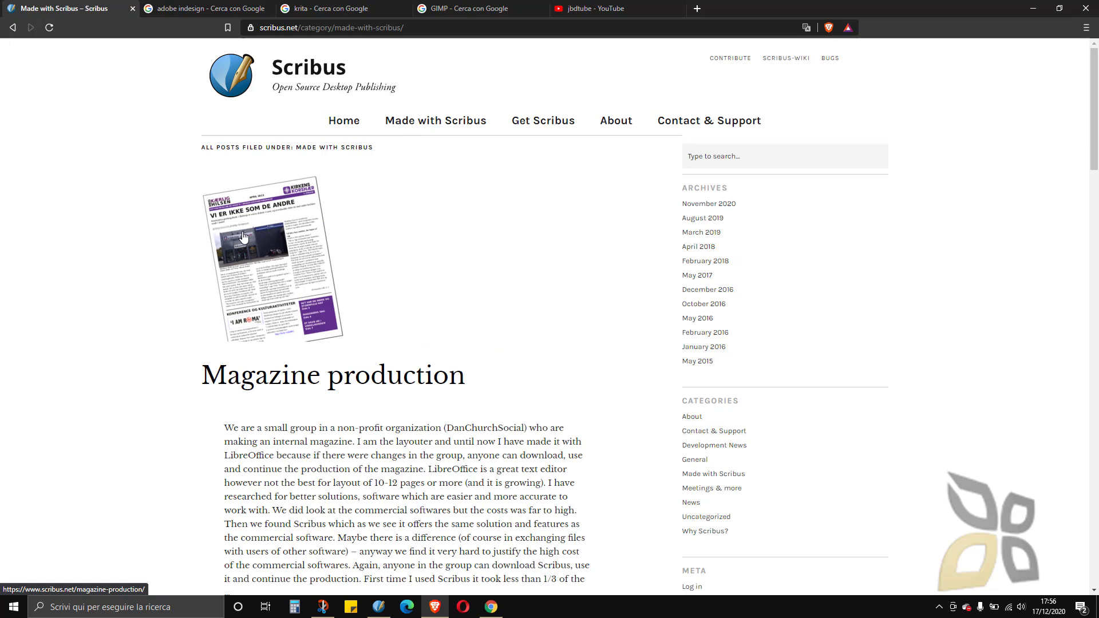
{"action": "scroll", "coordinate": [334, 287], "scroll_direction": "down", "scroll_amount": 11}
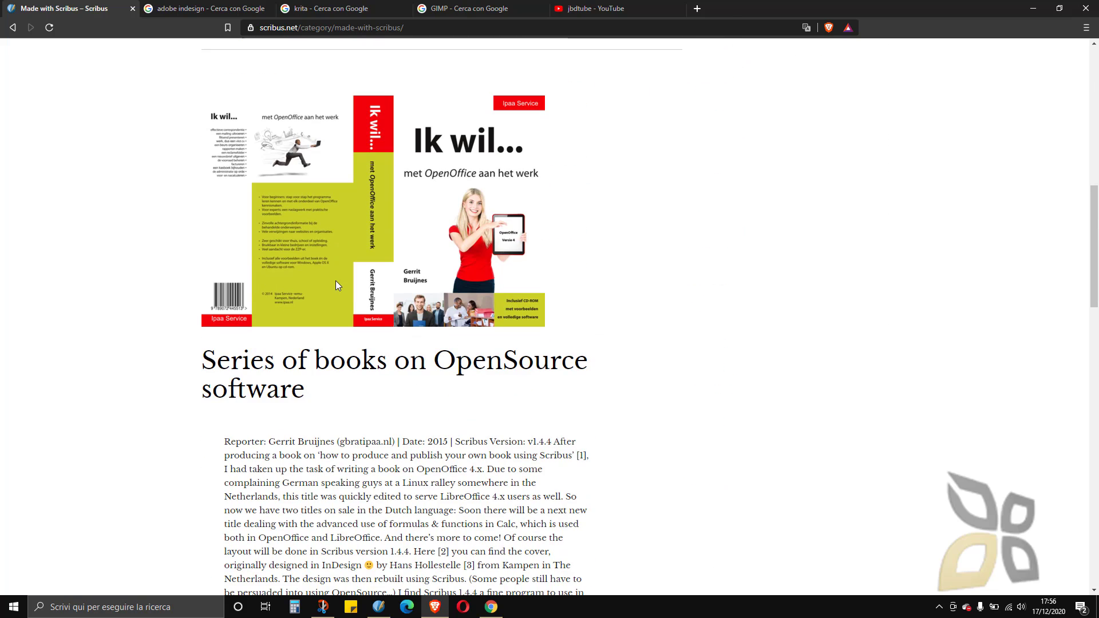
{"action": "scroll", "coordinate": [339, 284], "scroll_direction": "down", "scroll_amount": 13}
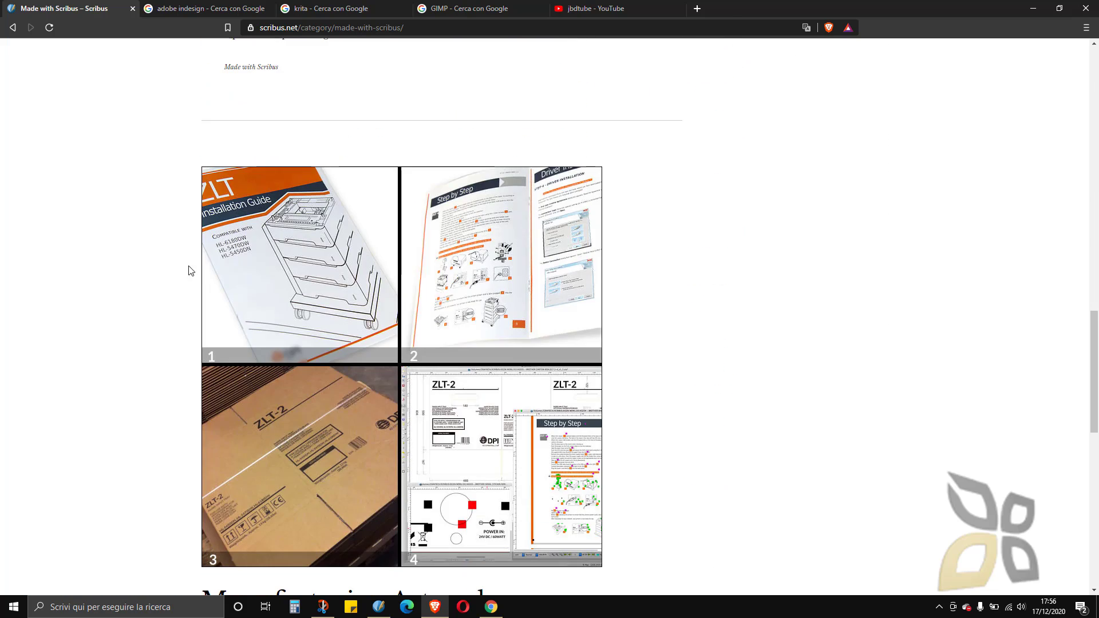
{"action": "scroll", "coordinate": [366, 321], "scroll_direction": "down", "scroll_amount": 5}
{"action": "scroll", "coordinate": [366, 315], "scroll_direction": "up", "scroll_amount": 1}
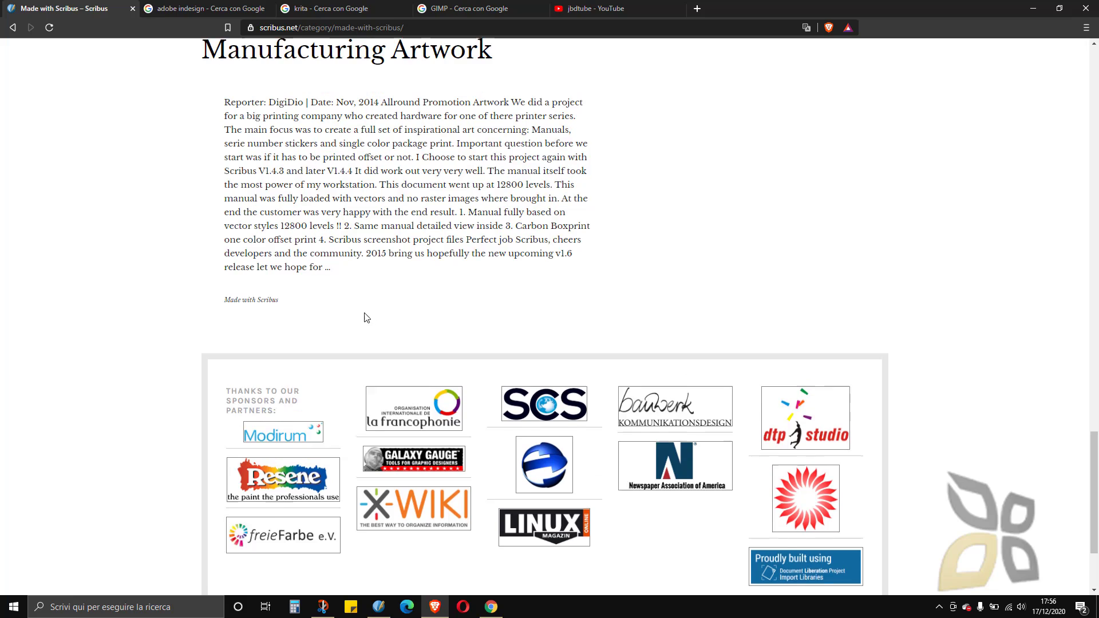
{"action": "scroll", "coordinate": [363, 311], "scroll_direction": "up", "scroll_amount": 8}
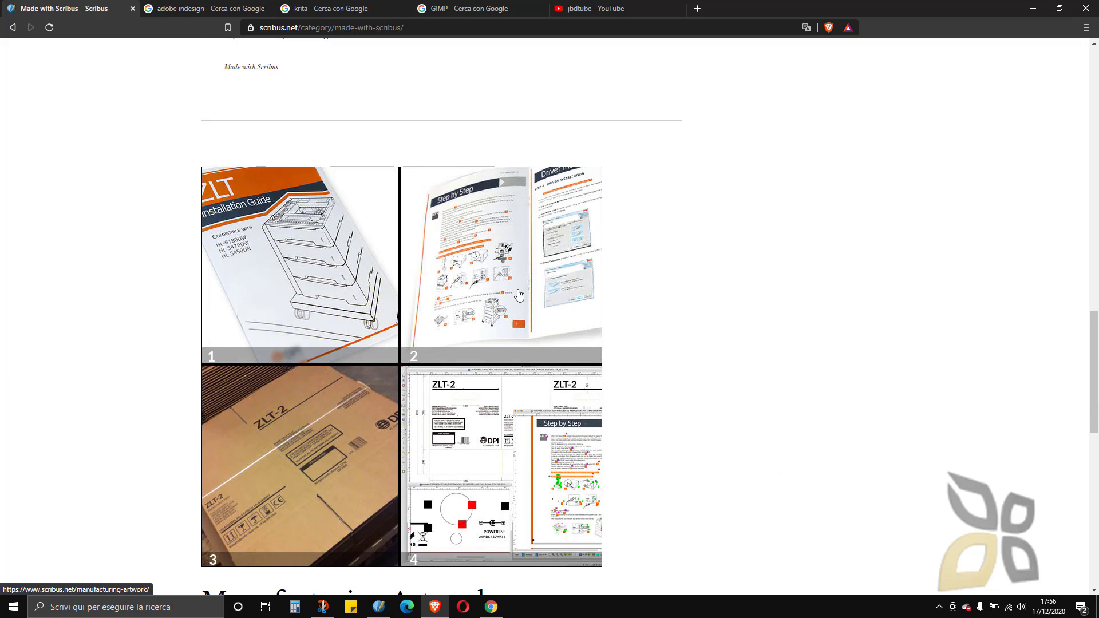
{"action": "scroll", "coordinate": [528, 290], "scroll_direction": "up", "scroll_amount": 15}
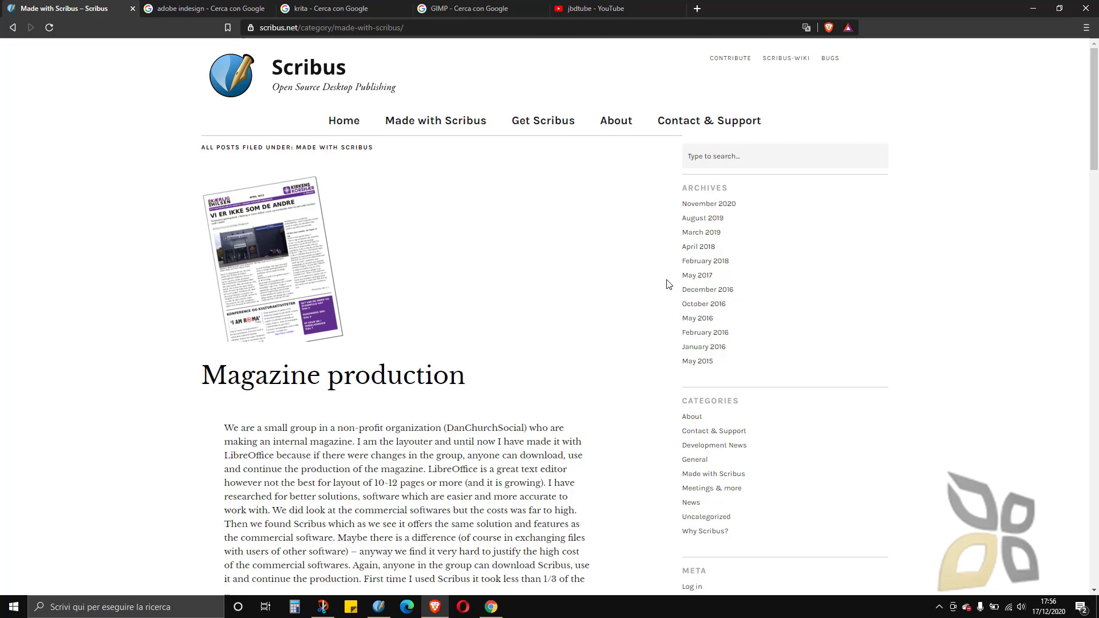
{"action": "key", "text": "ctrl+Tab"}
- Preview the Scribus vs InDesign comparison image and its related features chart
{"action": "double_click", "coordinate": [162, 63]}
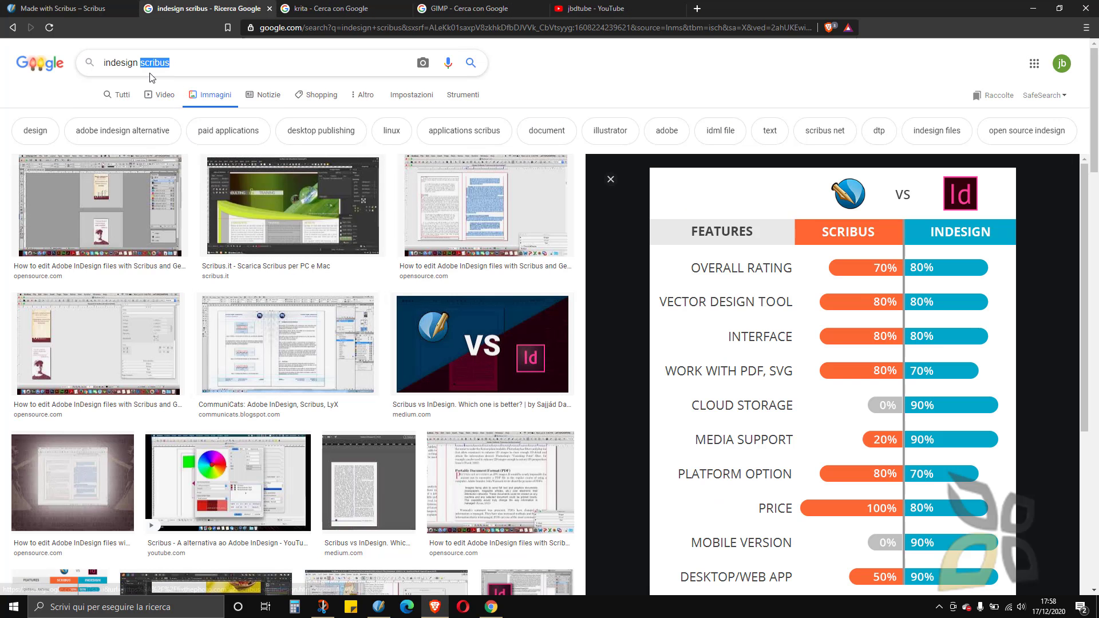
{"action": "scroll", "coordinate": [401, 321], "scroll_direction": "down", "scroll_amount": 1}
{"action": "left_click", "coordinate": [449, 312]}
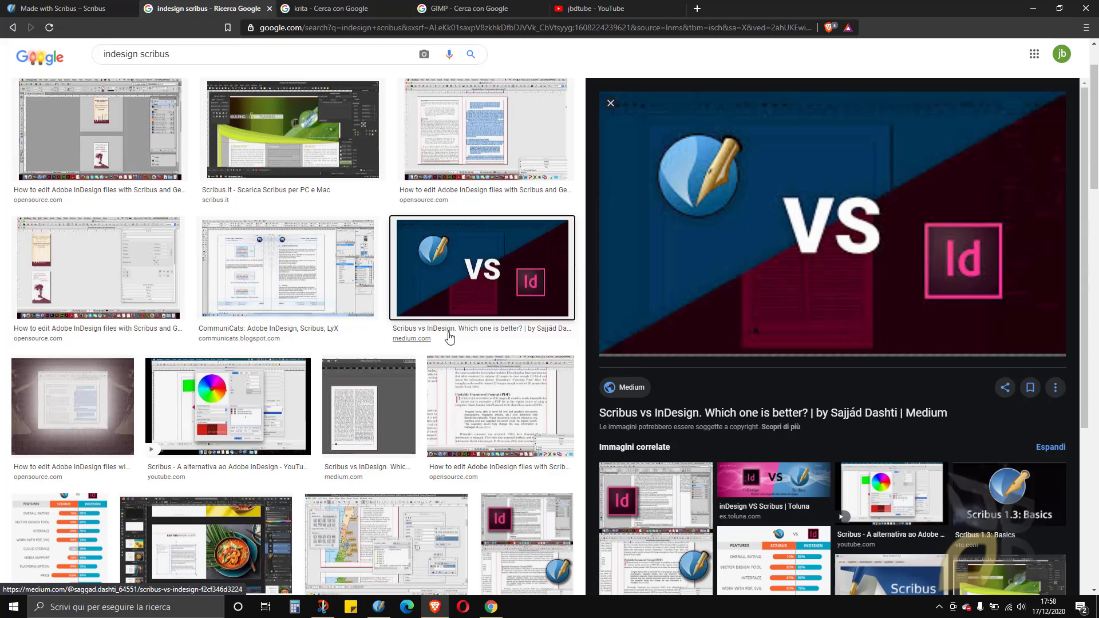
{"action": "scroll", "coordinate": [160, 429], "scroll_direction": "down", "scroll_amount": 4}
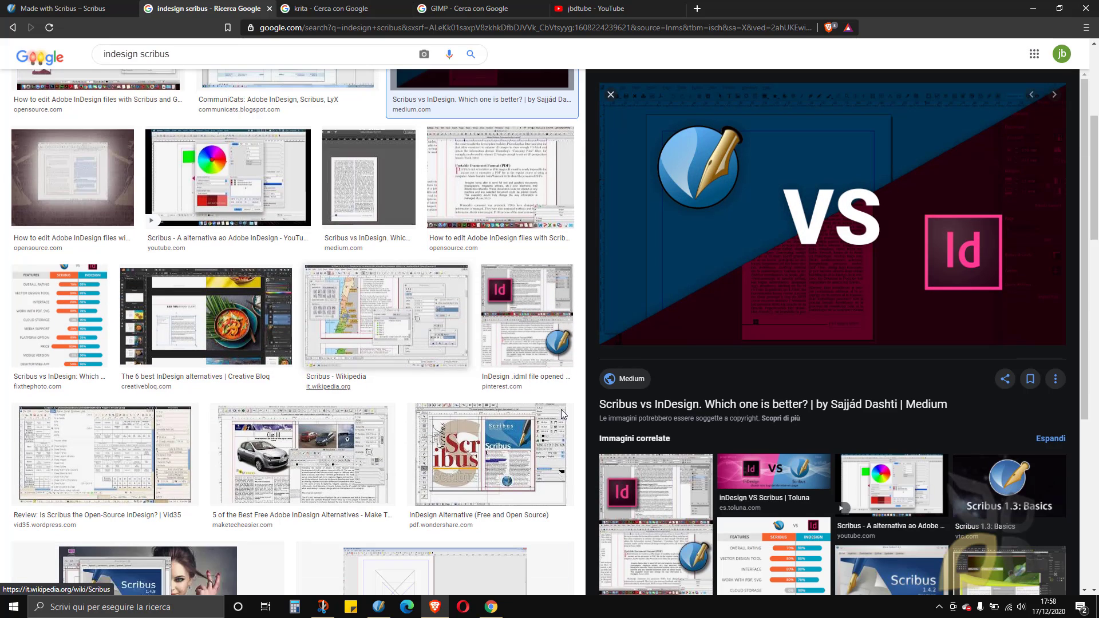
{"action": "left_click", "coordinate": [767, 562]}
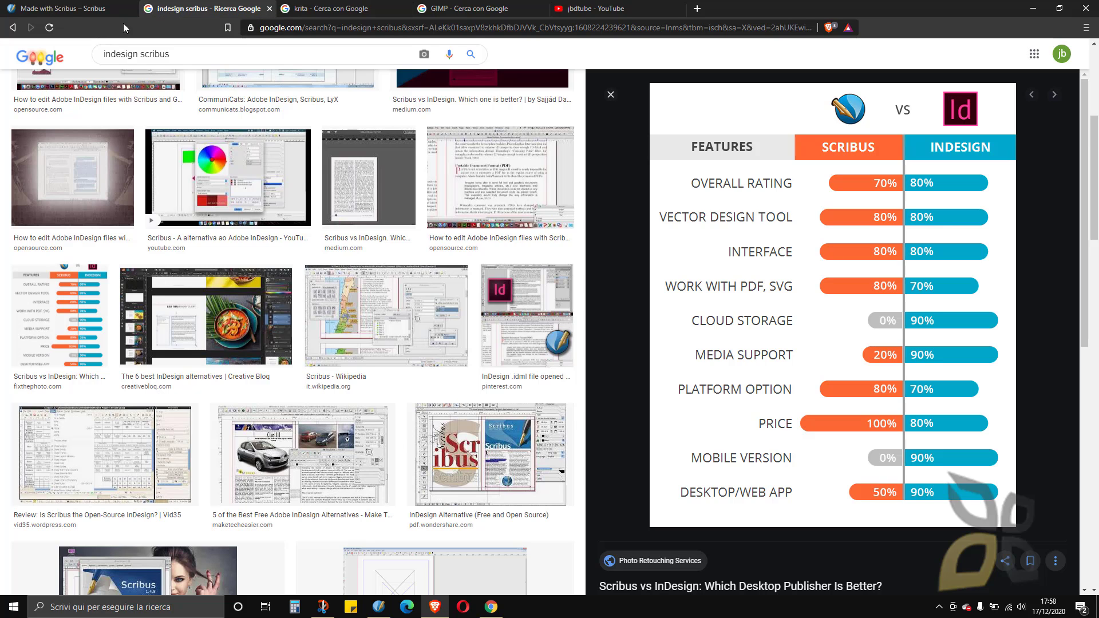
{"action": "scroll", "coordinate": [122, 92], "scroll_direction": "up", "scroll_amount": 5}
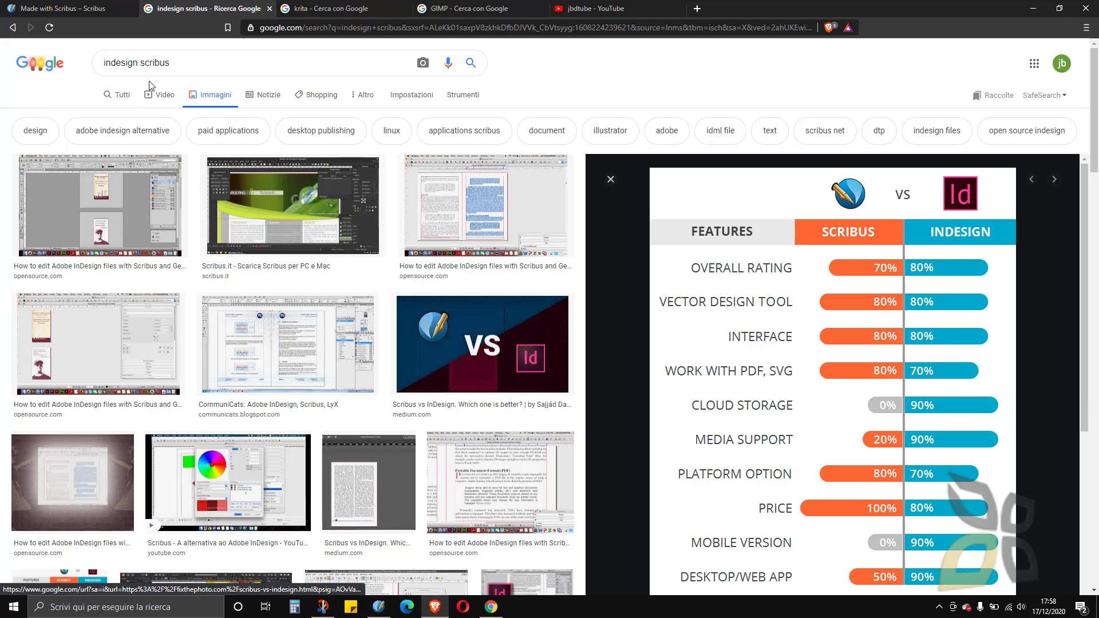
{"action": "left_click", "coordinate": [150, 76]}
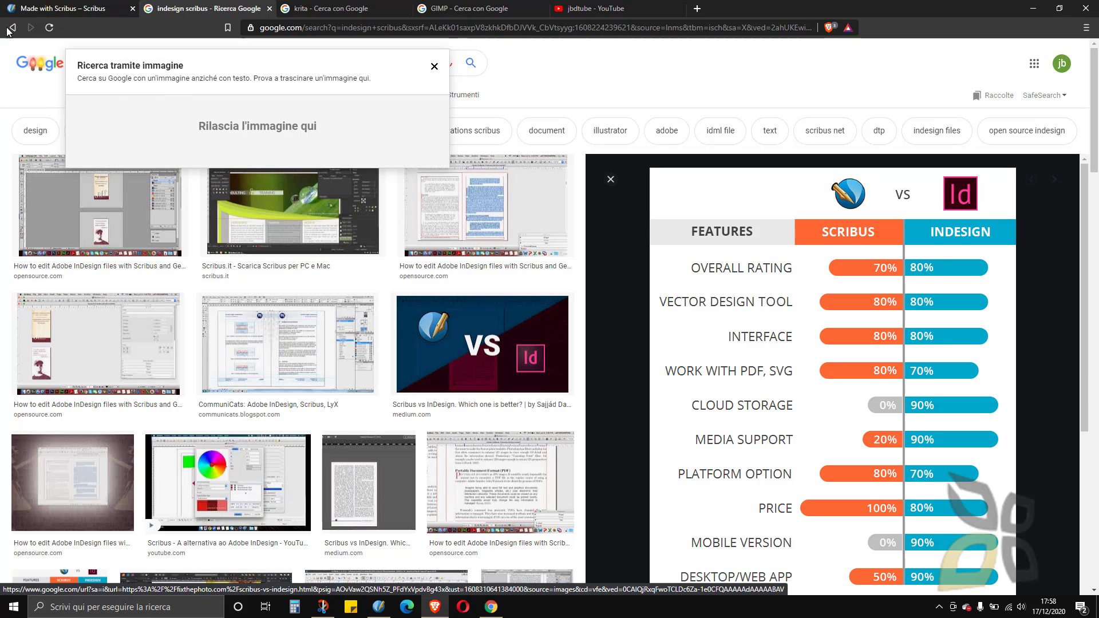
- Replace the query with 'illustrator', search, and show all web results
{"action": "triple_click", "coordinate": [163, 63]}
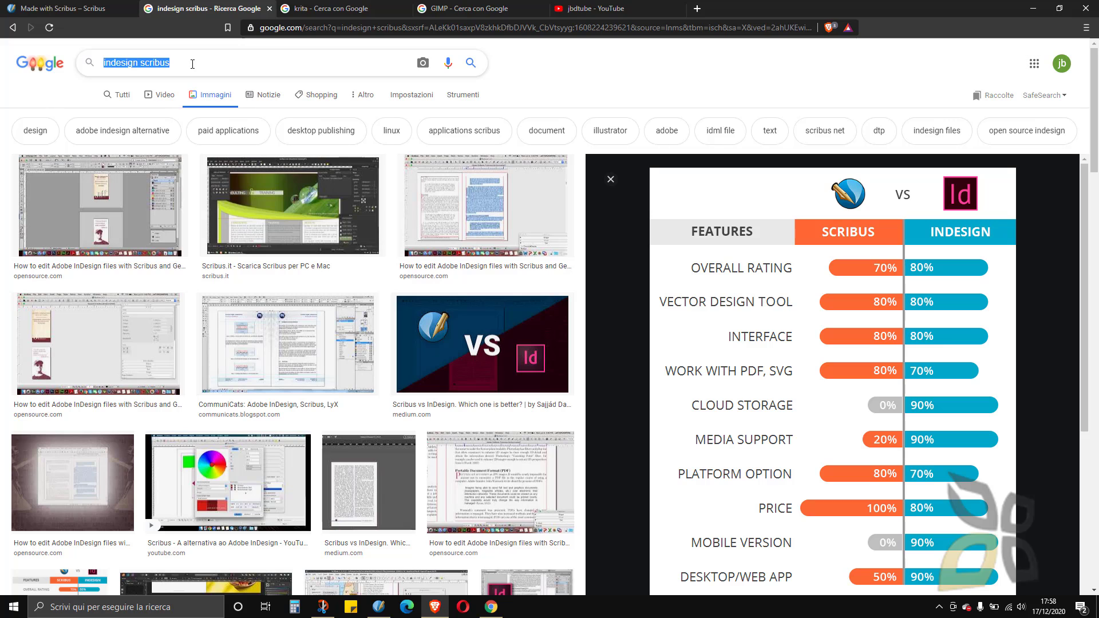
{"action": "type", "text": "illl"}
{"action": "key", "text": "BackSpace"}
{"action": "type", "text": "ustrat"}
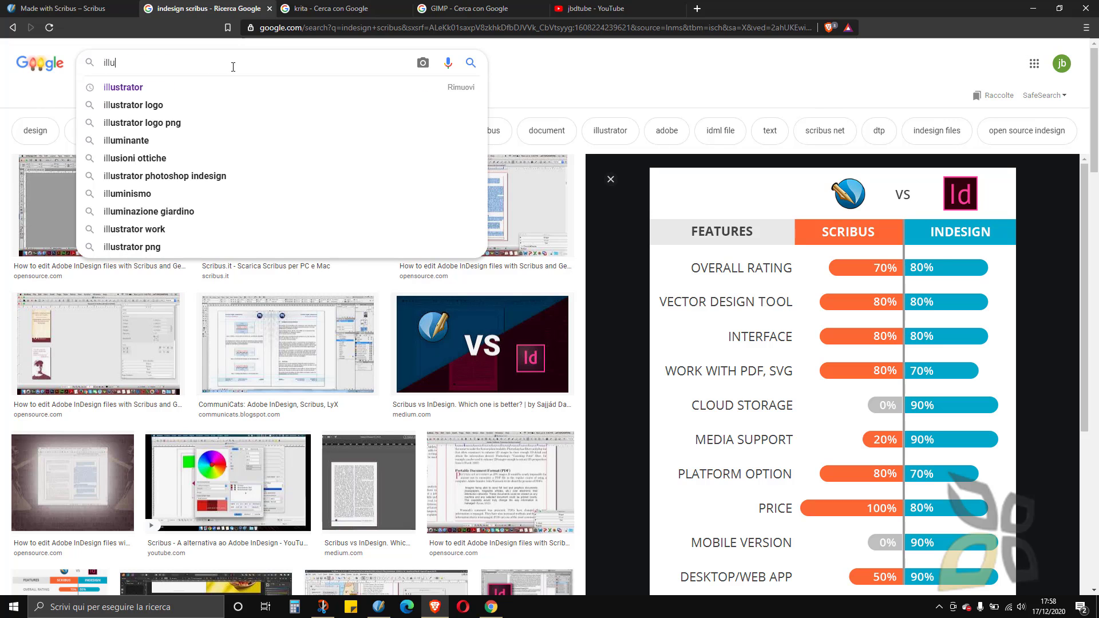
{"action": "type", "text": "or"}
{"action": "key", "text": "Return"}
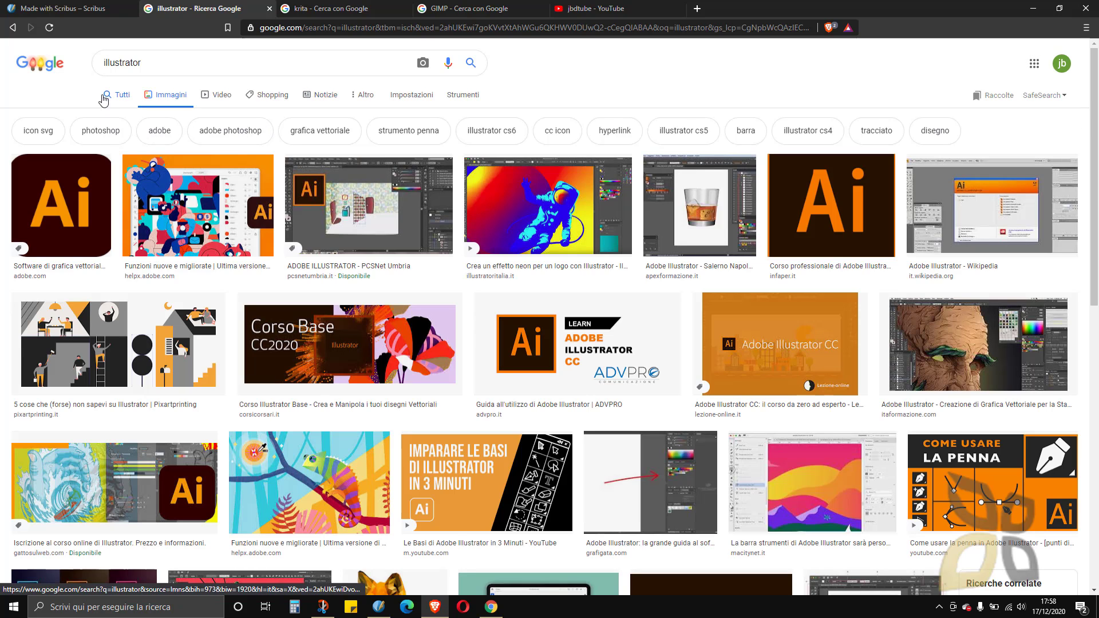
{"action": "left_click", "coordinate": [105, 95]}
- Search Google for 'phostop'
{"action": "double_click", "coordinate": [140, 61]}
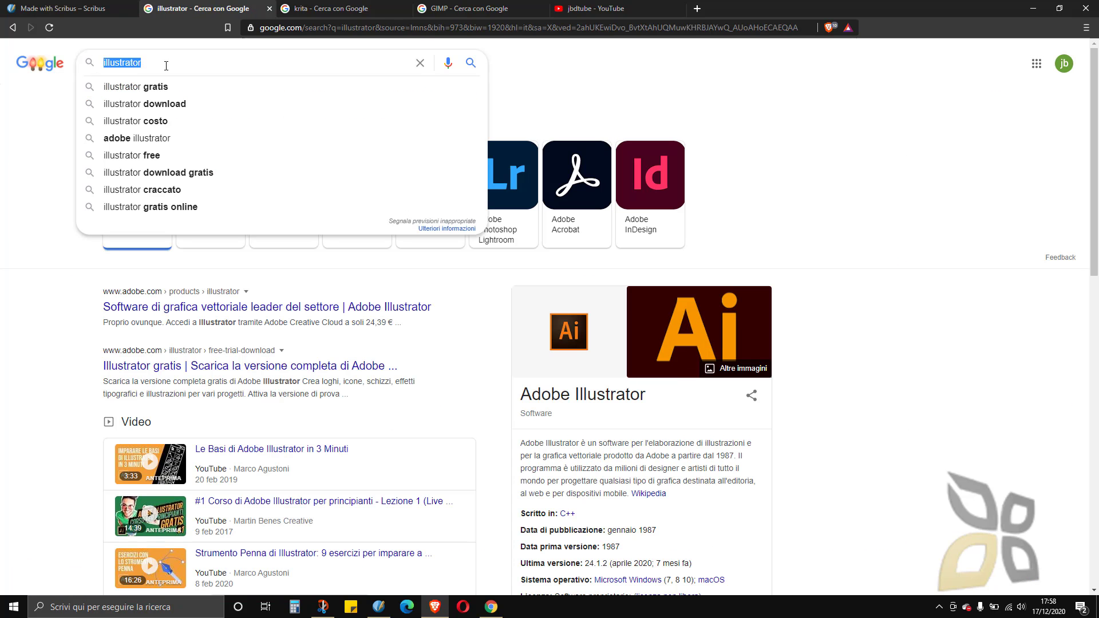
{"action": "type", "text": "phosto"}
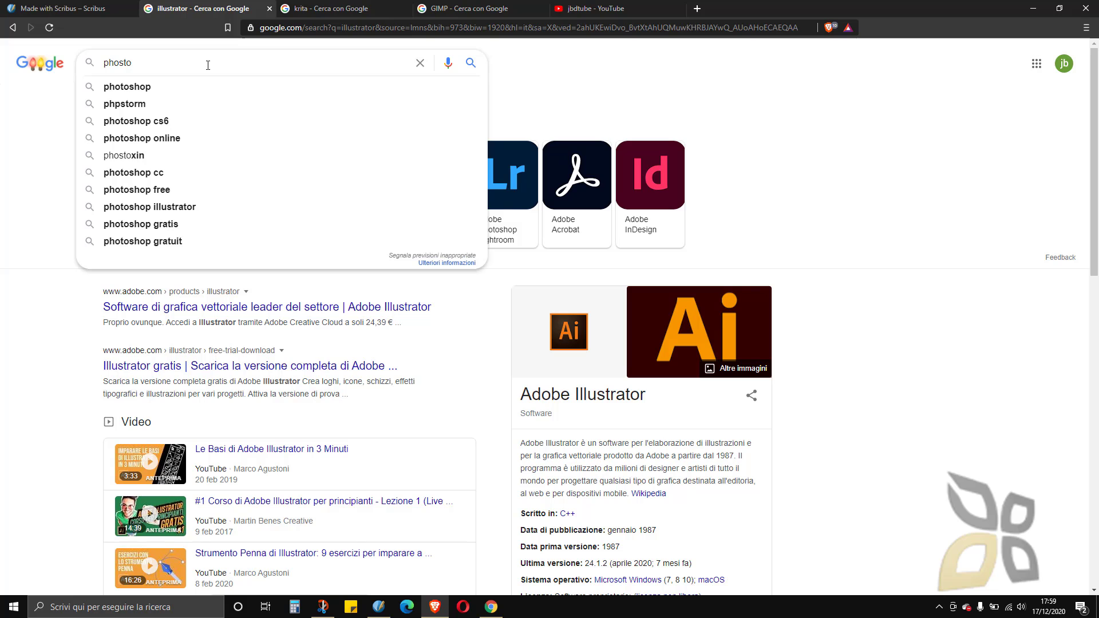
{"action": "type", "text": "p"}
{"action": "key", "text": "Return"}
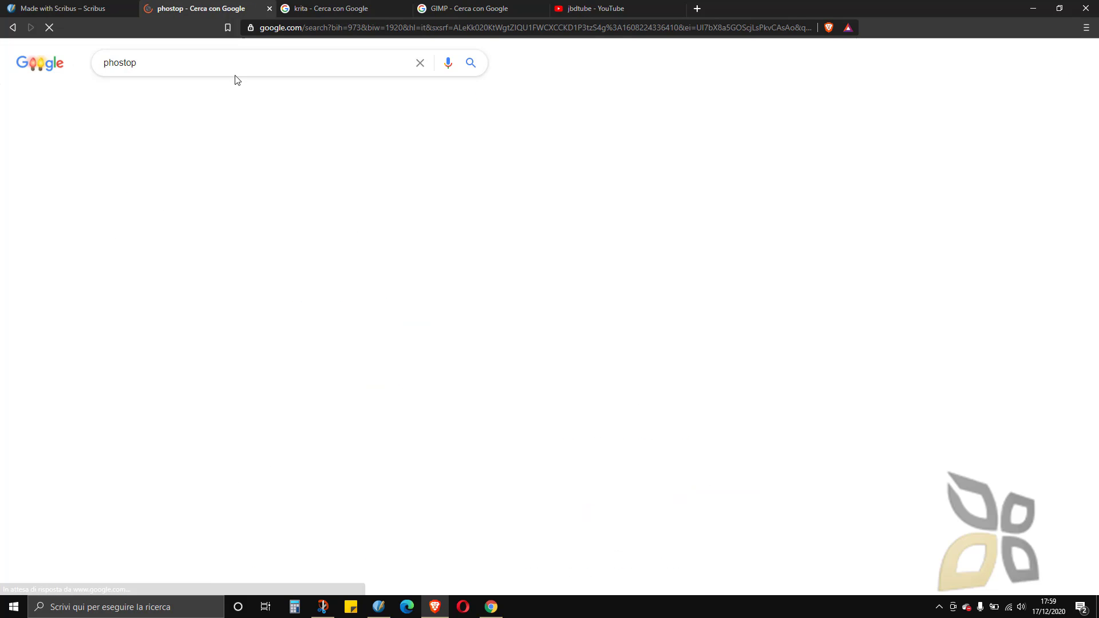
- Accept the photoshop correction, then close the photoshop, Krita and GIMP result tabs
{"action": "left_click", "coordinate": [202, 140]}
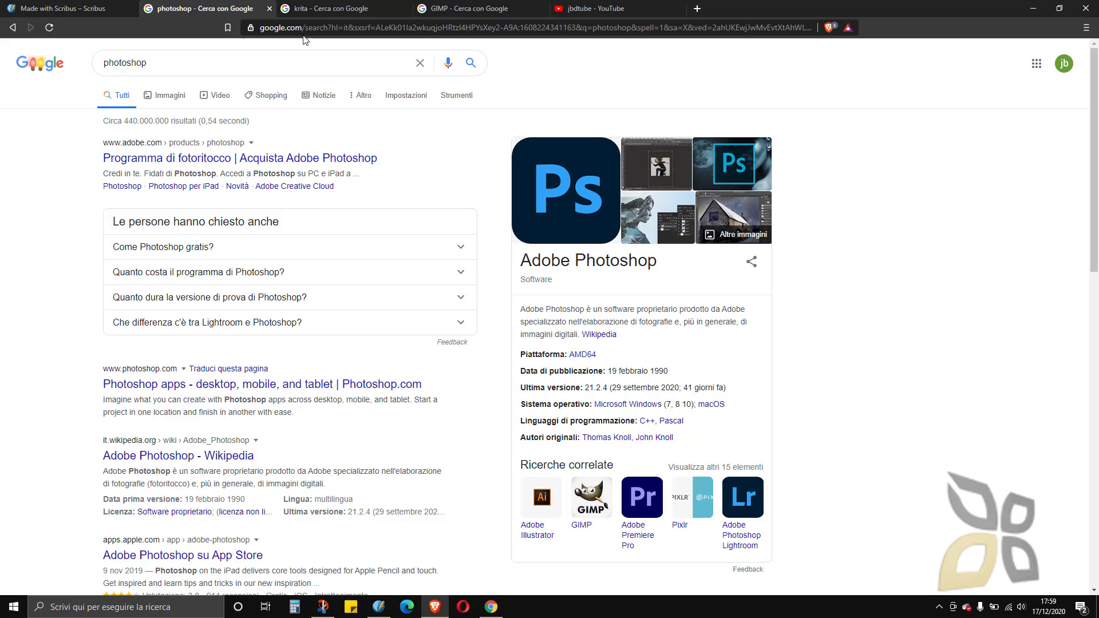
{"action": "left_click", "coordinate": [269, 8]}
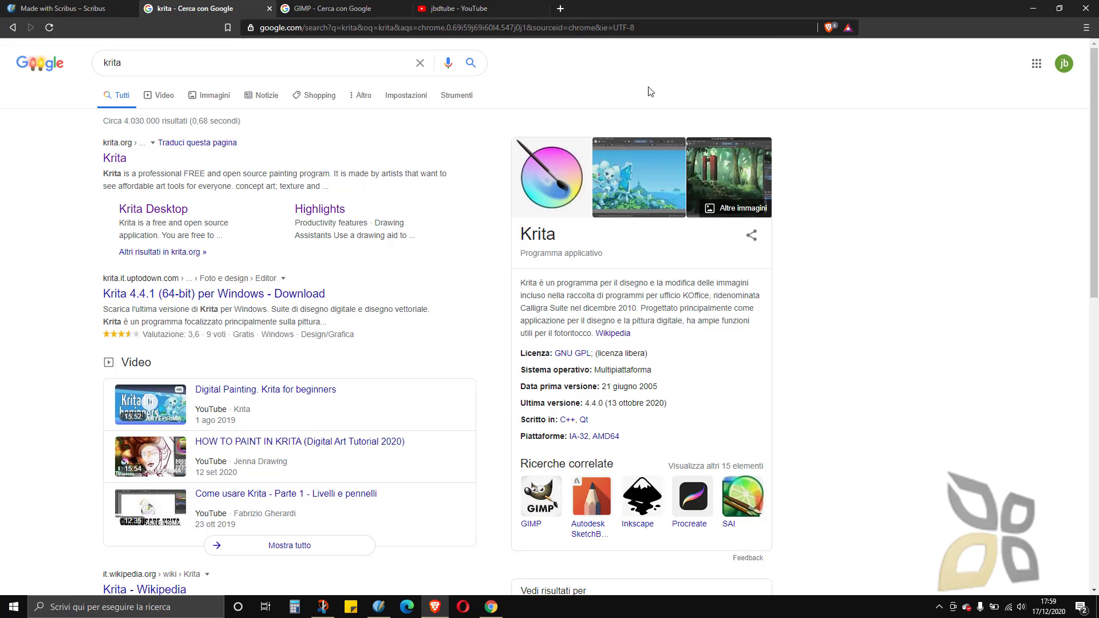
{"action": "left_click", "coordinate": [268, 8]}
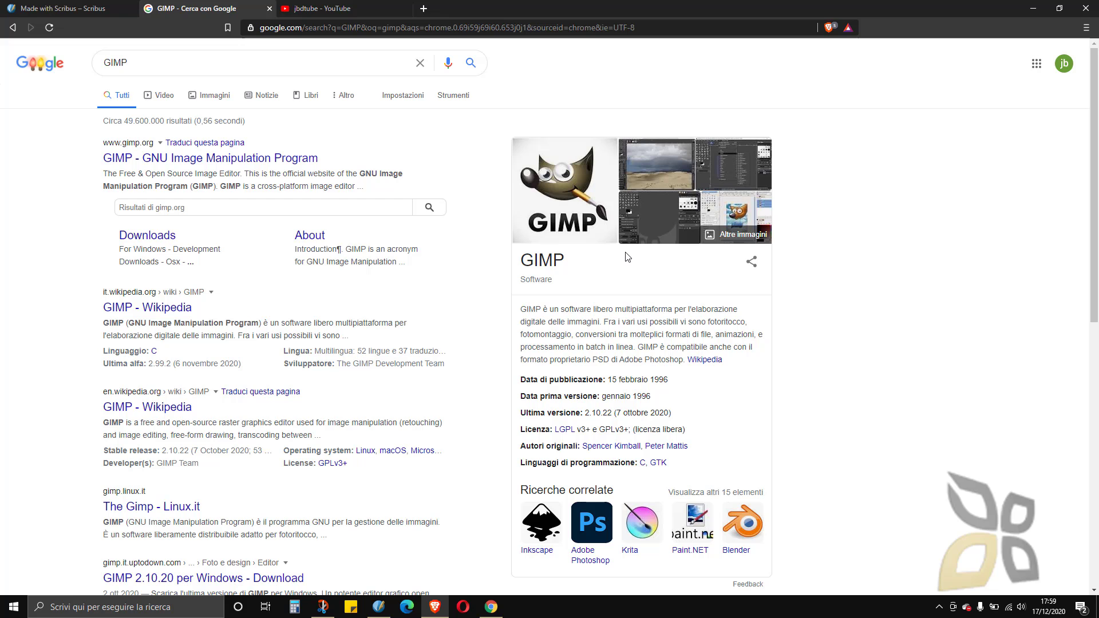
{"action": "left_click", "coordinate": [267, 10]}
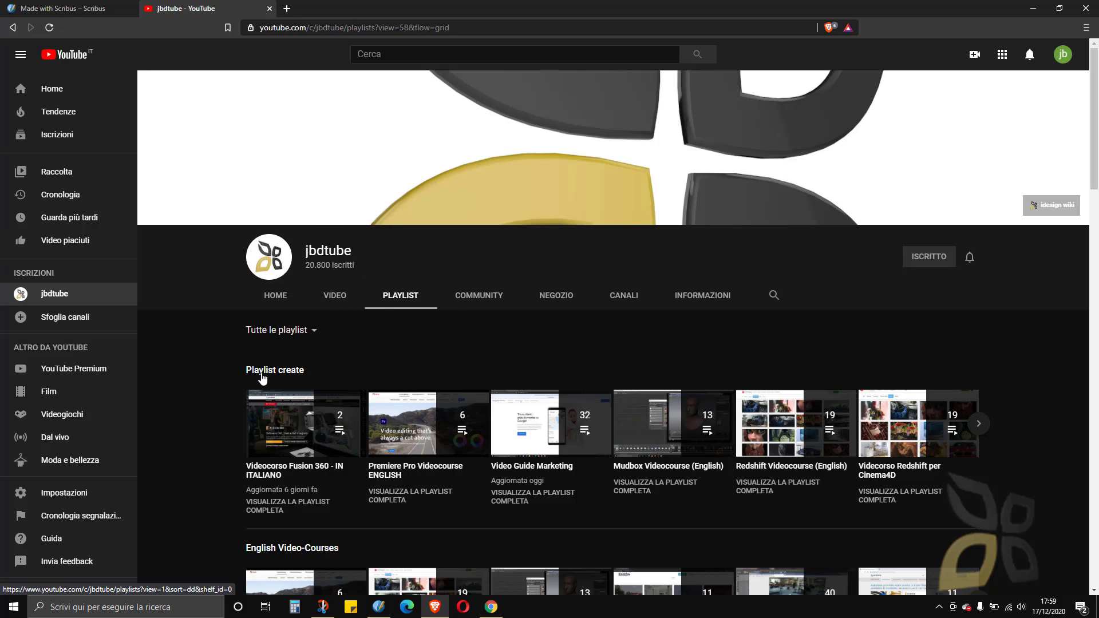
- Scroll the jbdtube YouTube playlists page down and back up
{"action": "scroll", "coordinate": [409, 309], "scroll_direction": "down", "scroll_amount": 3}
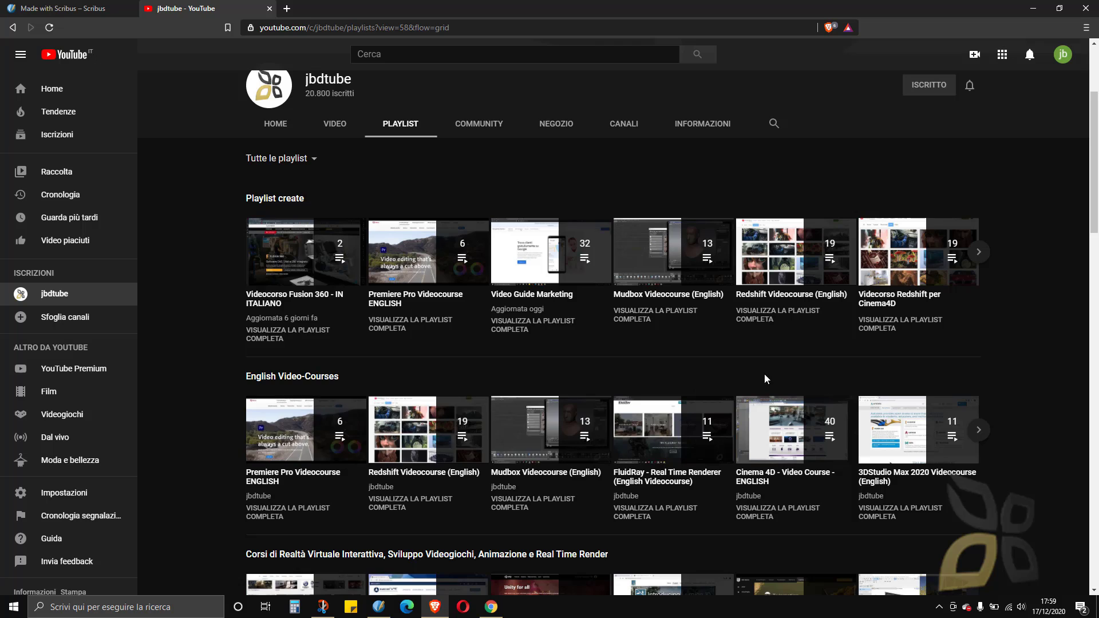
{"action": "scroll", "coordinate": [970, 253], "scroll_direction": "up", "scroll_amount": 3}
- Close the YouTube tab, open Get Scribus, and highlight the 1.4.x and 1.5.x branch sentences
{"action": "left_click", "coordinate": [269, 8]}
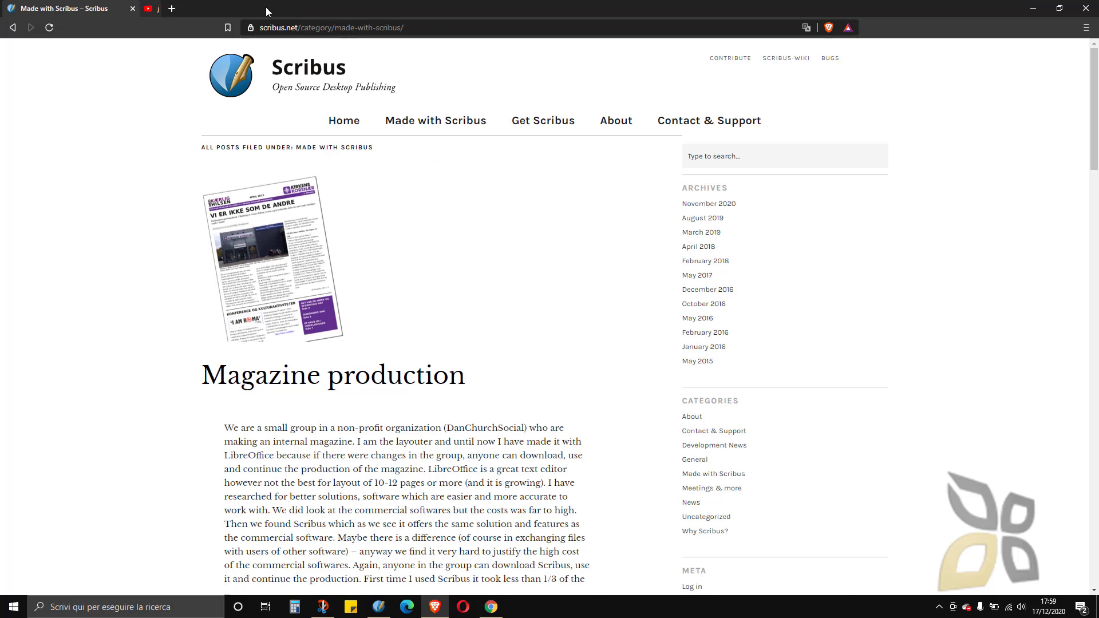
{"action": "mouse_move", "coordinate": [527, 129]}
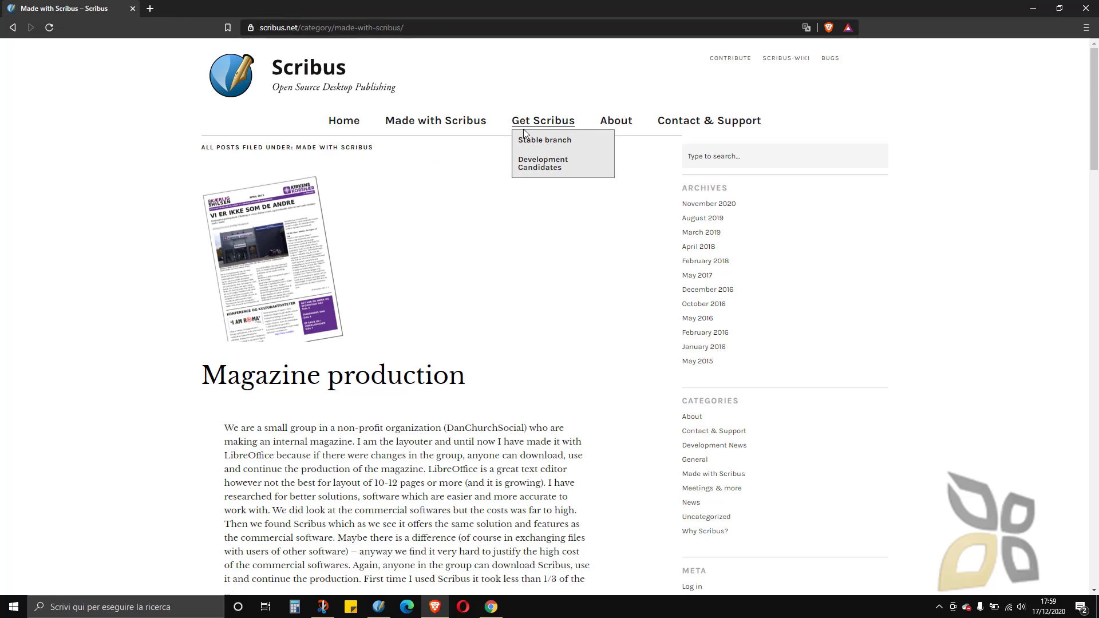
{"action": "left_click", "coordinate": [548, 126]}
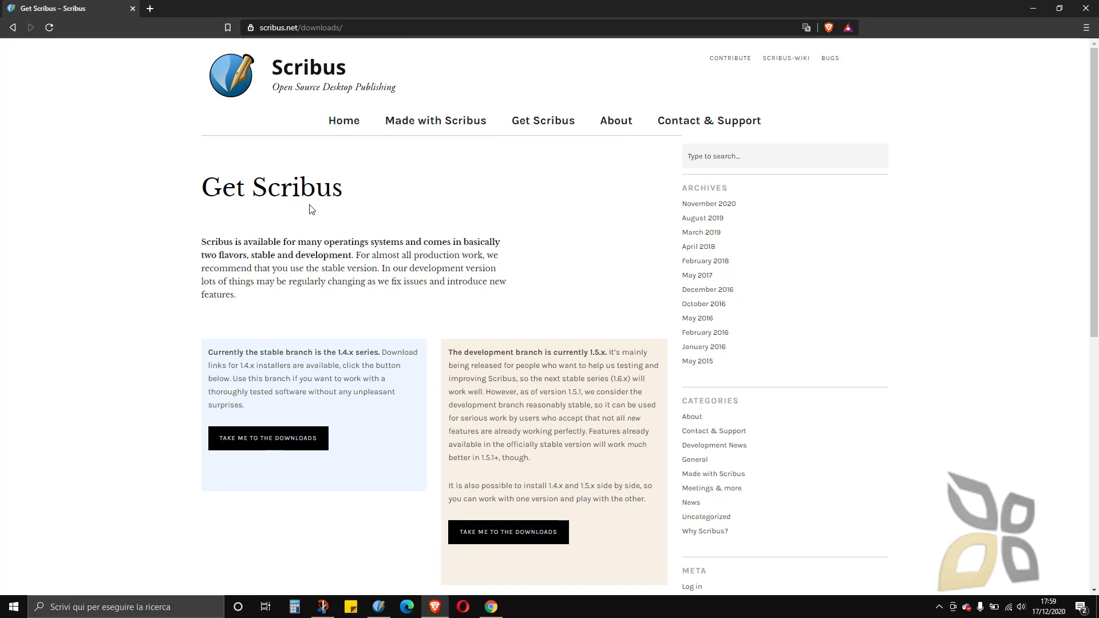
{"action": "scroll", "coordinate": [246, 186], "scroll_direction": "down", "scroll_amount": 1}
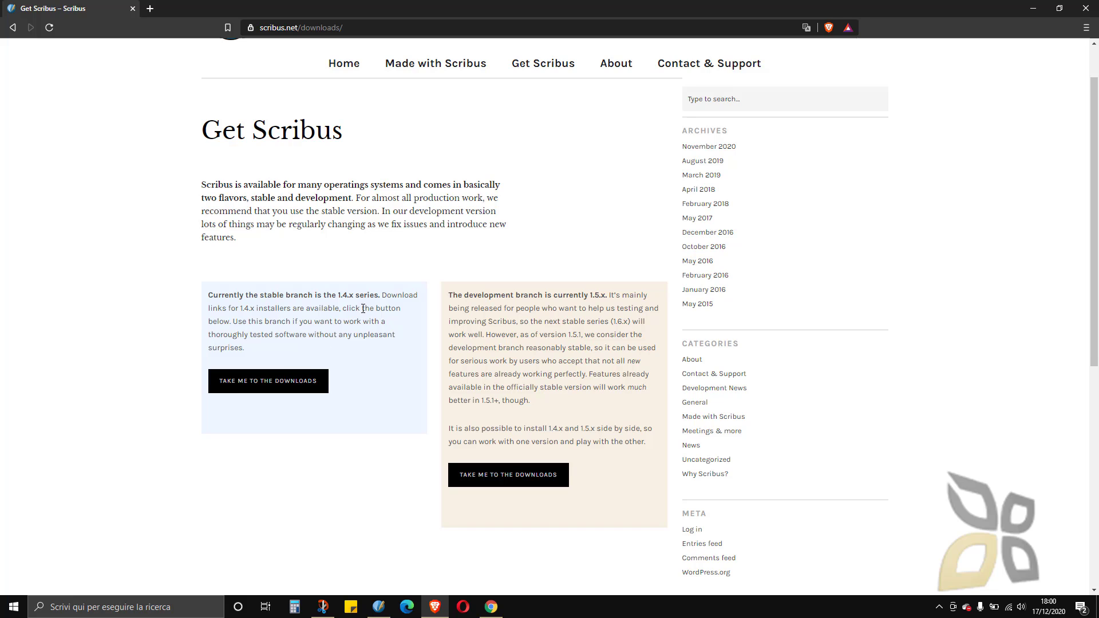
{"action": "left_click_drag", "start_coordinate": [260, 295], "coordinate": [389, 298]}
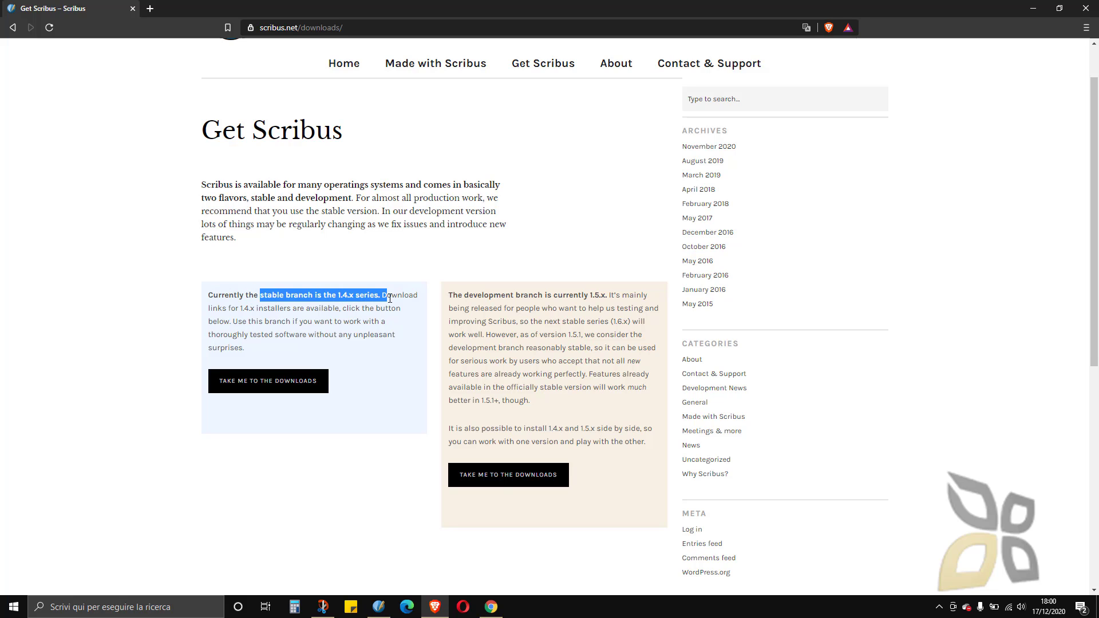
{"action": "left_click", "coordinate": [510, 266]}
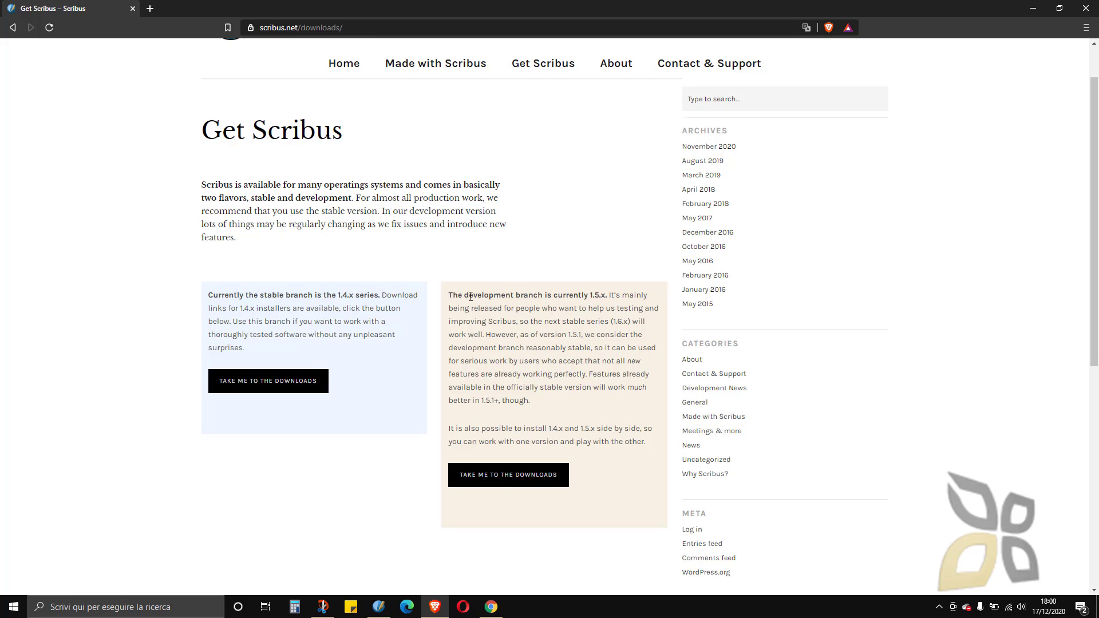
{"action": "left_click_drag", "start_coordinate": [470, 296], "coordinate": [603, 294]}
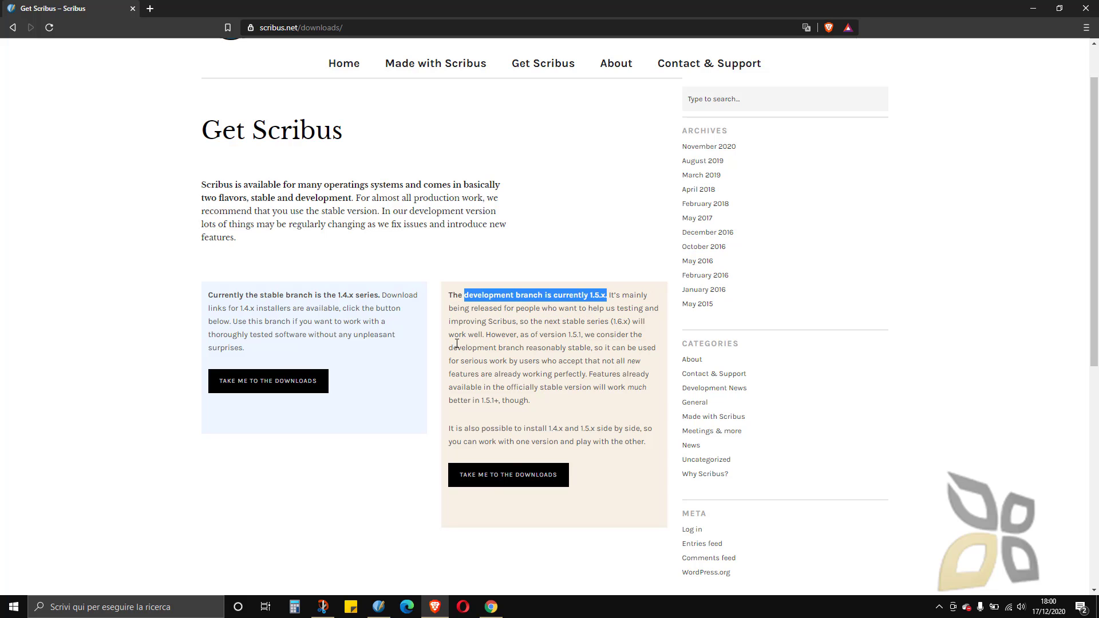
{"action": "left_click", "coordinate": [368, 396]}
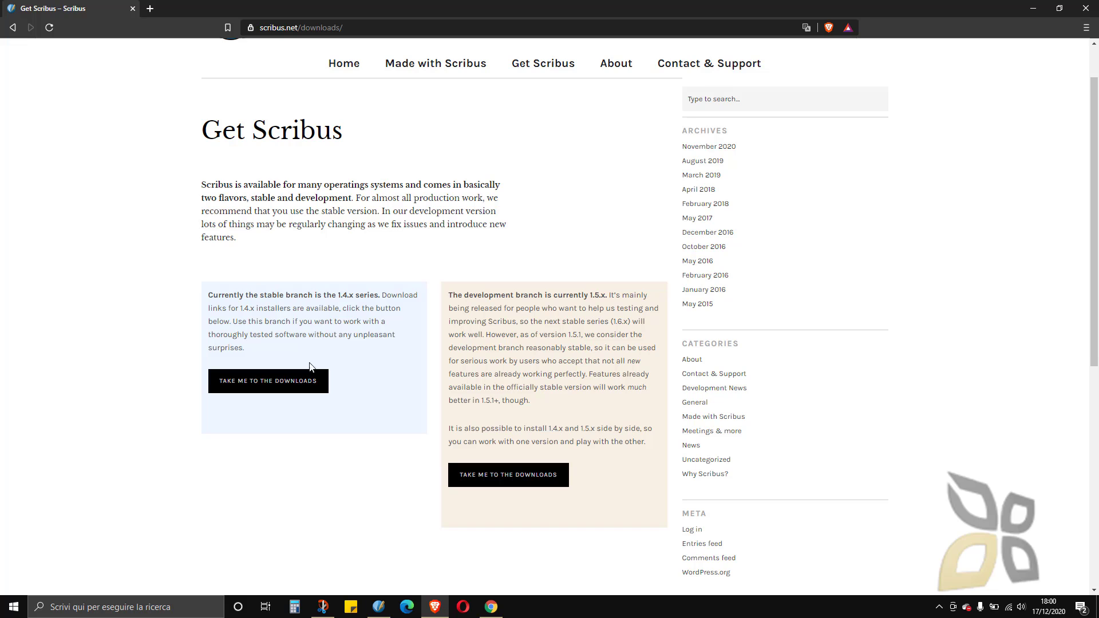
- Go to the stable branch downloads and open the Windows 64 Bit link in a new tab
{"action": "left_click", "coordinate": [255, 386]}
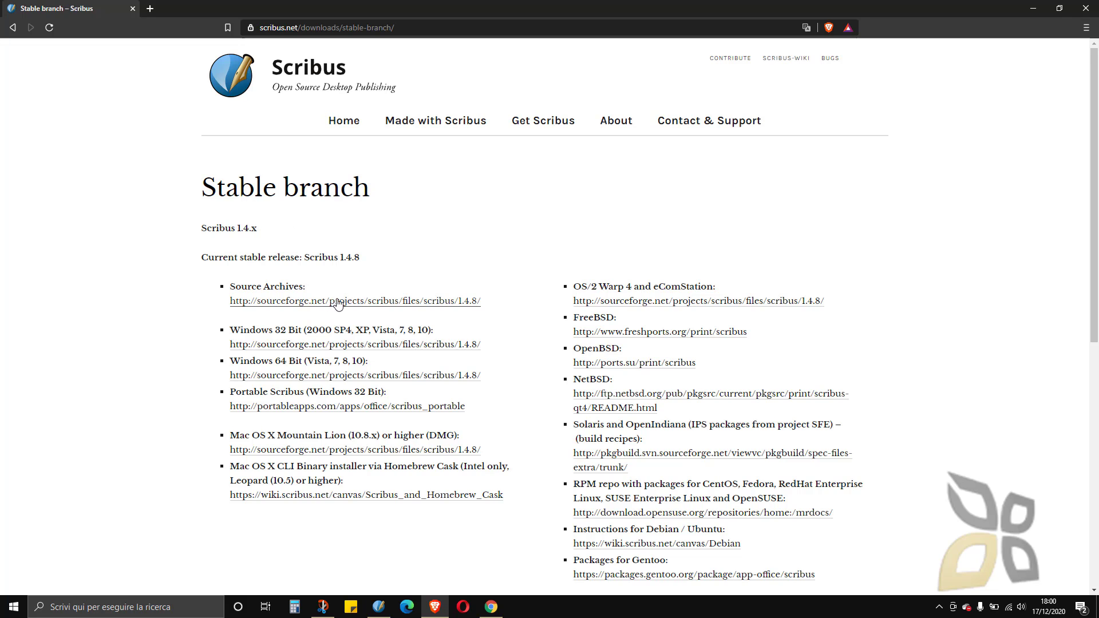
{"action": "scroll", "coordinate": [458, 265], "scroll_direction": "down", "scroll_amount": 1}
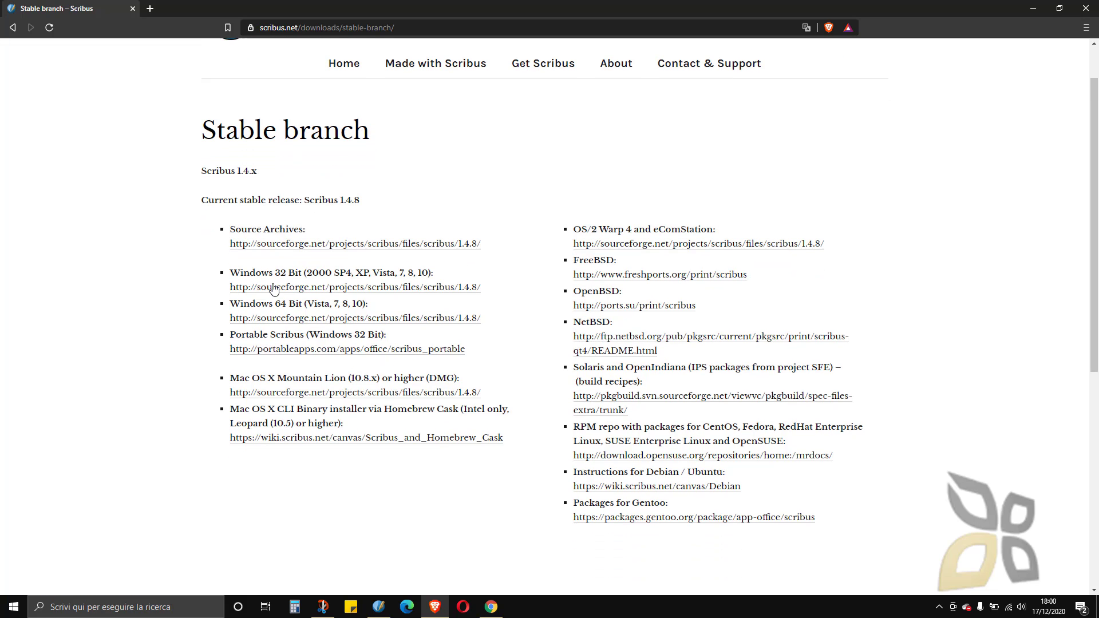
{"action": "left_click_drag", "start_coordinate": [272, 274], "coordinate": [302, 303]}
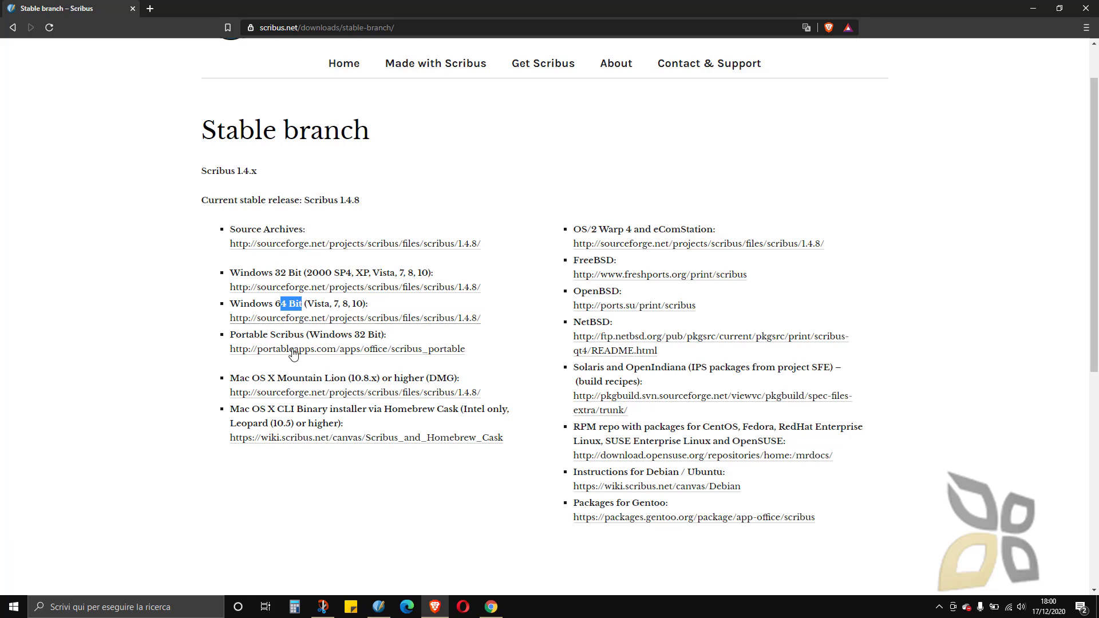
{"action": "double_click", "coordinate": [247, 306]}
{"action": "double_click", "coordinate": [243, 378]}
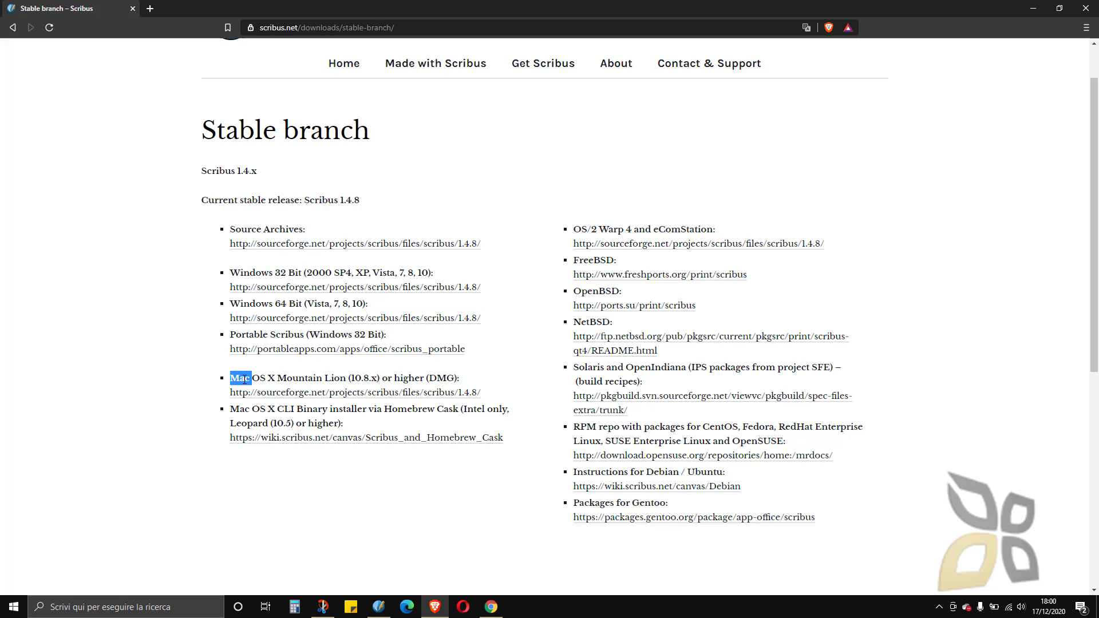
{"action": "left_click", "coordinate": [286, 372]}
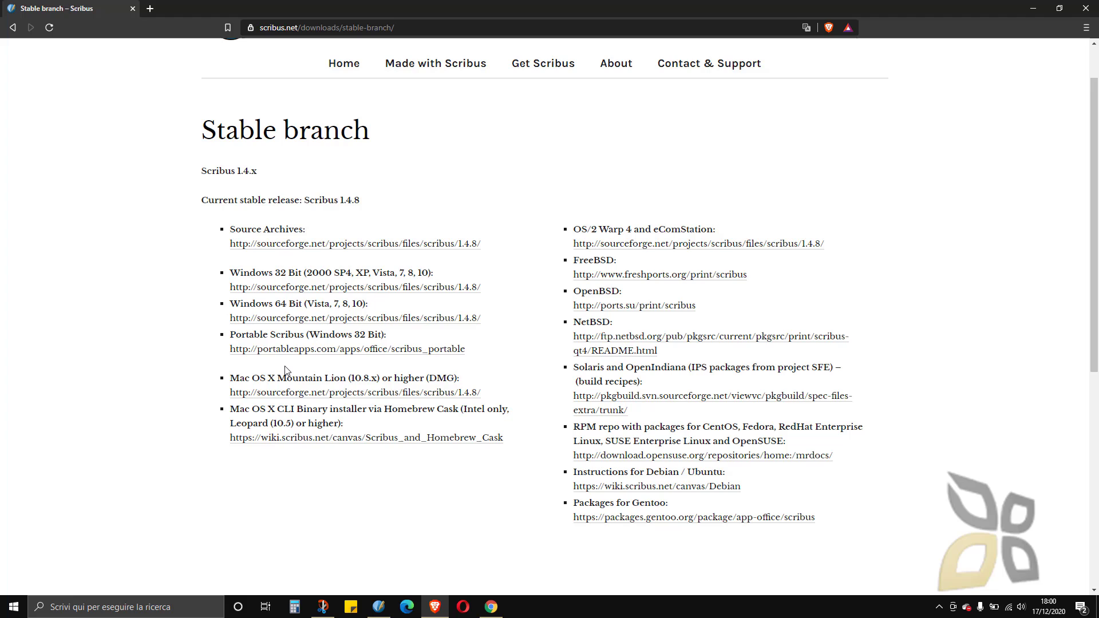
{"action": "left_click", "coordinate": [296, 321]}
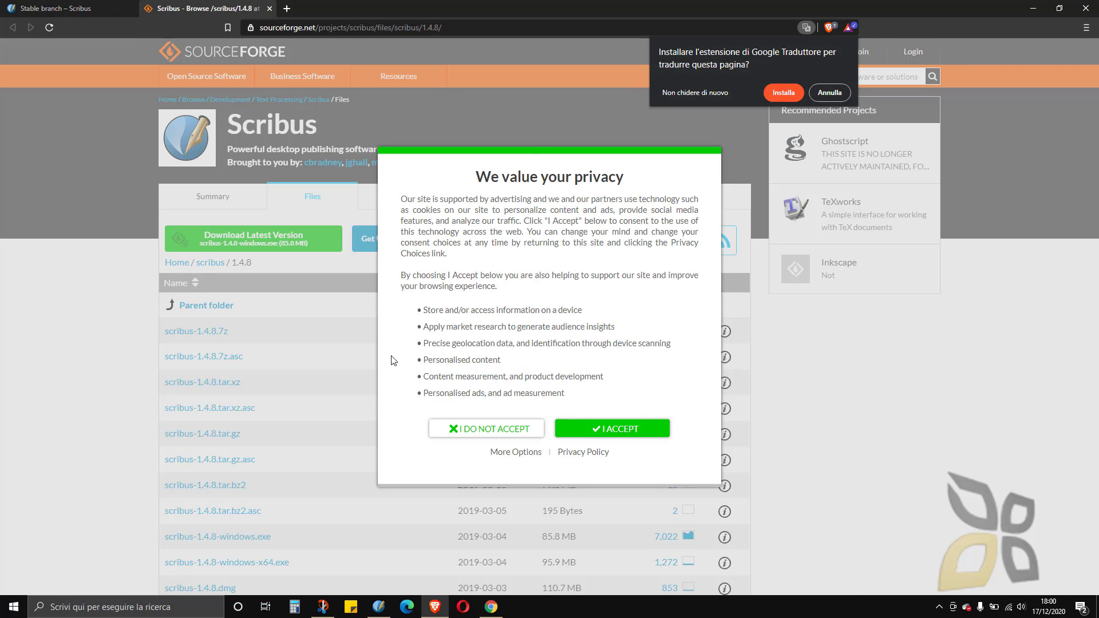
- Refuse SourceForge tracking, download the latest Windows installer, and select the suggested file name
{"action": "left_click", "coordinate": [462, 435]}
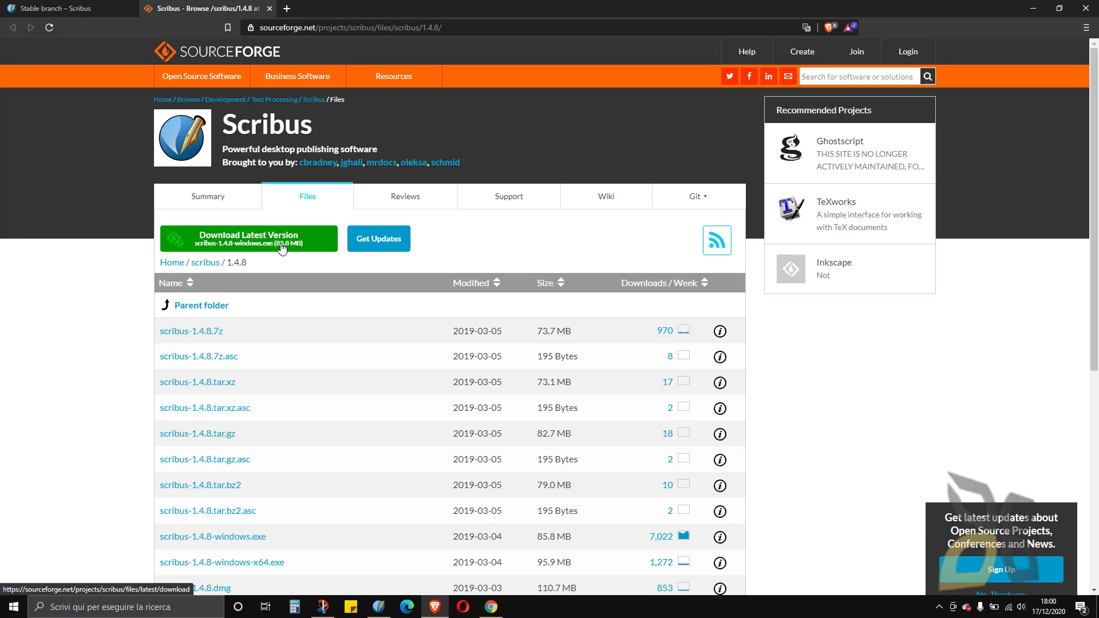
{"action": "left_click", "coordinate": [241, 245]}
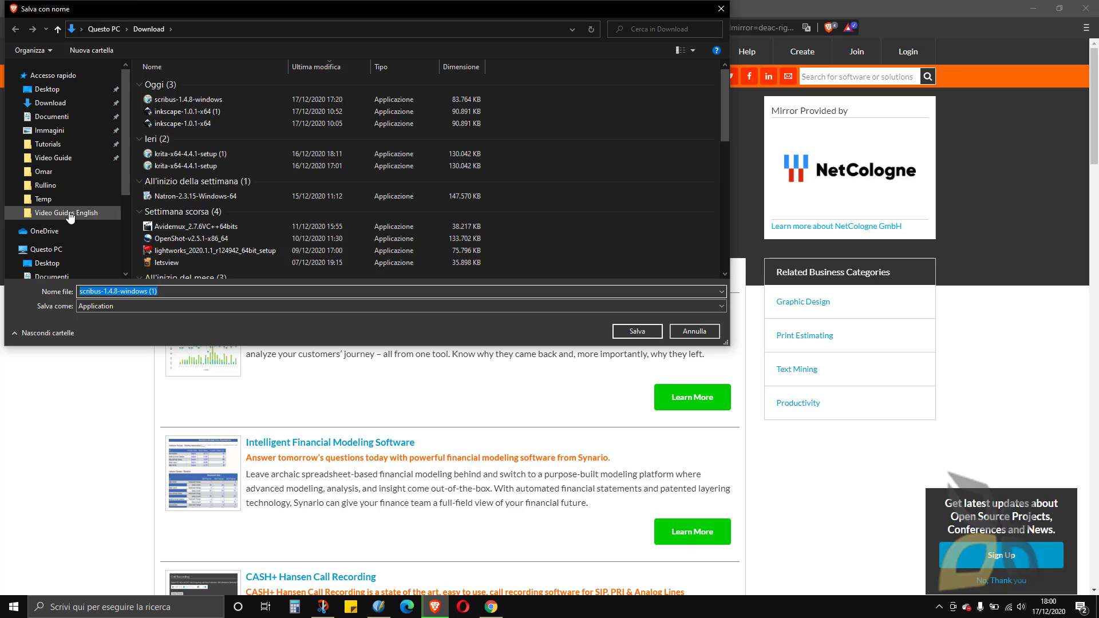
{"action": "left_click", "coordinate": [113, 291]}
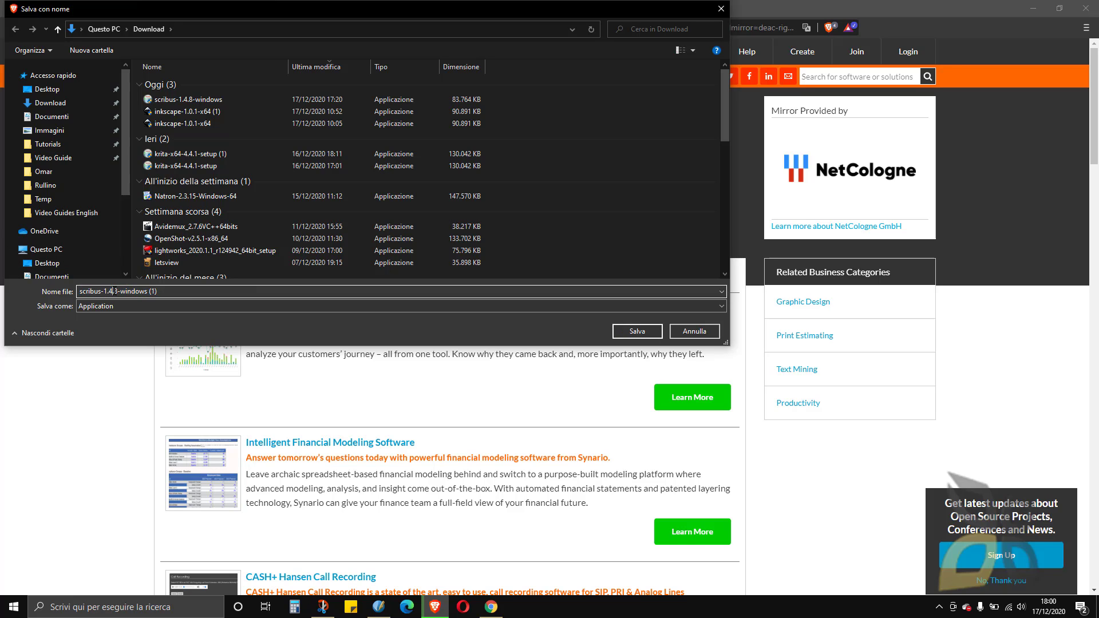
{"action": "key", "text": "ctrl+a"}
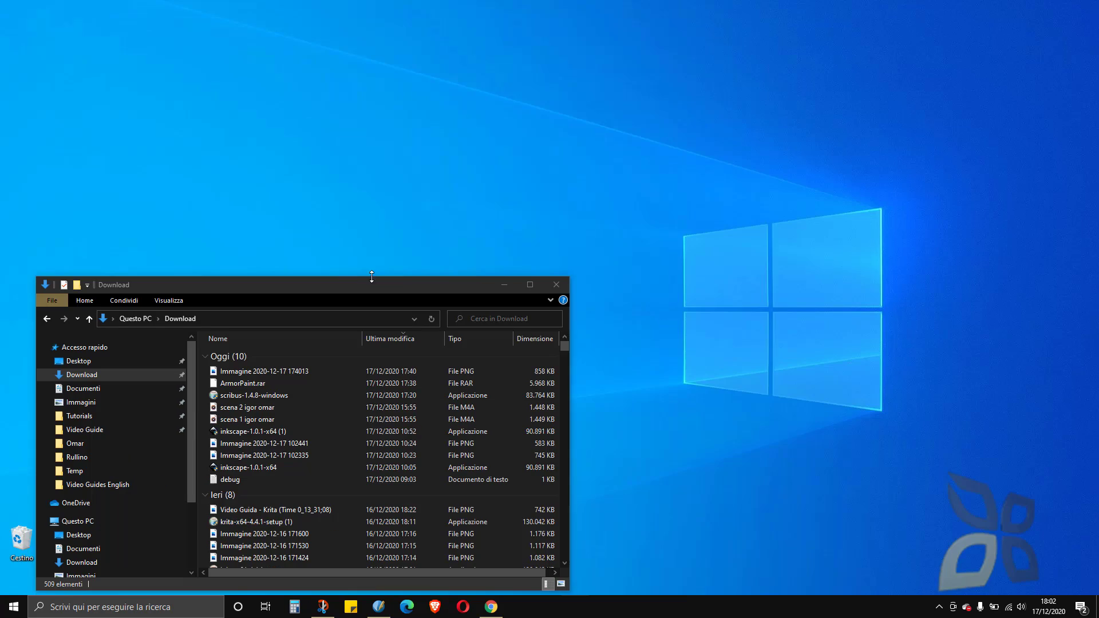
- Center the Download folder window, run scribus-1.4.8-windows, and minimize Explorer
{"action": "left_click_drag", "start_coordinate": [345, 283], "coordinate": [511, 176]}
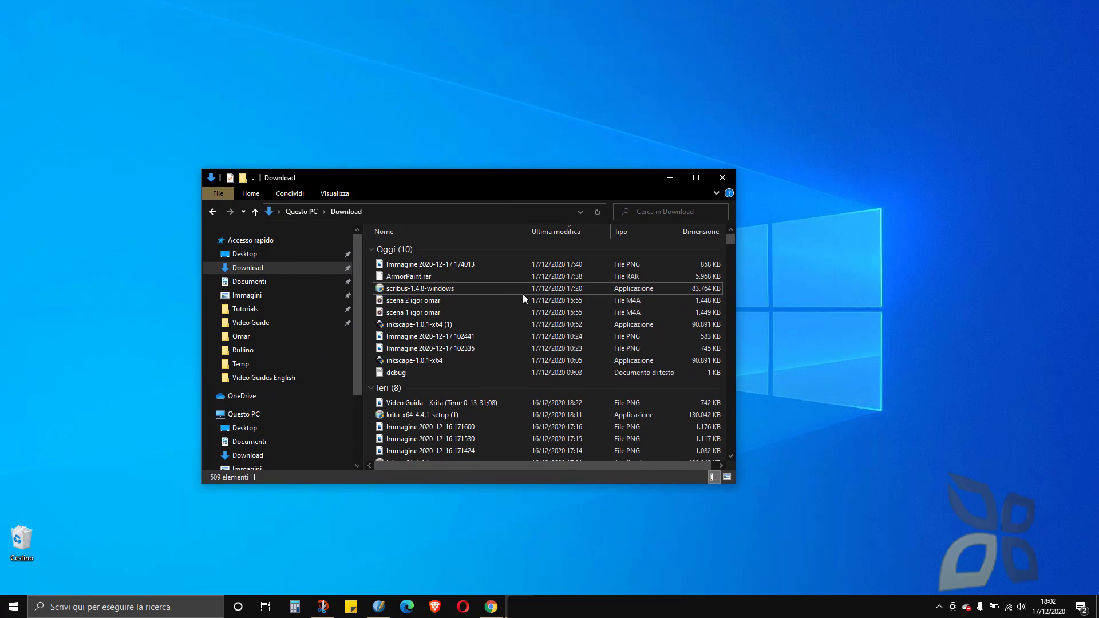
{"action": "left_click", "coordinate": [414, 292]}
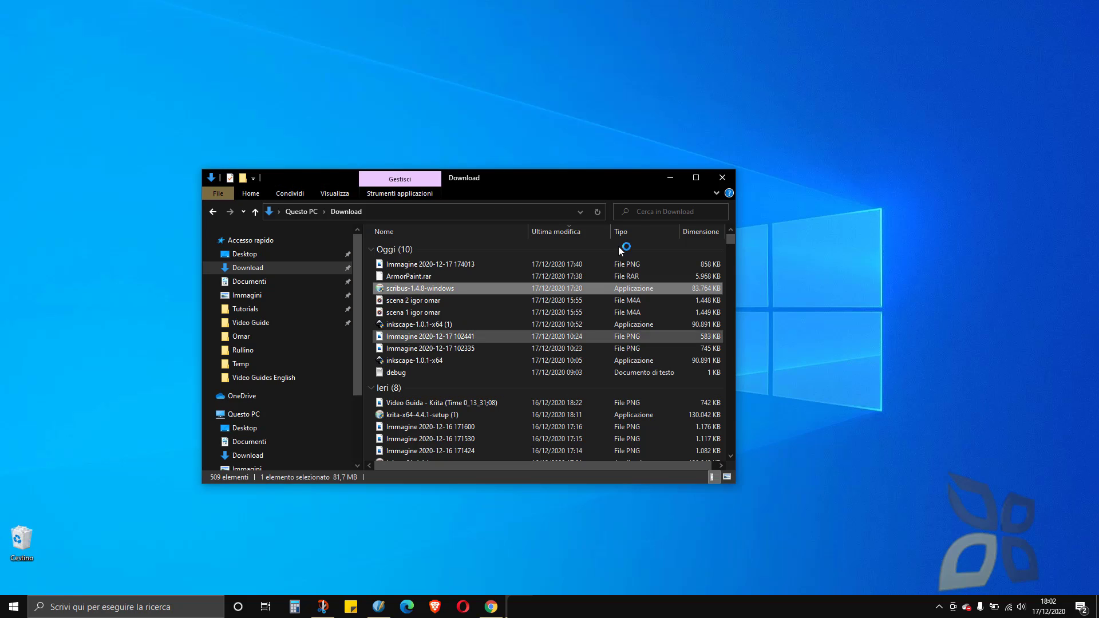
{"action": "left_click", "coordinate": [670, 177]}
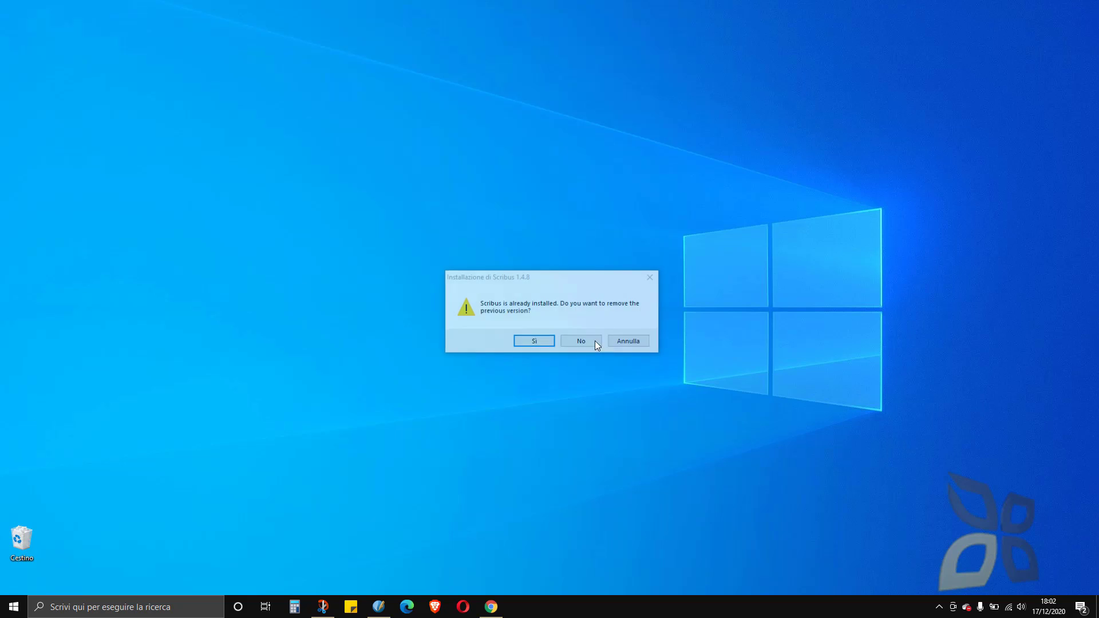
- Move the Scribus 1.4.8 already-installed prompt and close it without removing the old version
{"action": "left_click_drag", "start_coordinate": [552, 278], "coordinate": [522, 268]}
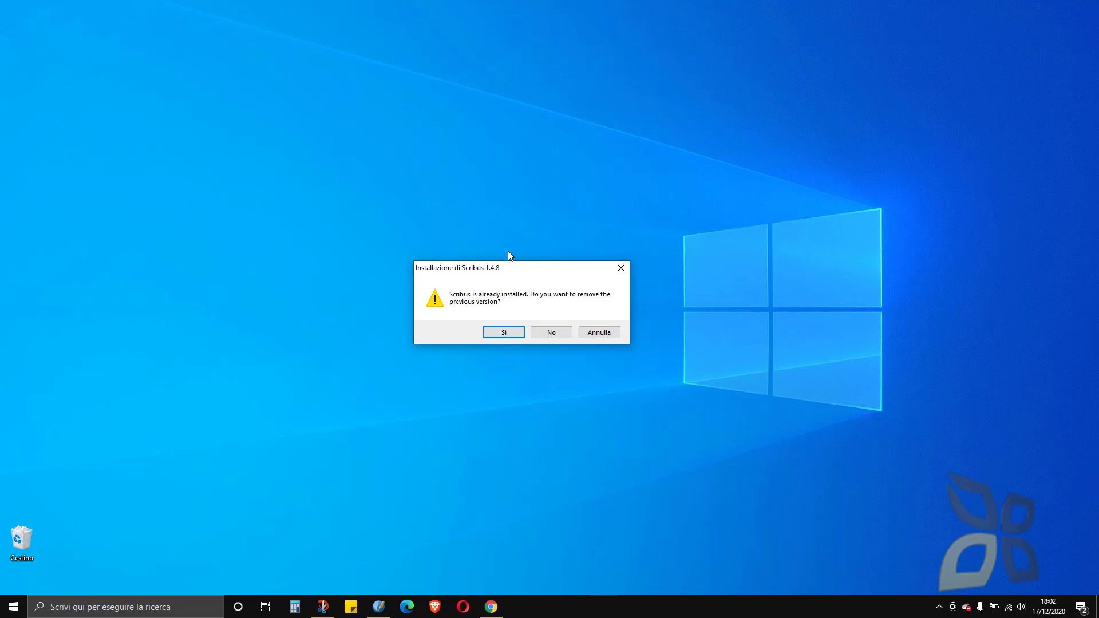
{"action": "mouse_move", "coordinate": [518, 278]}
{"action": "left_mouse_down"}
{"action": "mouse_move", "coordinate": [525, 233]}
{"action": "mouse_move", "coordinate": [525, 277]}
{"action": "left_mouse_up"}
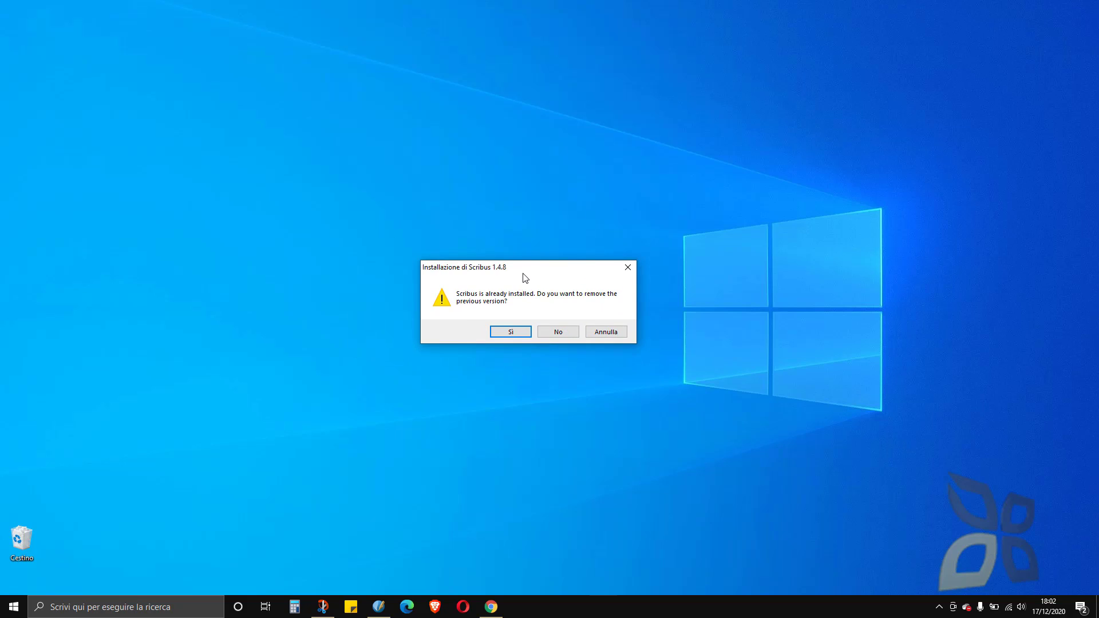
{"action": "left_click", "coordinate": [629, 272]}
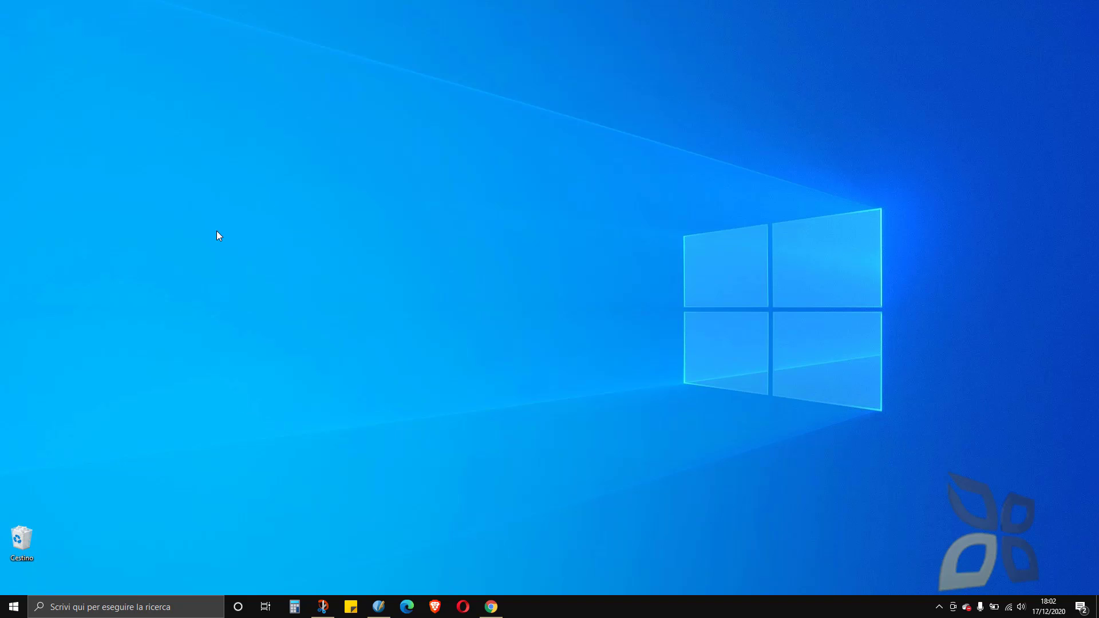
- Search the Start menu for 'scribus' and launch Scribus 1.4.8
{"action": "left_click", "coordinate": [17, 608]}
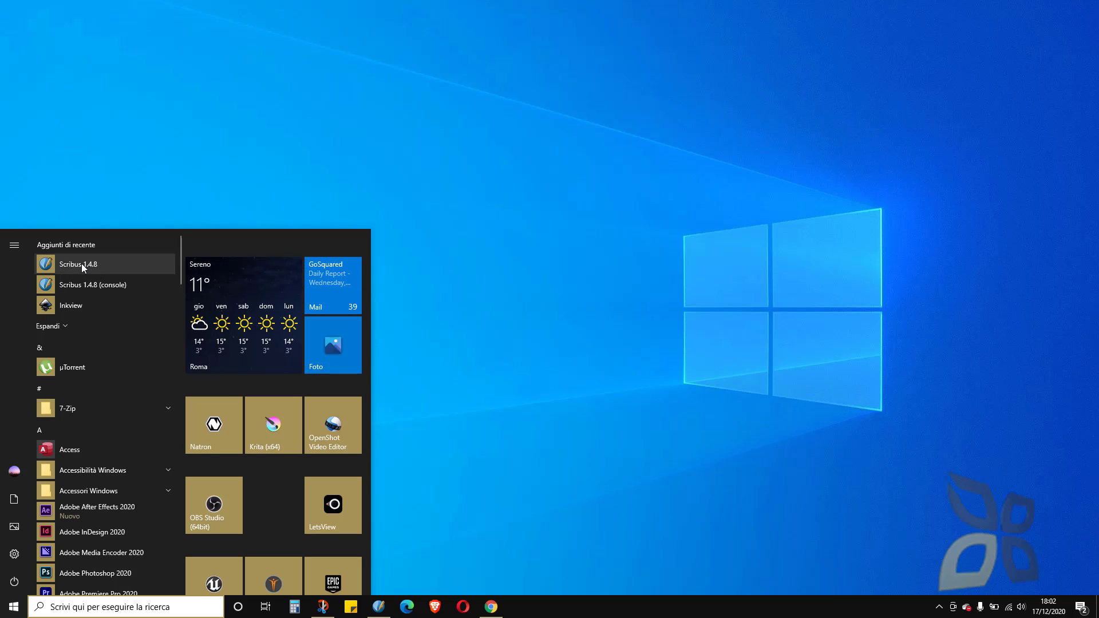
{"action": "left_click", "coordinate": [106, 609]}
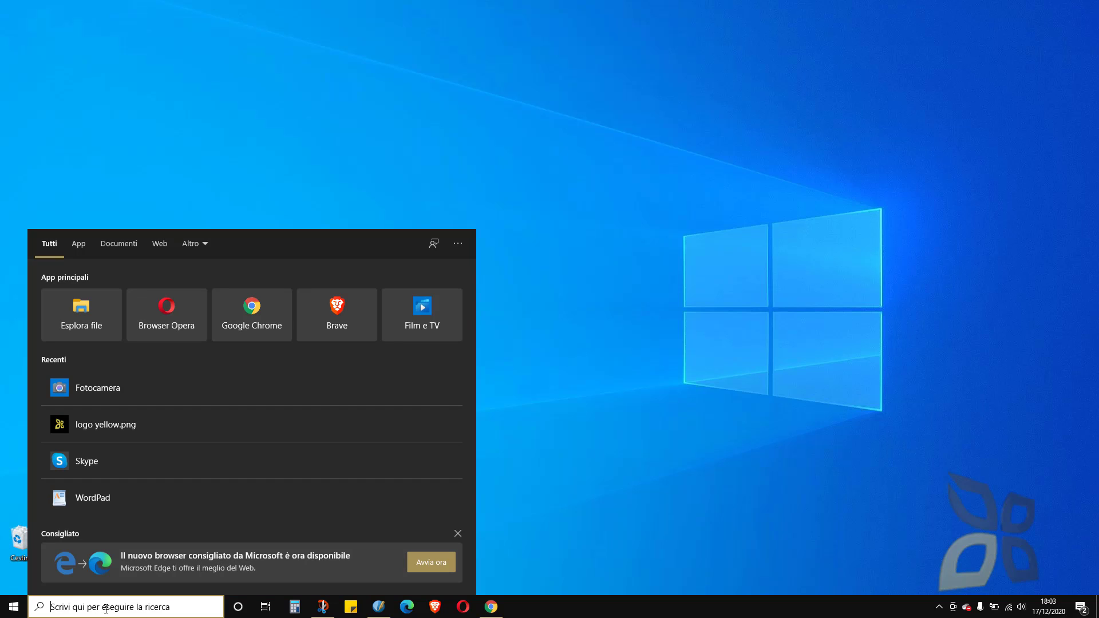
{"action": "type", "text": "scribus"}
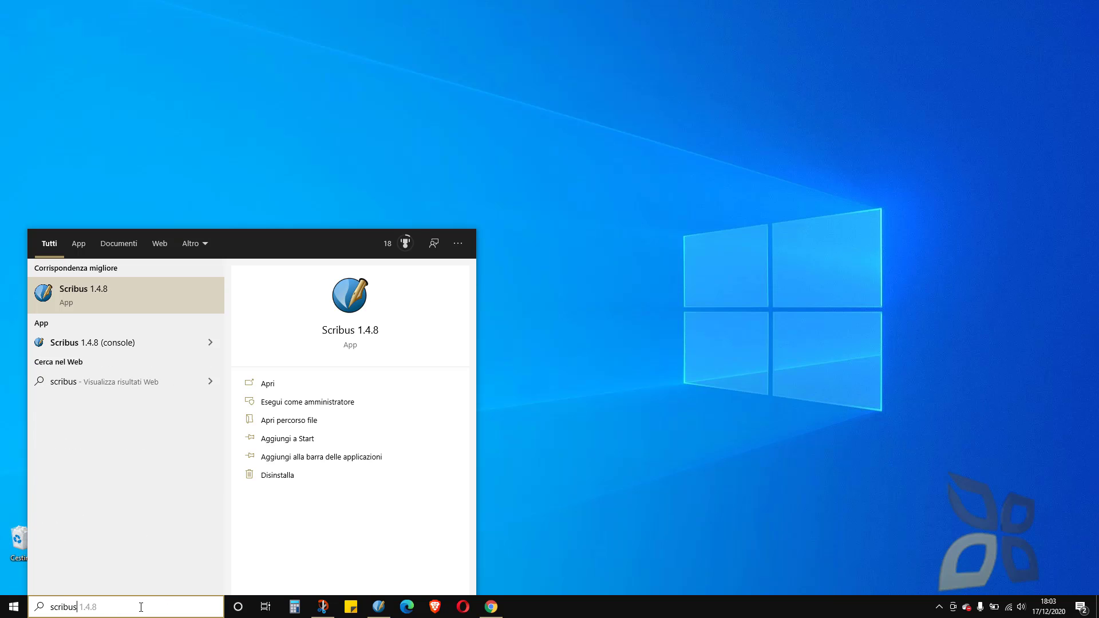
{"action": "left_click", "coordinate": [88, 303]}
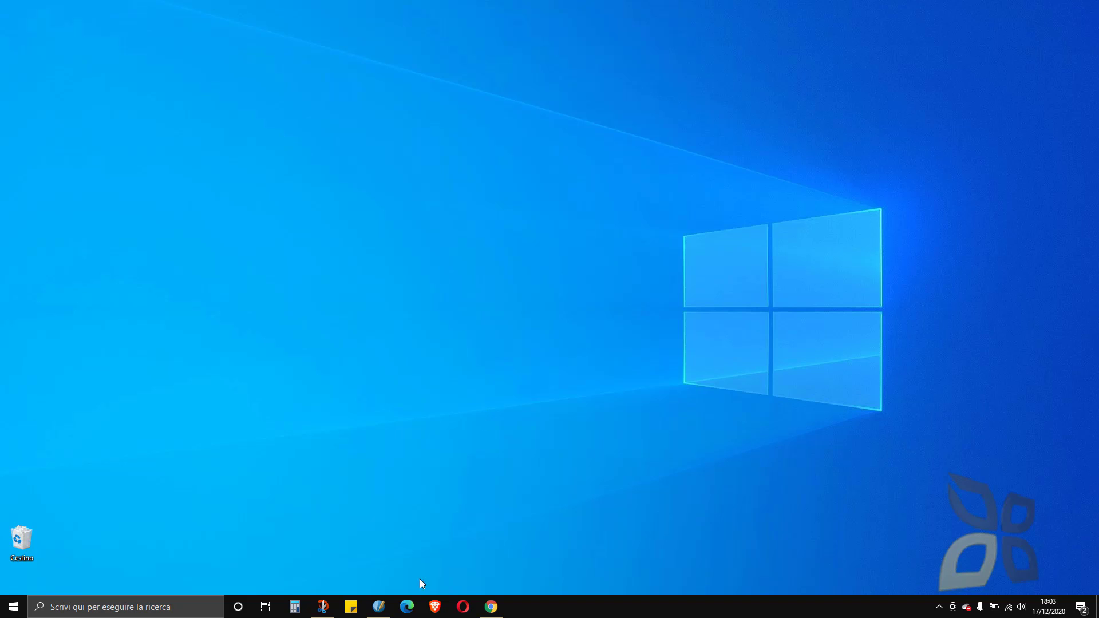
{"action": "left_click", "coordinate": [378, 606]}
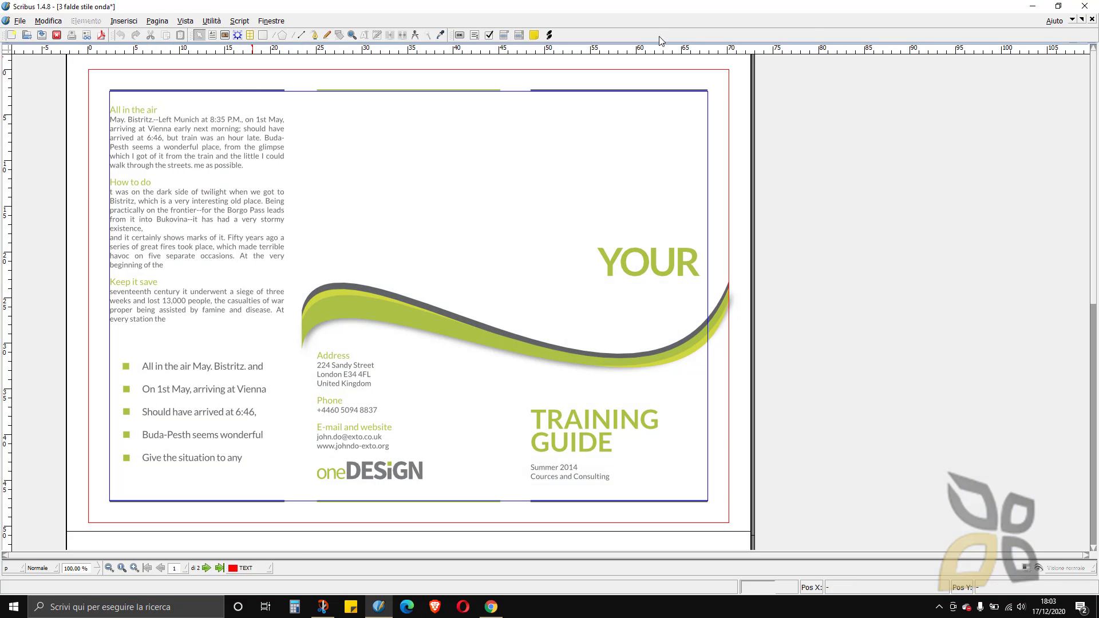
- Close Scribus discarding the unsaved brochure, then relaunch Scribus 1.4.8 from the Start menu
{"action": "left_click", "coordinate": [1084, 5]}
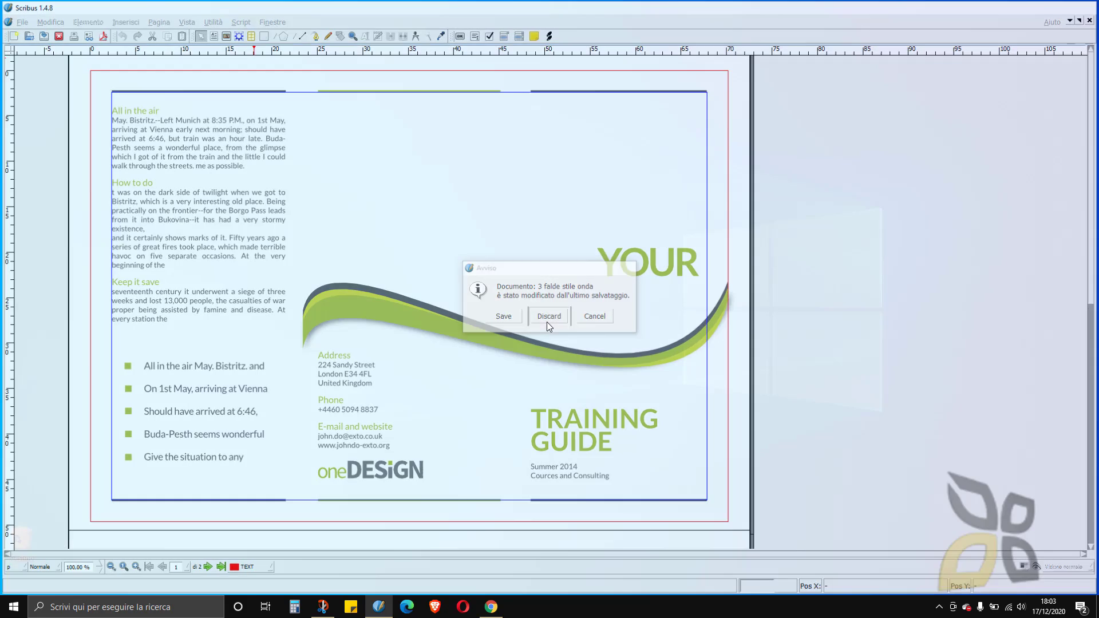
{"action": "left_click", "coordinate": [547, 322]}
{"action": "left_click", "coordinate": [14, 607]}
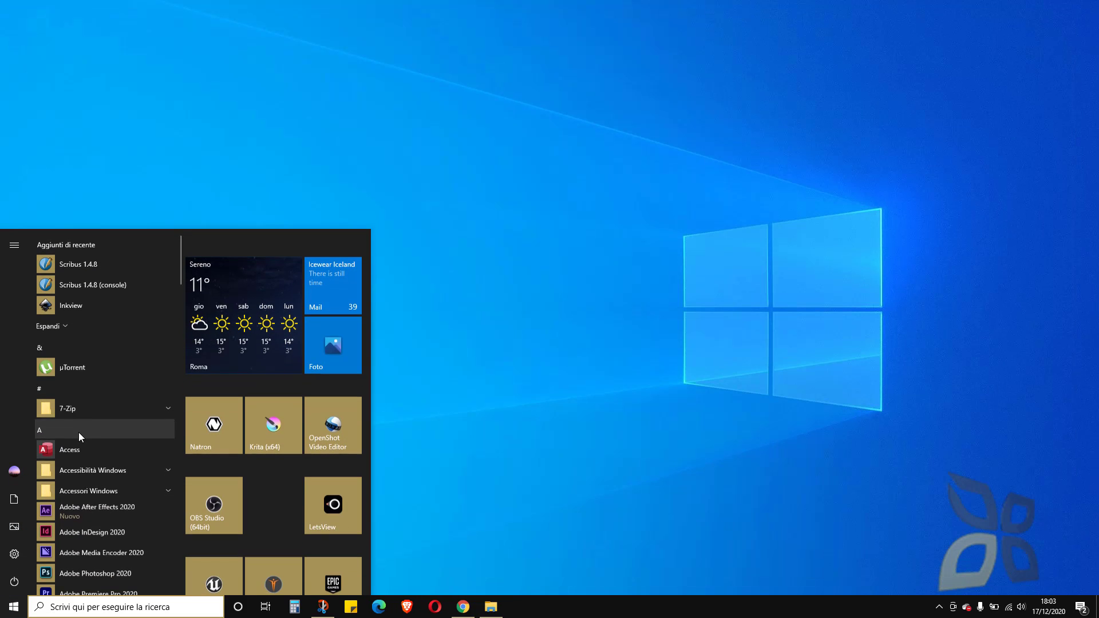
{"action": "left_click", "coordinate": [78, 265]}
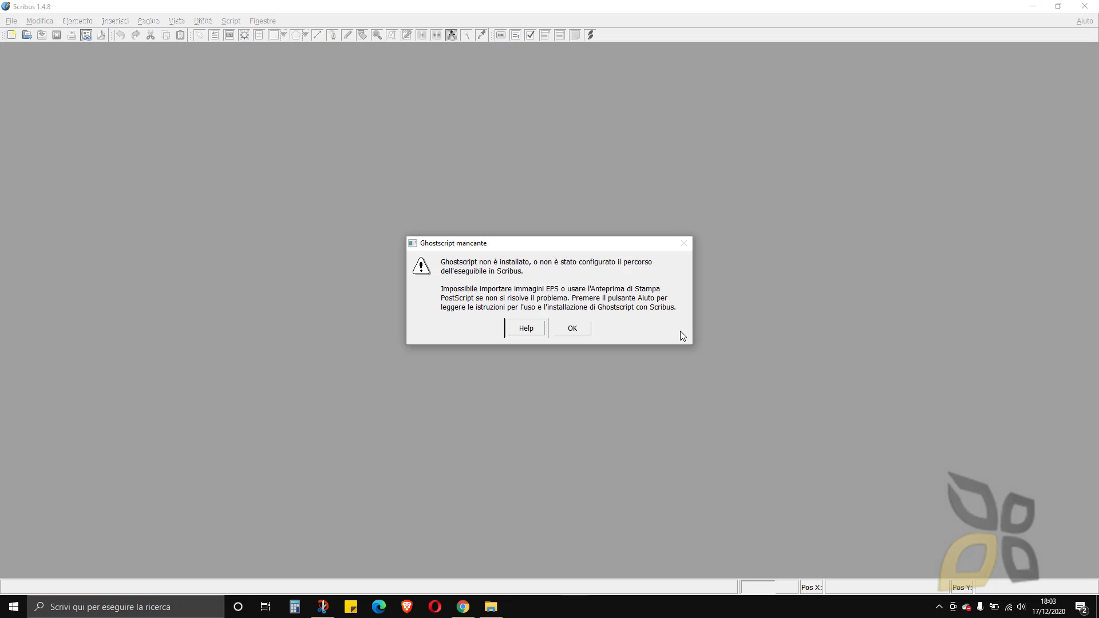
- Acknowledge the 'Ghostscript mancante' warning with OK
{"action": "left_click_drag", "start_coordinate": [525, 243], "coordinate": [514, 211]}
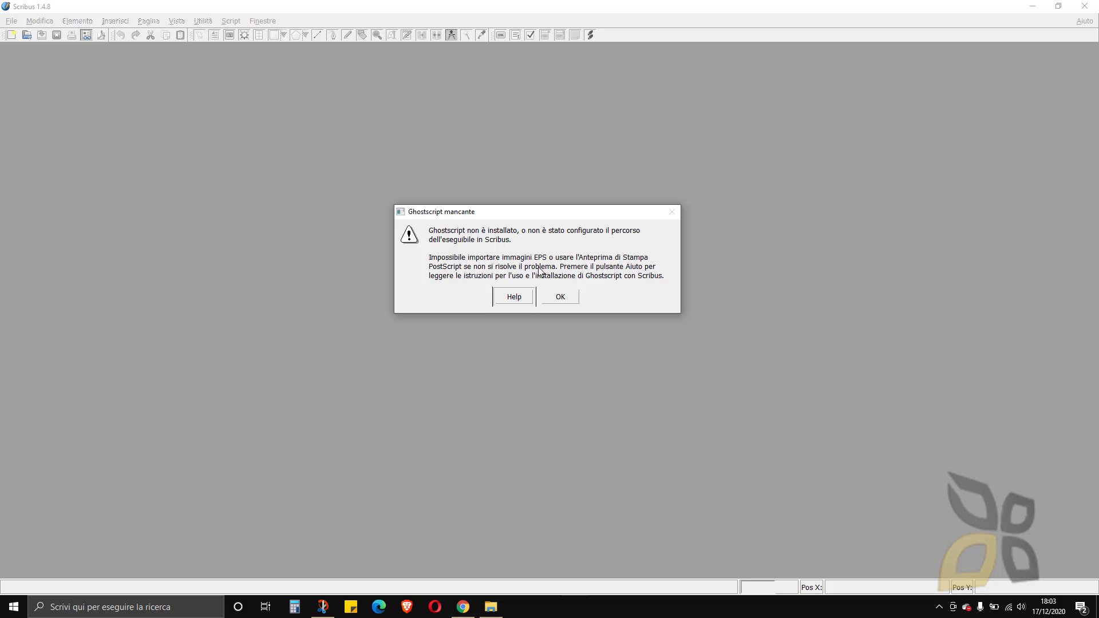
{"action": "left_click", "coordinate": [560, 297]}
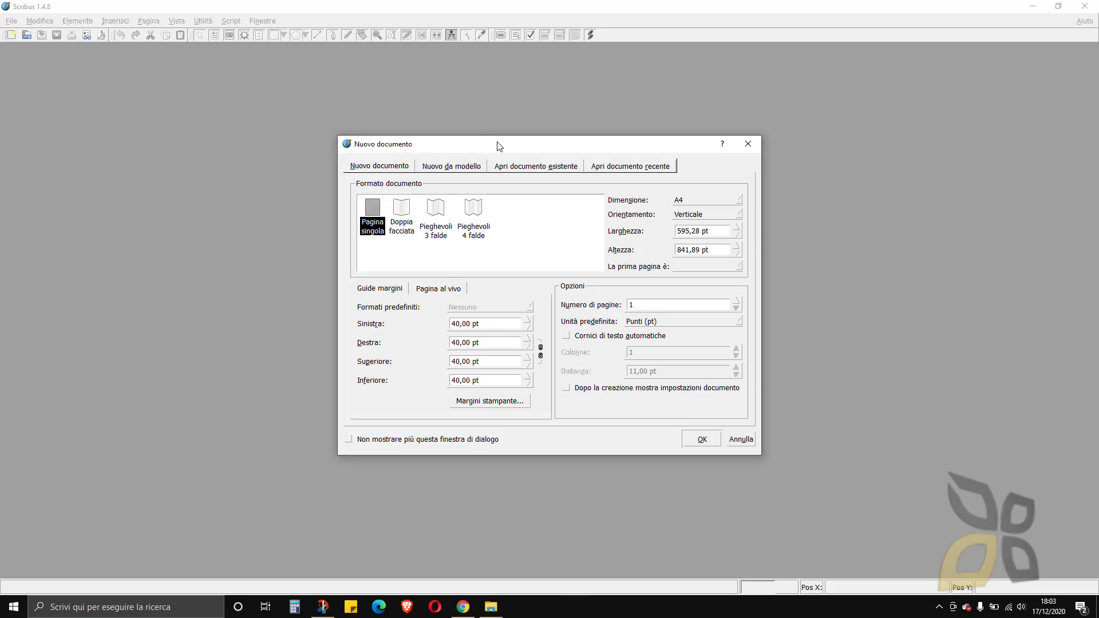
- Accept the New Document defaults (single page, A4, portrait) to create Documento-1
{"action": "left_click_drag", "start_coordinate": [497, 145], "coordinate": [481, 162]}
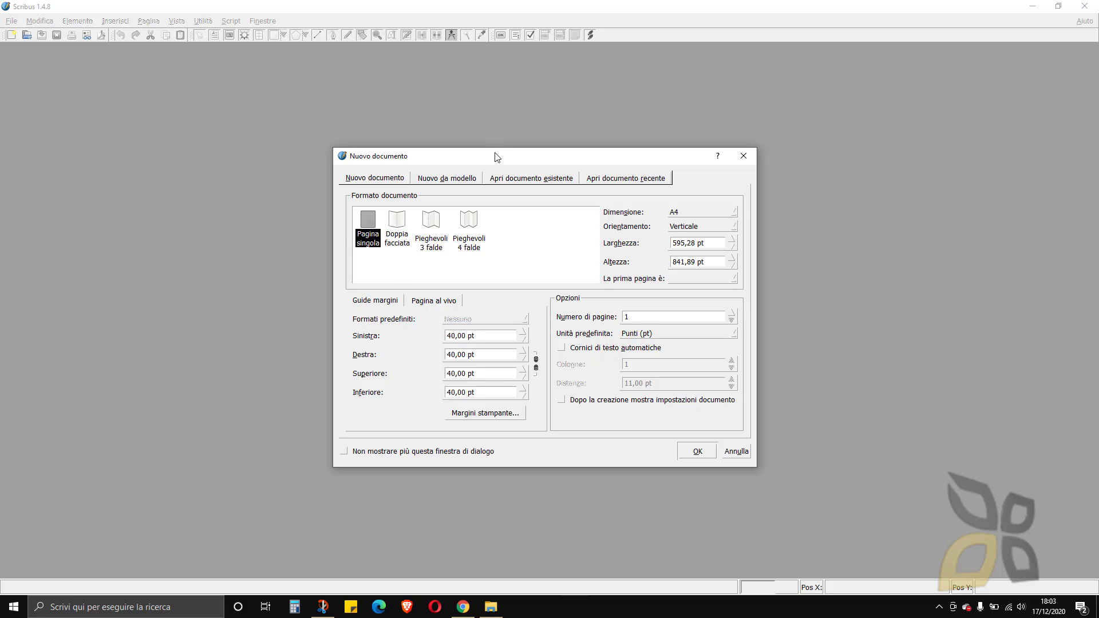
{"action": "mouse_move", "coordinate": [496, 156]}
{"action": "left_mouse_down"}
{"action": "mouse_move", "coordinate": [501, 142]}
{"action": "mouse_move", "coordinate": [496, 153]}
{"action": "left_mouse_up"}
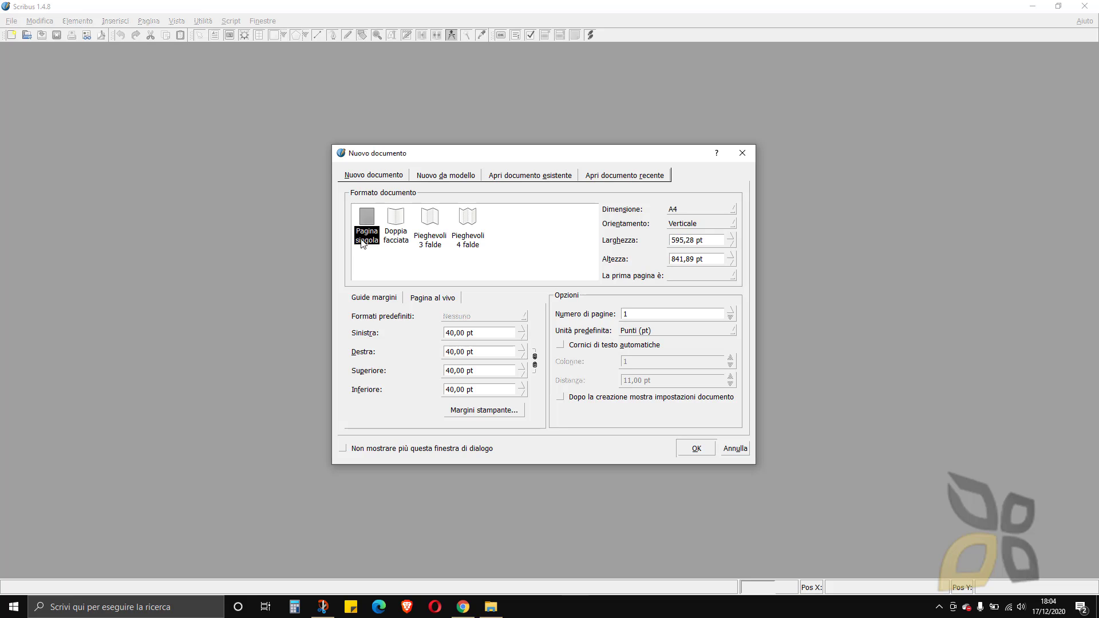
{"action": "left_click", "coordinate": [696, 453]}
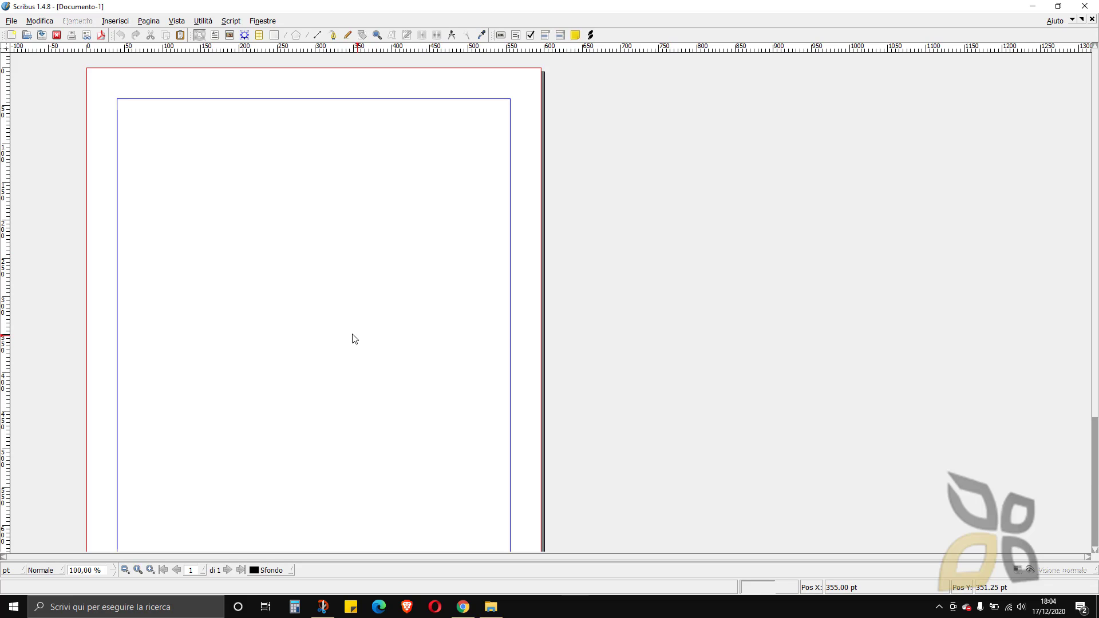
{"action": "scroll", "coordinate": [355, 343], "scroll_direction": "down", "scroll_amount": 3}
{"action": "scroll", "coordinate": [366, 335], "scroll_direction": "up", "scroll_amount": 3}
- Set the Preferences interface language to Inglese (English) and apply it
{"action": "left_click", "coordinate": [13, 23]}
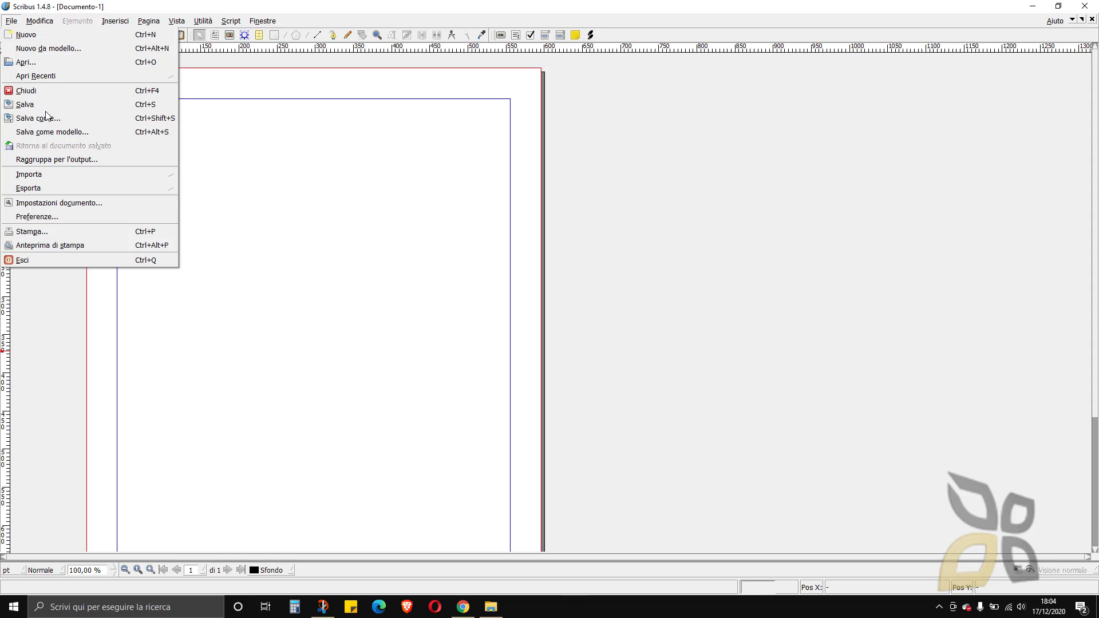
{"action": "left_click", "coordinate": [36, 216]}
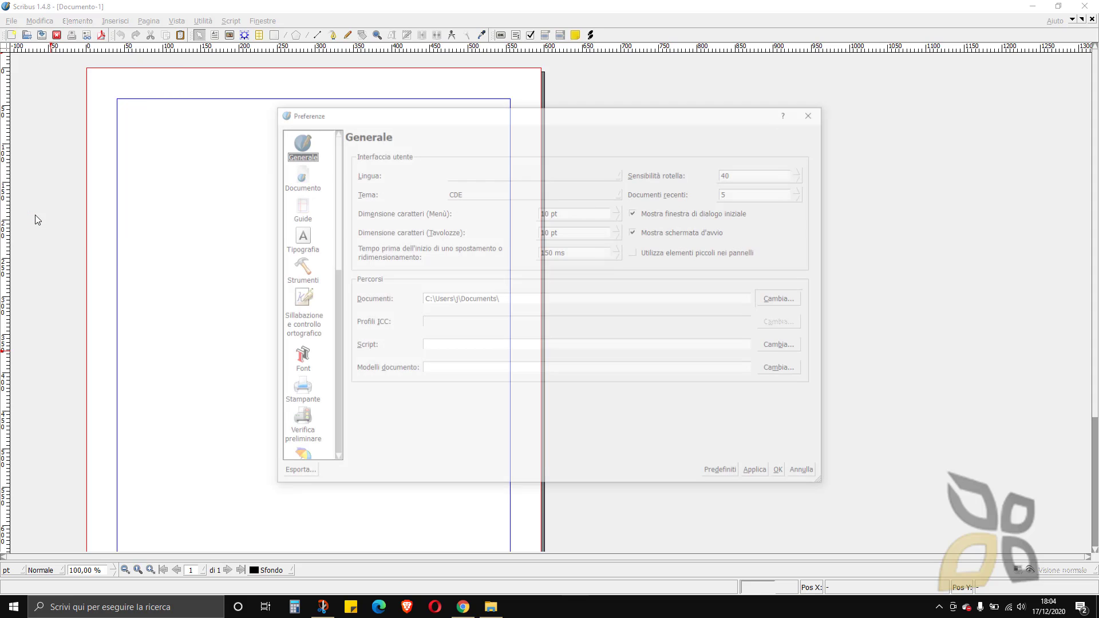
{"action": "left_click", "coordinate": [491, 173]}
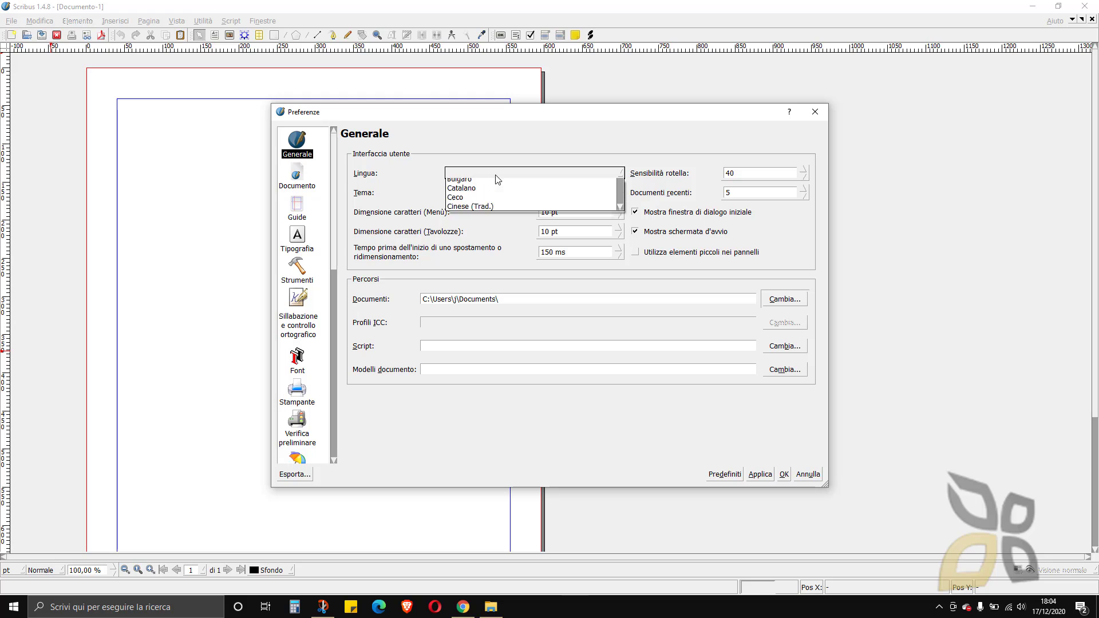
{"action": "left_click_drag", "start_coordinate": [620, 200], "coordinate": [622, 220]}
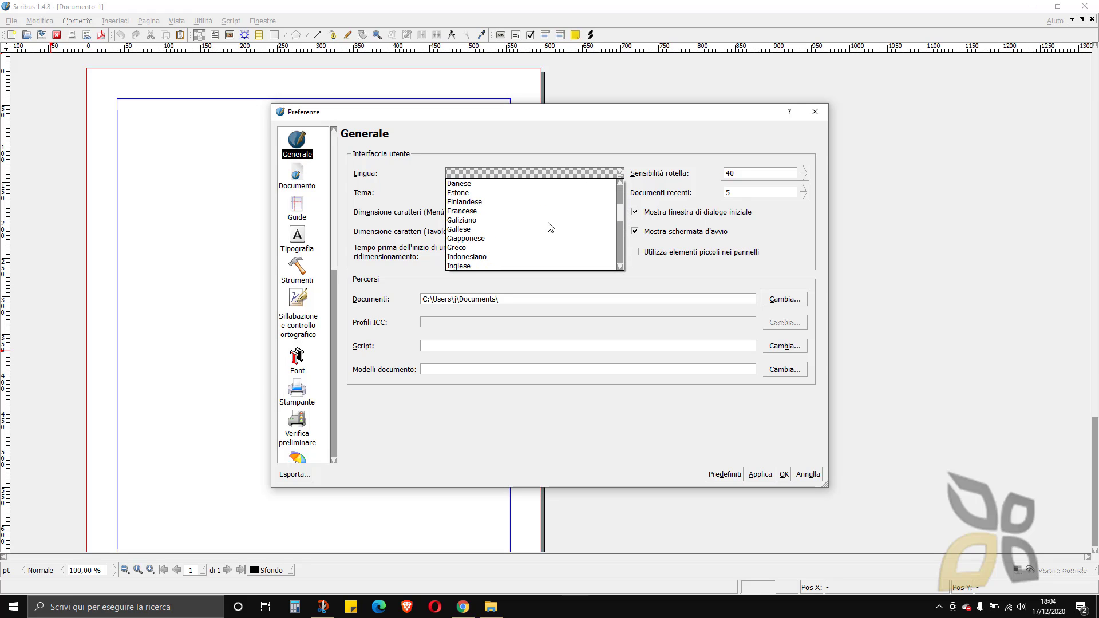
{"action": "scroll", "coordinate": [518, 223], "scroll_direction": "down", "scroll_amount": 1}
{"action": "left_click", "coordinate": [462, 240]}
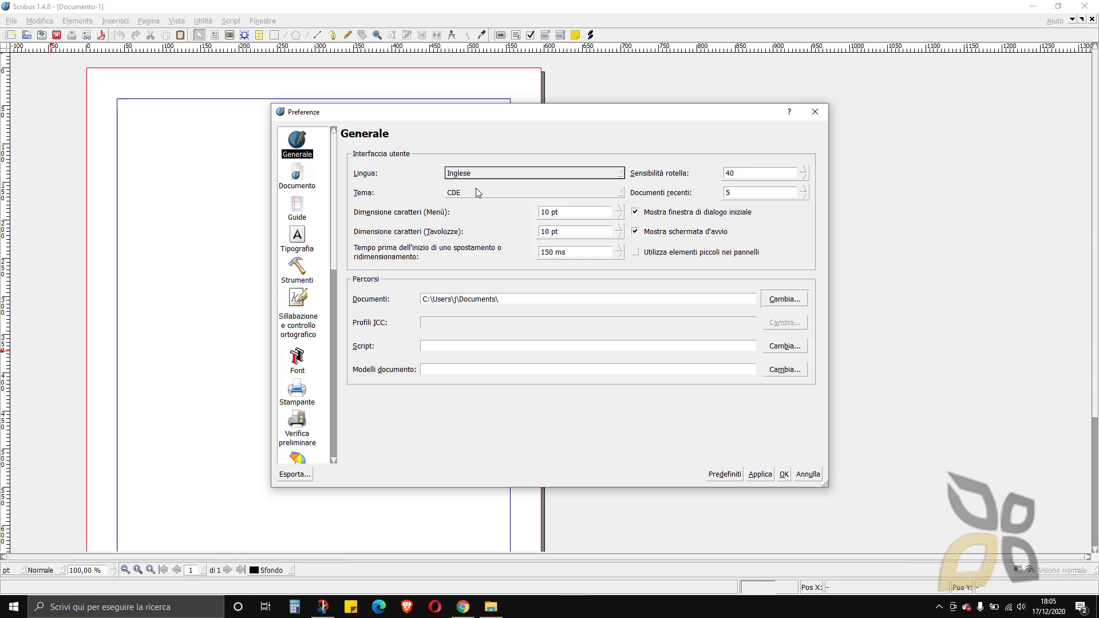
{"action": "left_click", "coordinate": [783, 475]}
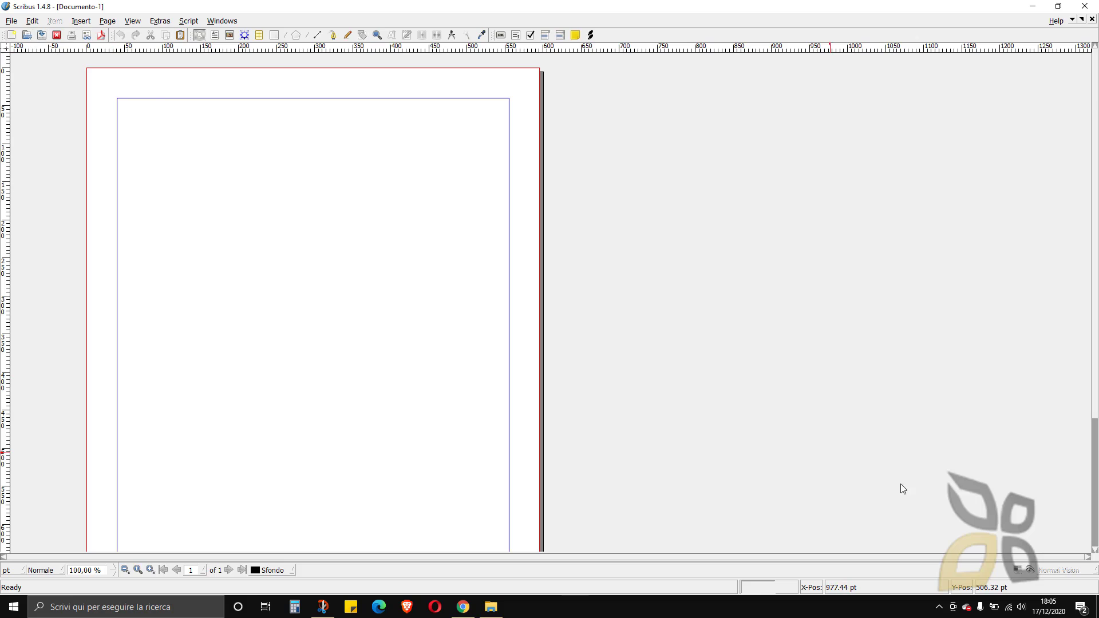
- Switch the interface theme to Plastique in Preferences
{"action": "left_click", "coordinate": [12, 23]}
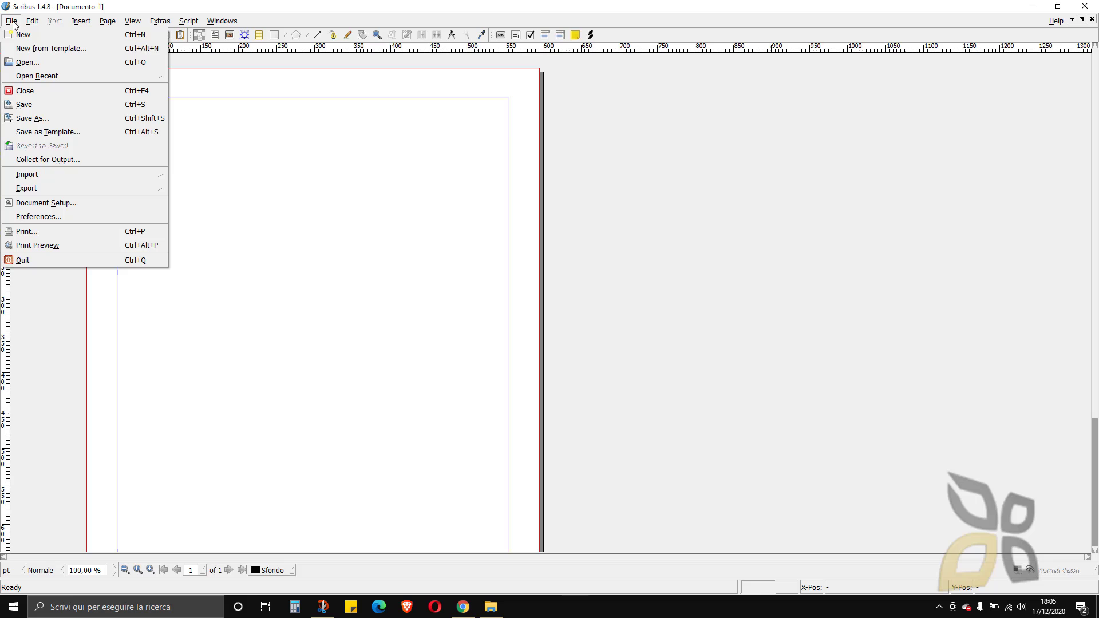
{"action": "left_click", "coordinate": [39, 217]}
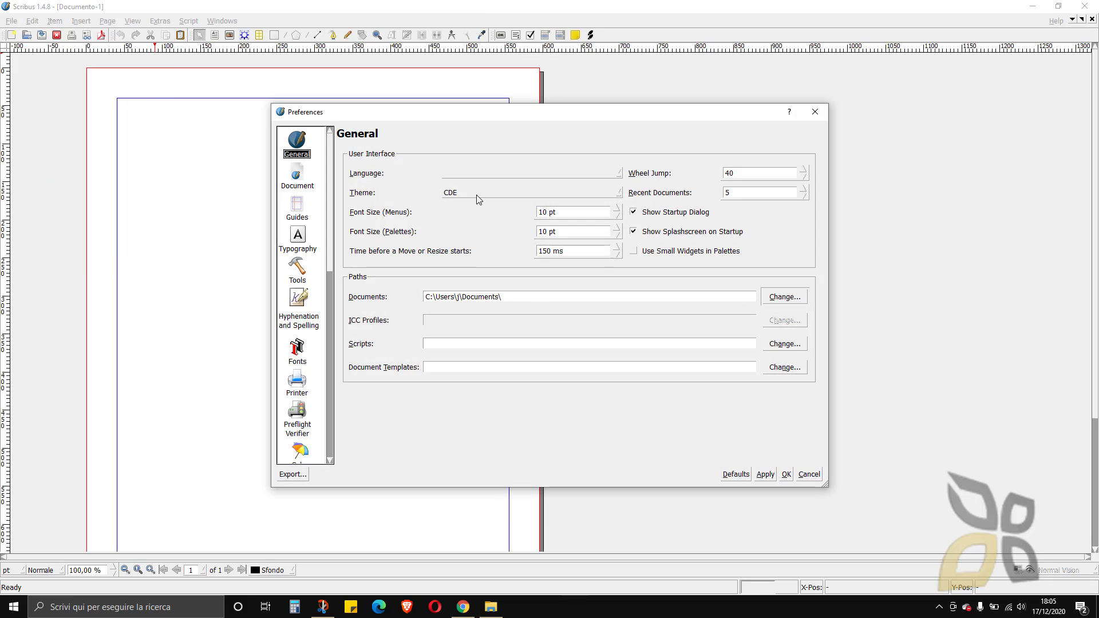
{"action": "left_click", "coordinate": [477, 195]}
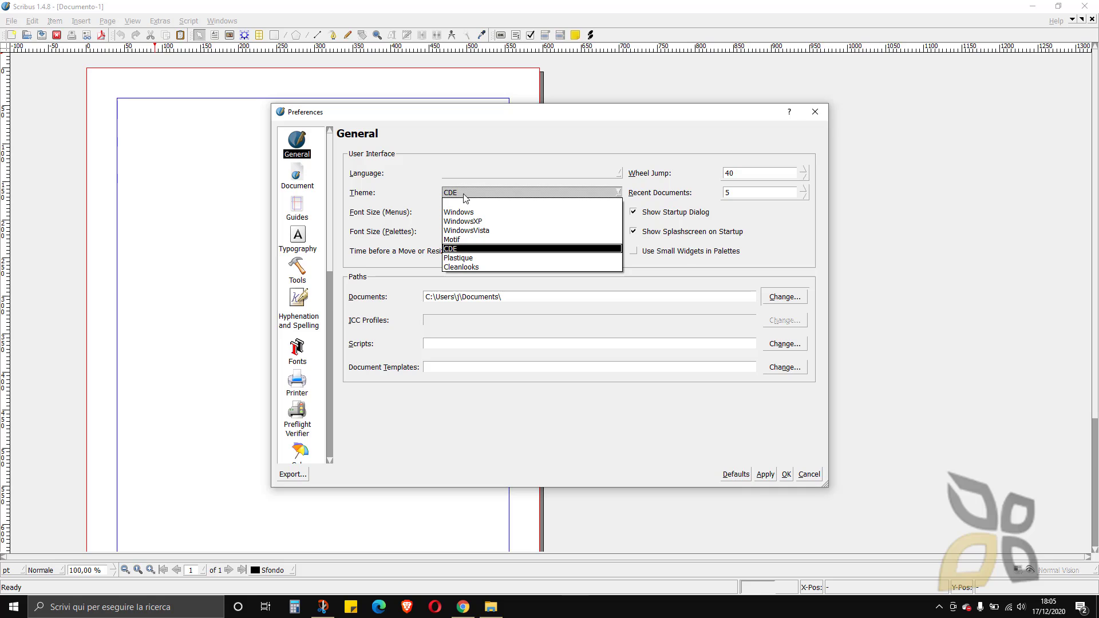
{"action": "left_click", "coordinate": [469, 258]}
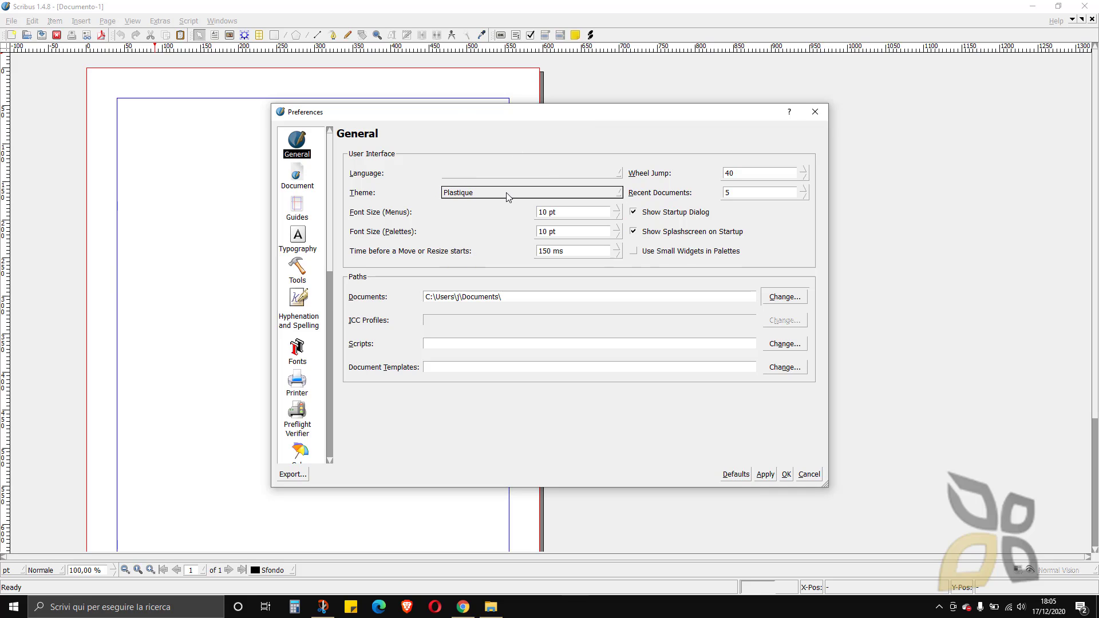
{"action": "left_click", "coordinate": [765, 474]}
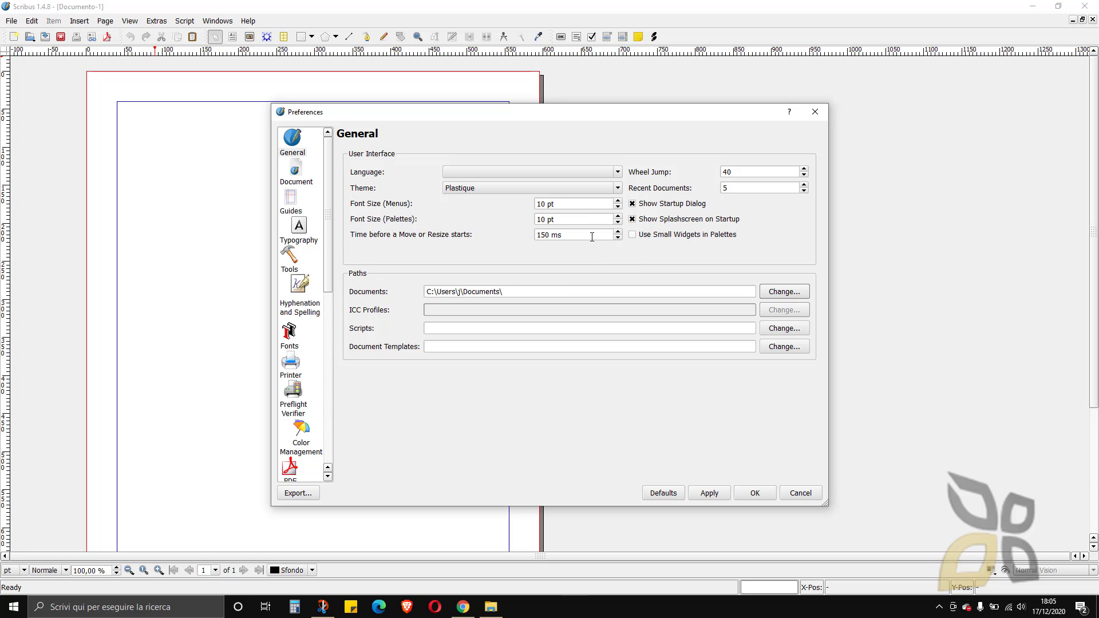
- Raise the menu and palette font sizes to 12 pt and apply
{"action": "left_click", "coordinate": [618, 201]}
{"action": "left_click", "coordinate": [618, 201]}
{"action": "left_click", "coordinate": [618, 217]}
{"action": "left_click", "coordinate": [618, 217]}
{"action": "mouse_move", "coordinate": [529, 118]}
{"action": "left_mouse_down"}
{"action": "mouse_move", "coordinate": [530, 149]}
{"action": "mouse_move", "coordinate": [531, 113]}
{"action": "left_mouse_up"}
{"action": "left_click", "coordinate": [560, 198]}
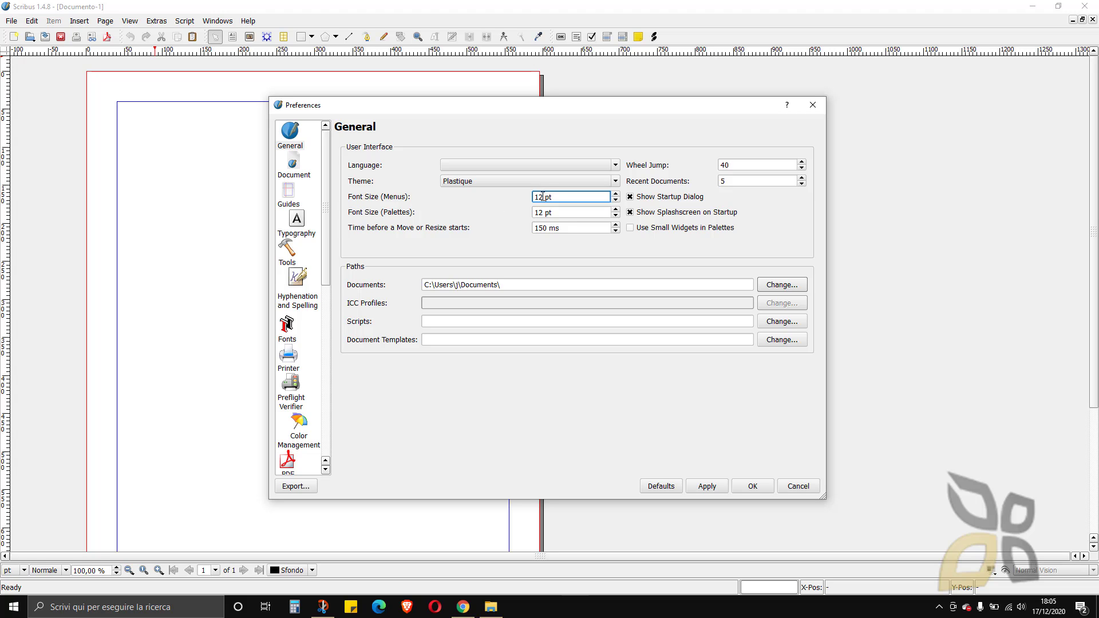
{"action": "left_click", "coordinate": [706, 486]}
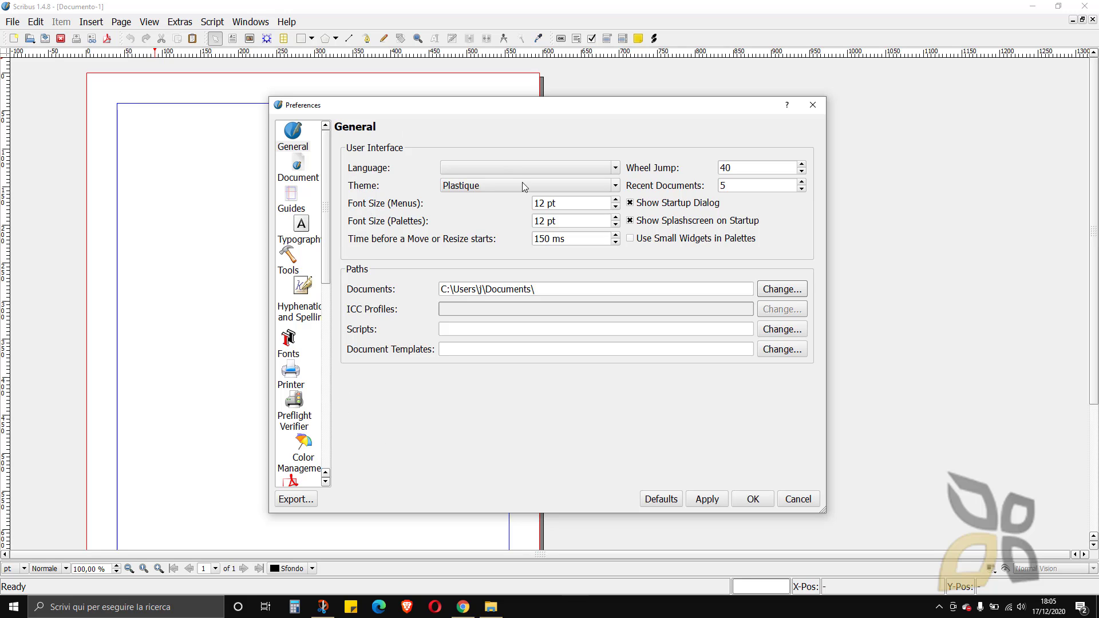
- Lower the menu font to 11 pt and palette font to 10 pt, then accept Preferences
{"action": "left_click", "coordinate": [616, 207]}
{"action": "left_click", "coordinate": [615, 224]}
{"action": "left_click", "coordinate": [615, 224]}
{"action": "left_click", "coordinate": [707, 499]}
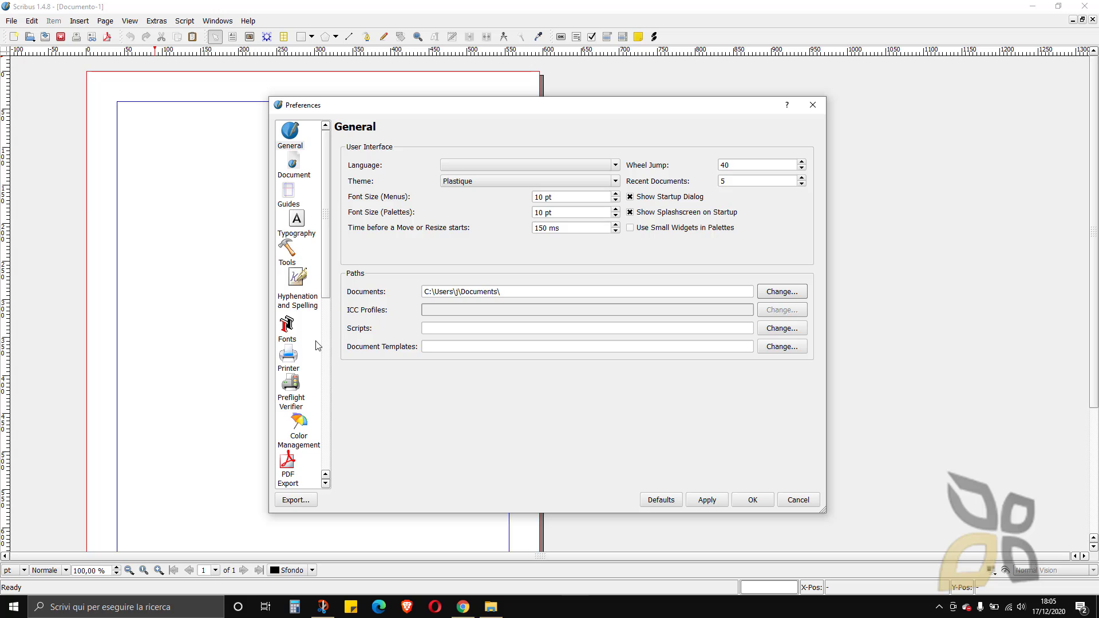
{"action": "scroll", "coordinate": [312, 412], "scroll_direction": "down", "scroll_amount": 5}
{"action": "scroll", "coordinate": [314, 435], "scroll_direction": "up", "scroll_amount": 5}
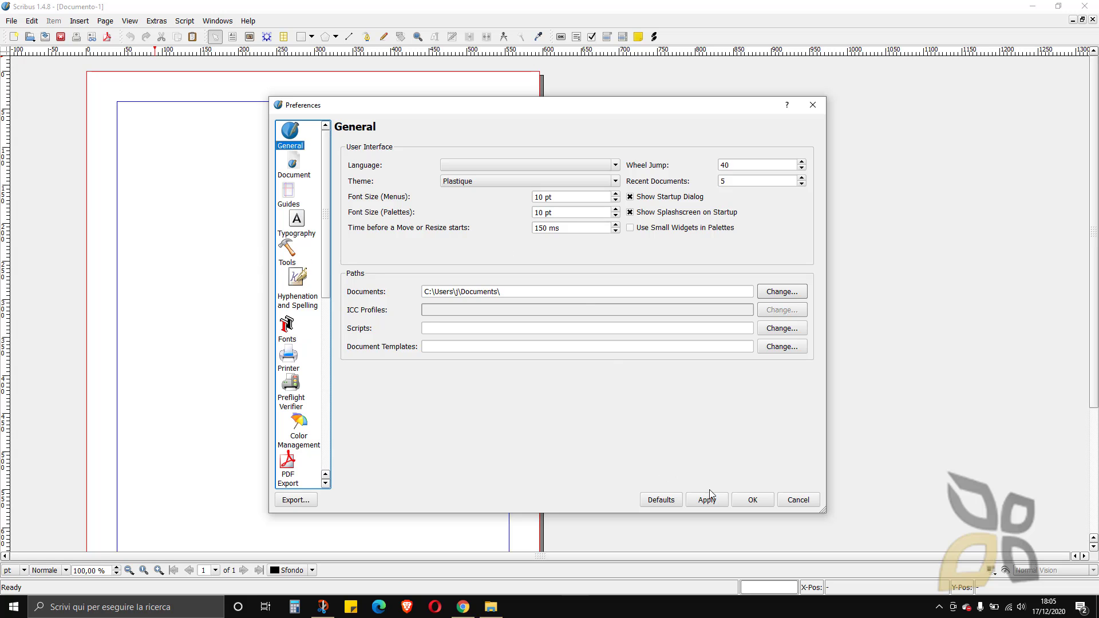
{"action": "left_click", "coordinate": [752, 500]}
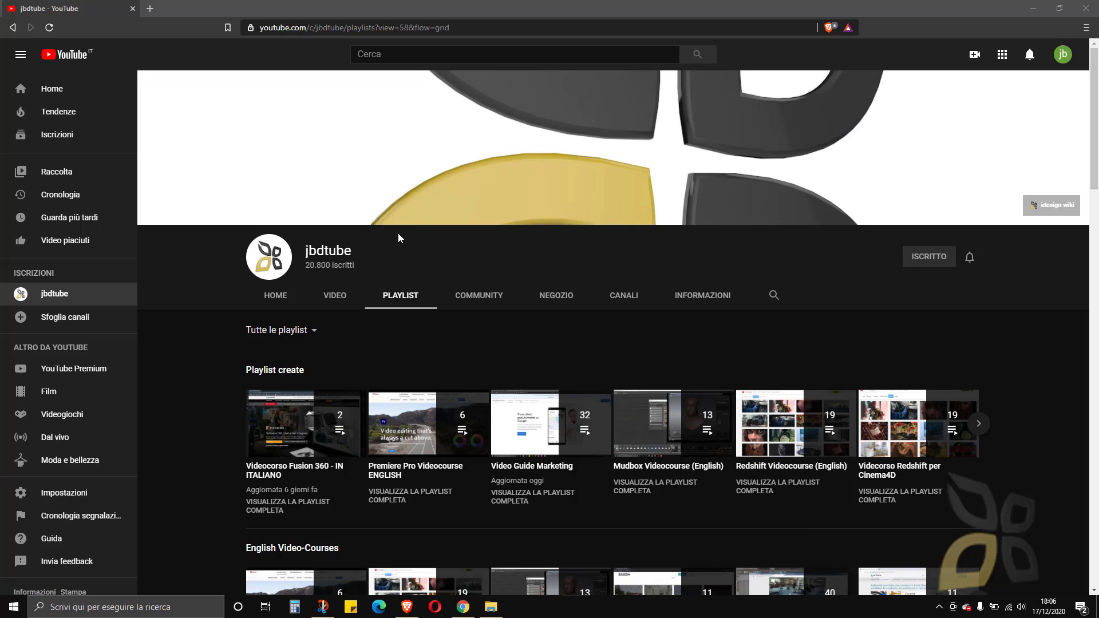
- Look over the channel's NEGOZIO and COMMUNITY pages, then close the browser
{"action": "scroll", "coordinate": [335, 189], "scroll_direction": "down", "scroll_amount": 2}
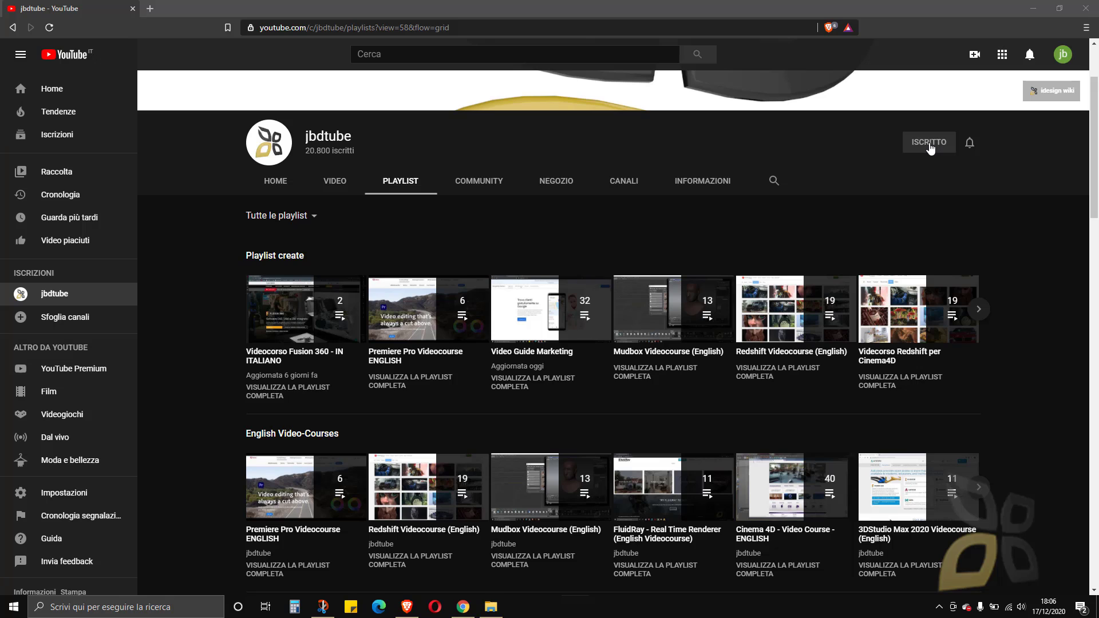
{"action": "left_click", "coordinate": [565, 184]}
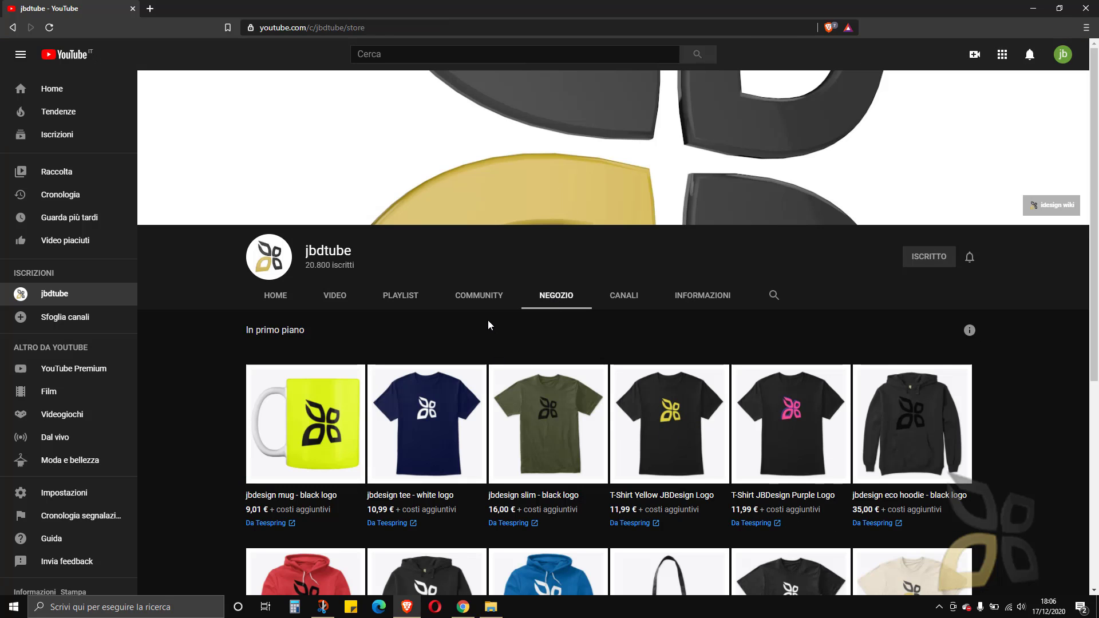
{"action": "left_click", "coordinate": [478, 296]}
{"action": "scroll", "coordinate": [453, 459], "scroll_direction": "down", "scroll_amount": 10}
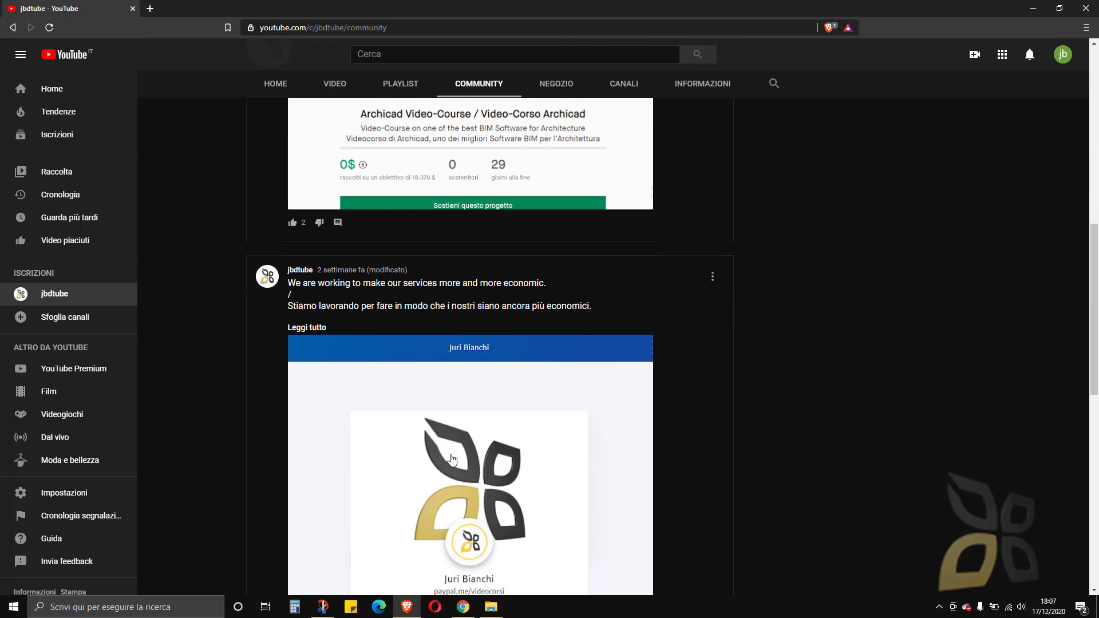
{"action": "scroll", "coordinate": [452, 459], "scroll_direction": "up", "scroll_amount": 10}
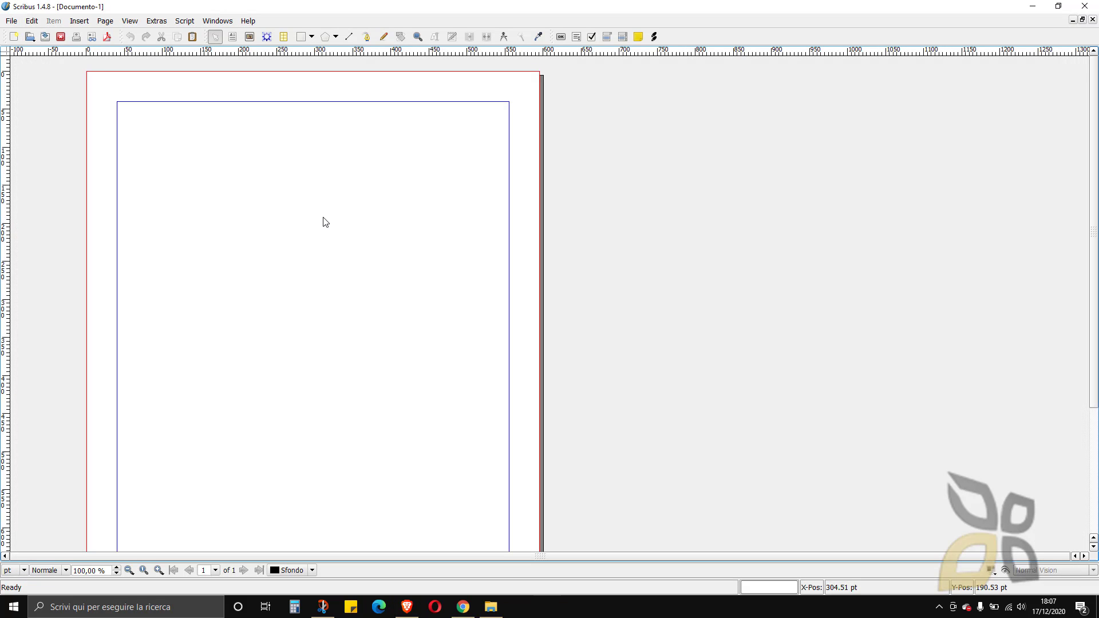
{"action": "left_click", "coordinate": [1085, 8]}
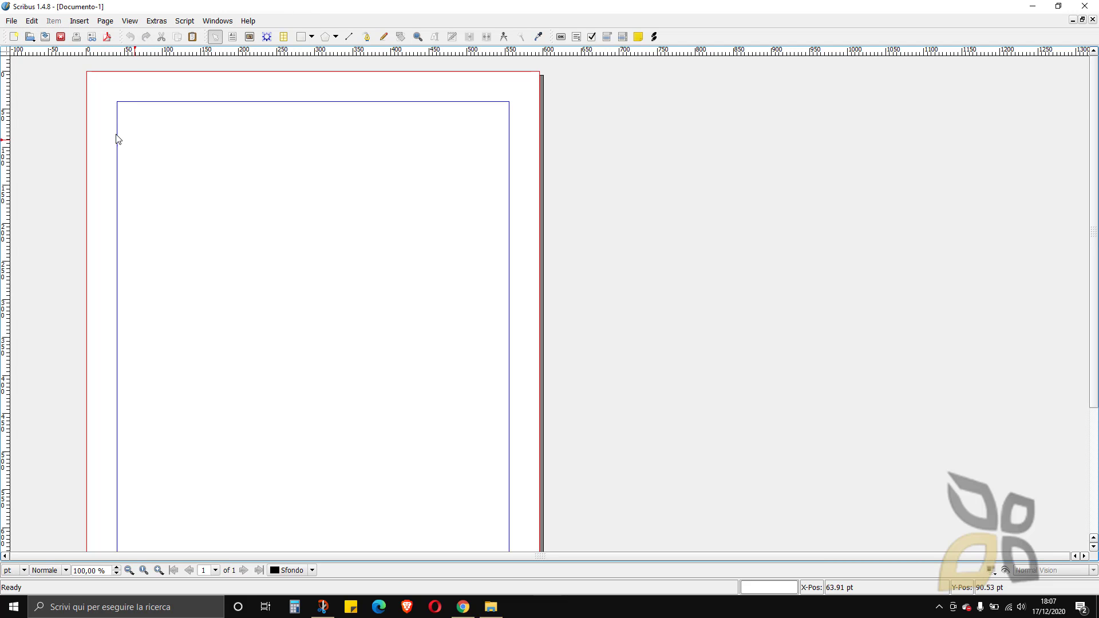
- Open the File menu to browse Scribus's commands
{"action": "left_click", "coordinate": [7, 24]}
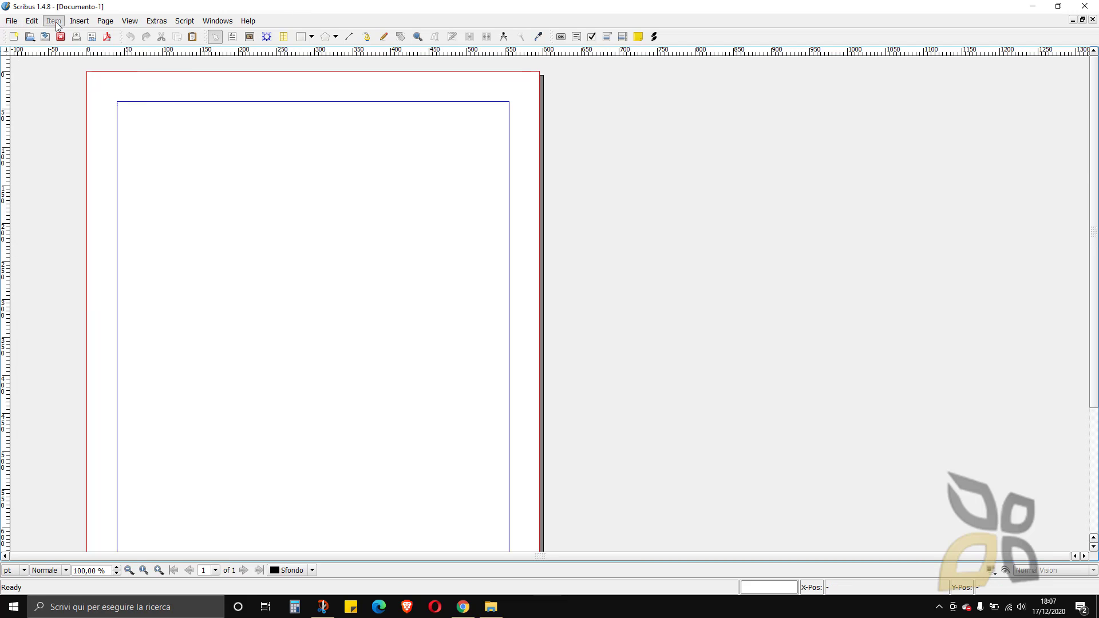
{"action": "mouse_move", "coordinate": [184, 24]}
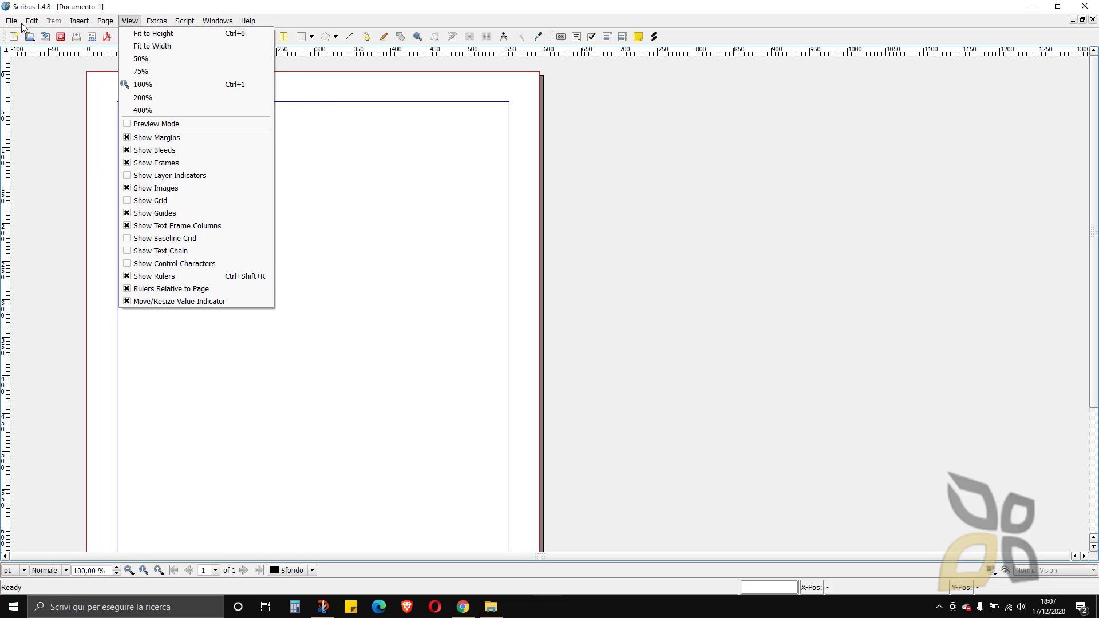
{"action": "left_click", "coordinate": [231, 12]}
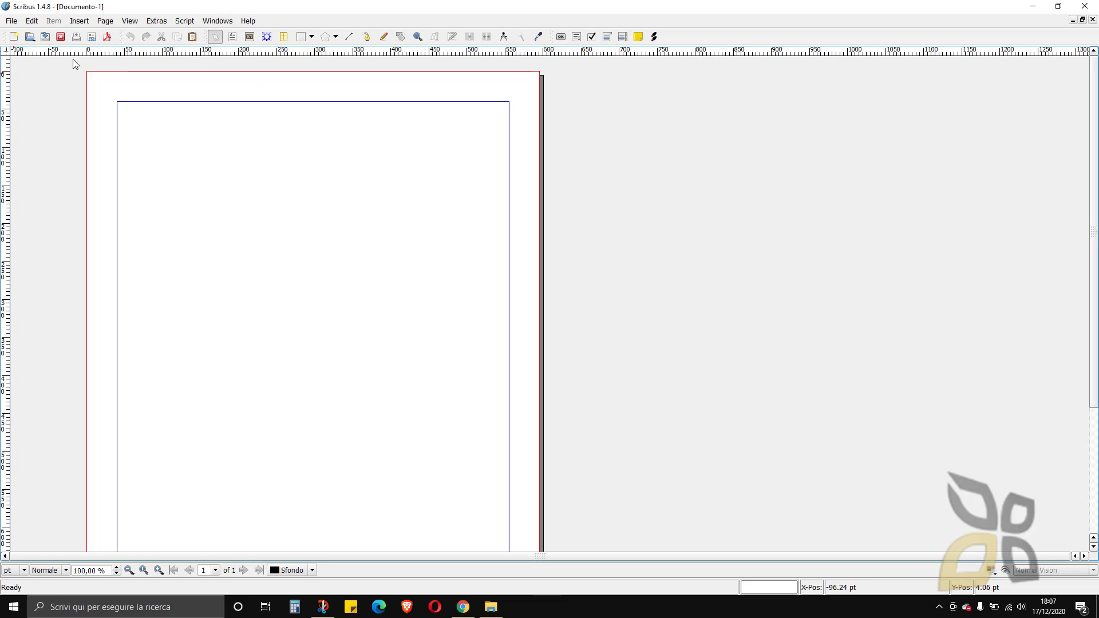
- Set the measurement unit to mm, try cicero, then return to millimetres
{"action": "left_click", "coordinate": [17, 571]}
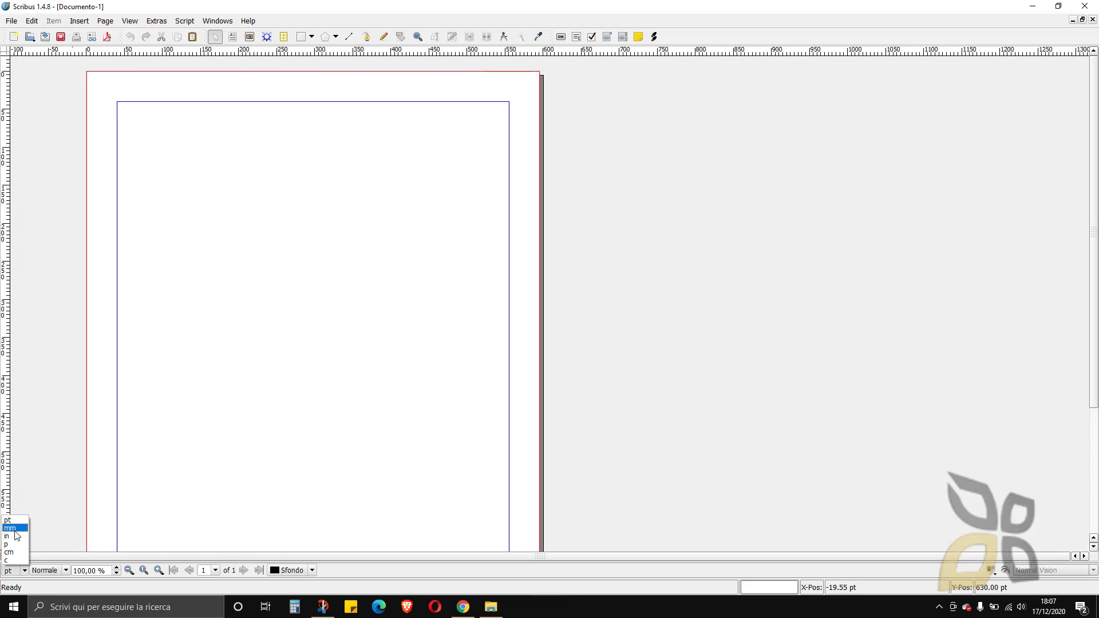
{"action": "left_click", "coordinate": [14, 528]}
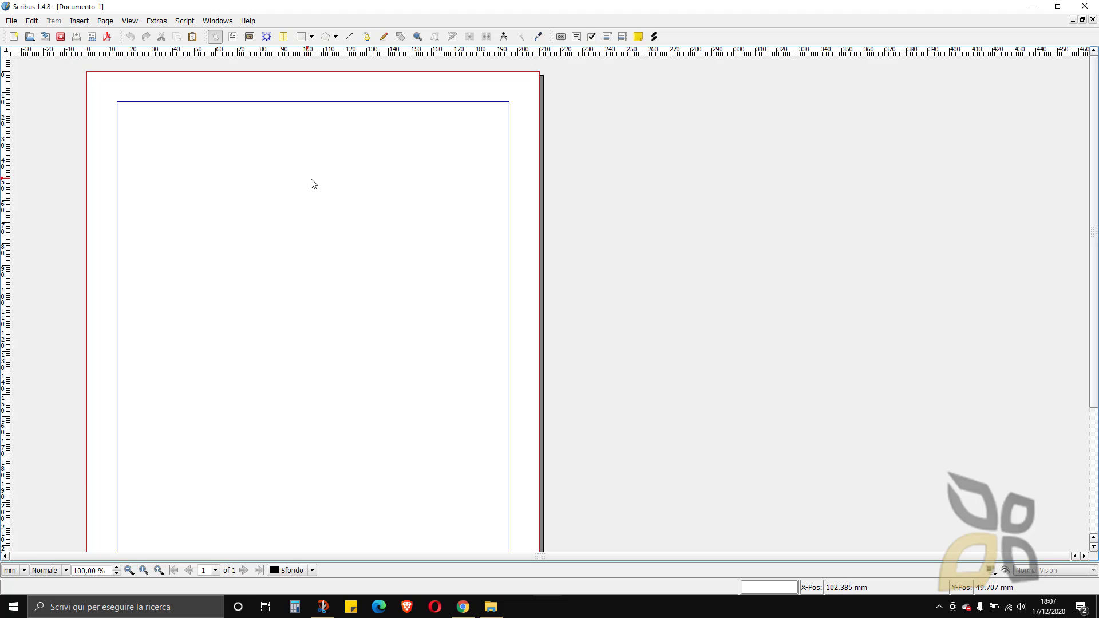
{"action": "left_click", "coordinate": [24, 571]}
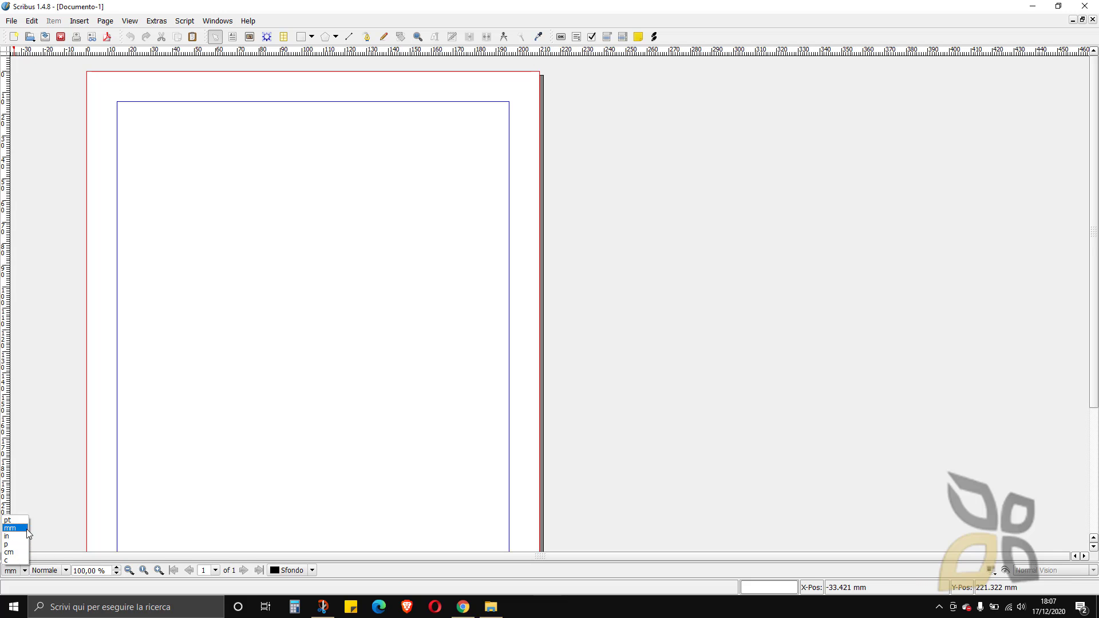
{"action": "left_click", "coordinate": [15, 560]}
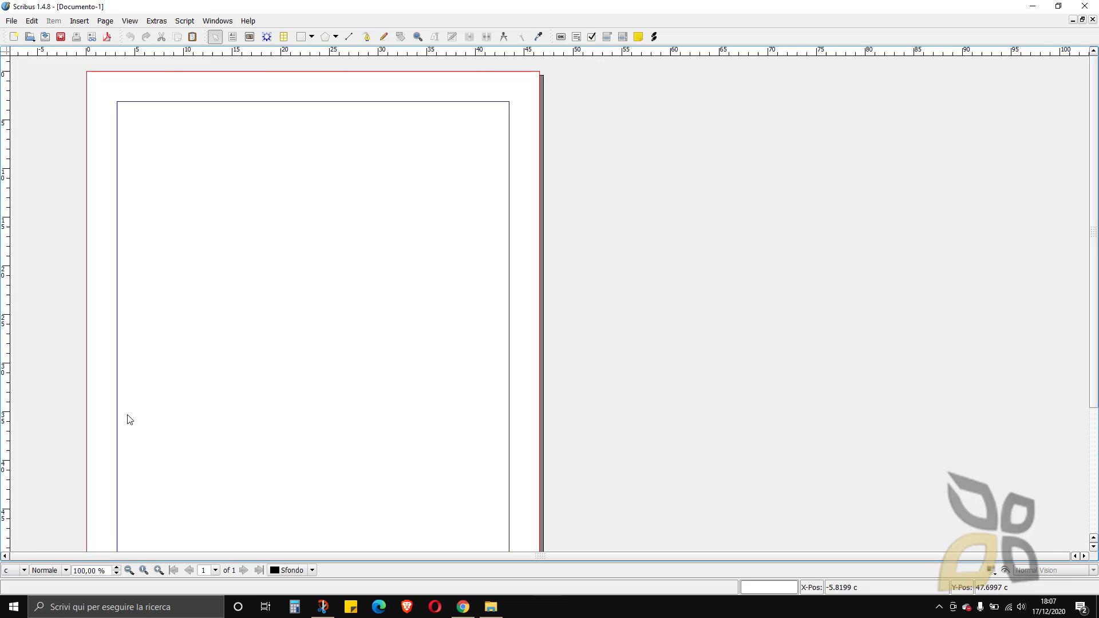
{"action": "left_click", "coordinate": [24, 570]}
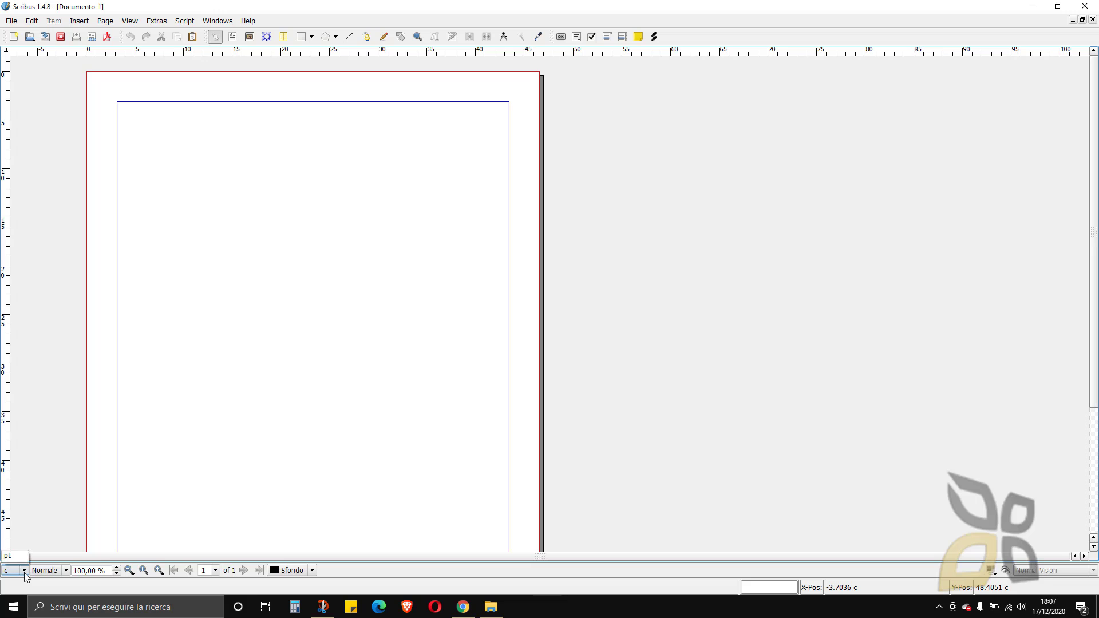
{"action": "left_click", "coordinate": [14, 529]}
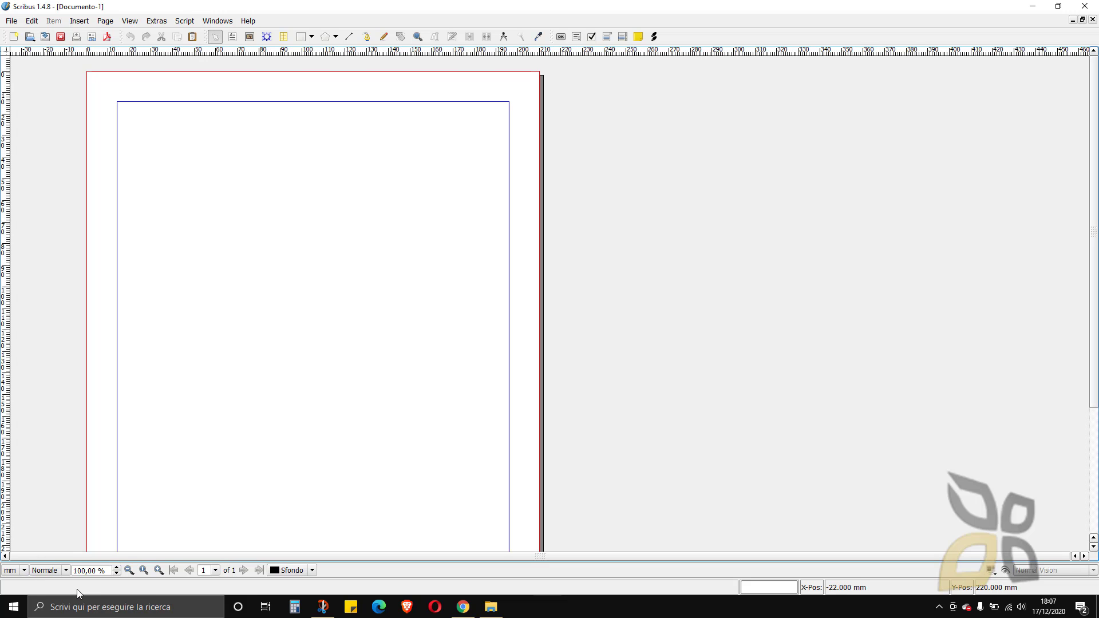
- Zoom the page out to 50% and back to 100%
{"action": "left_click", "coordinate": [117, 574]}
{"action": "left_click", "coordinate": [117, 574]}
{"action": "left_click", "coordinate": [117, 567]}
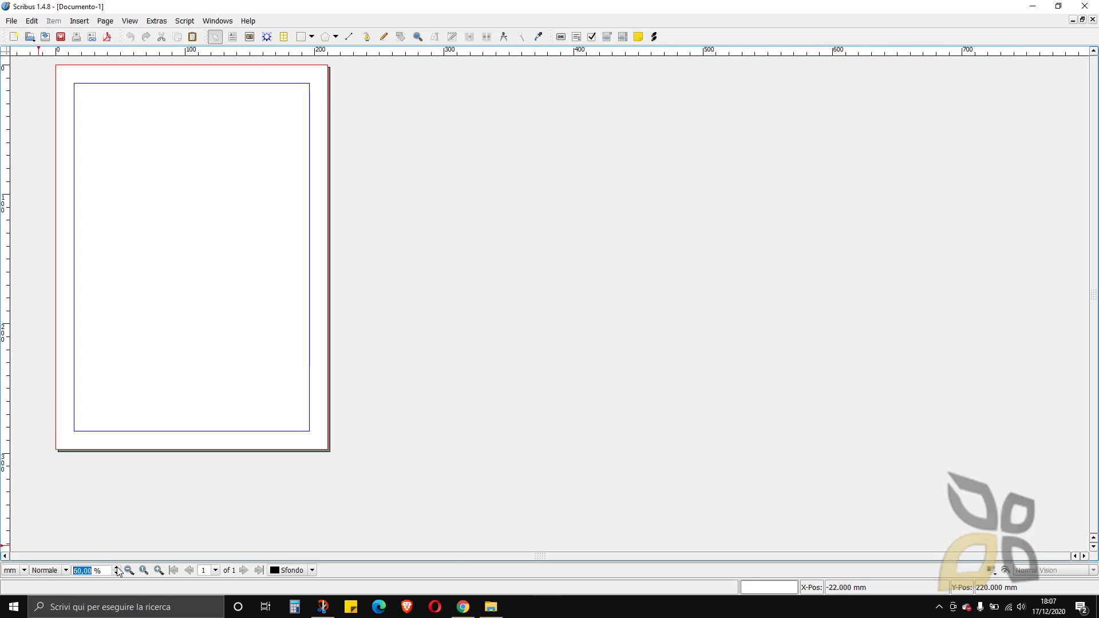
{"action": "left_click", "coordinate": [117, 568]}
{"action": "left_click", "coordinate": [144, 570]}
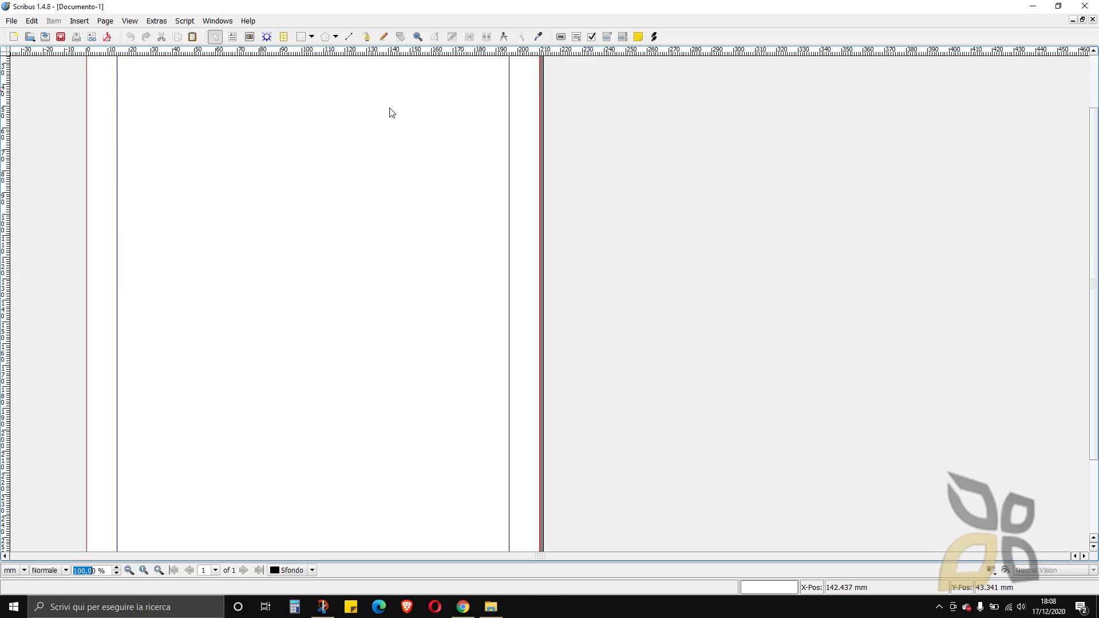
{"action": "scroll", "coordinate": [472, 345], "scroll_direction": "up", "scroll_amount": 5}
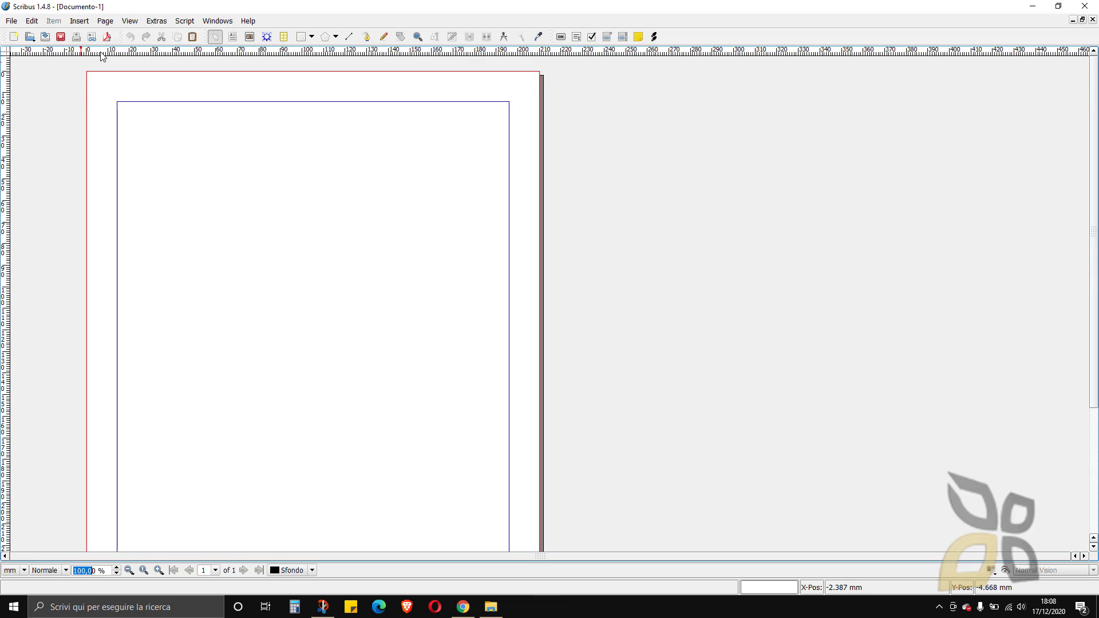
- Show the Properties and Layers panels, placing Layers above Properties on the right
{"action": "left_click", "coordinate": [213, 23]}
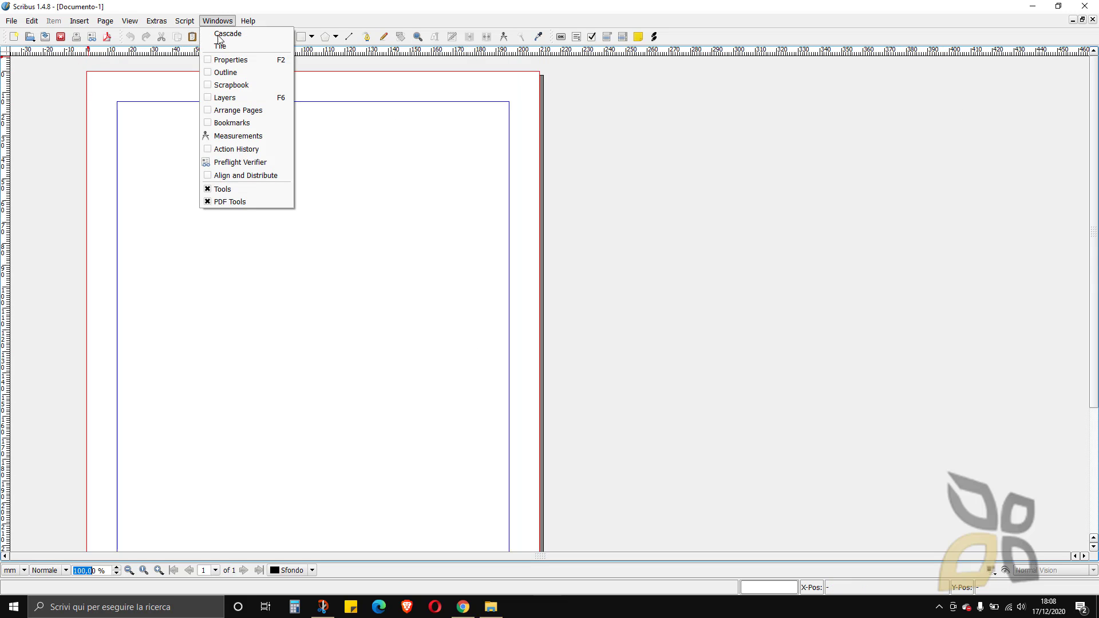
{"action": "left_click", "coordinate": [230, 59]}
{"action": "left_click", "coordinate": [227, 22]}
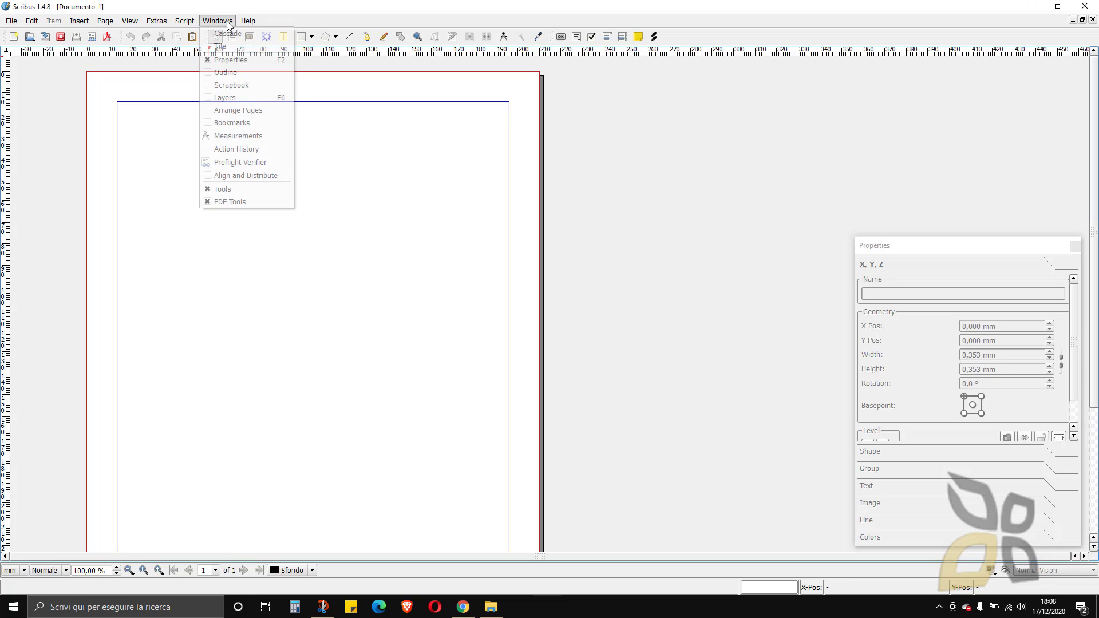
{"action": "left_click", "coordinate": [224, 97]}
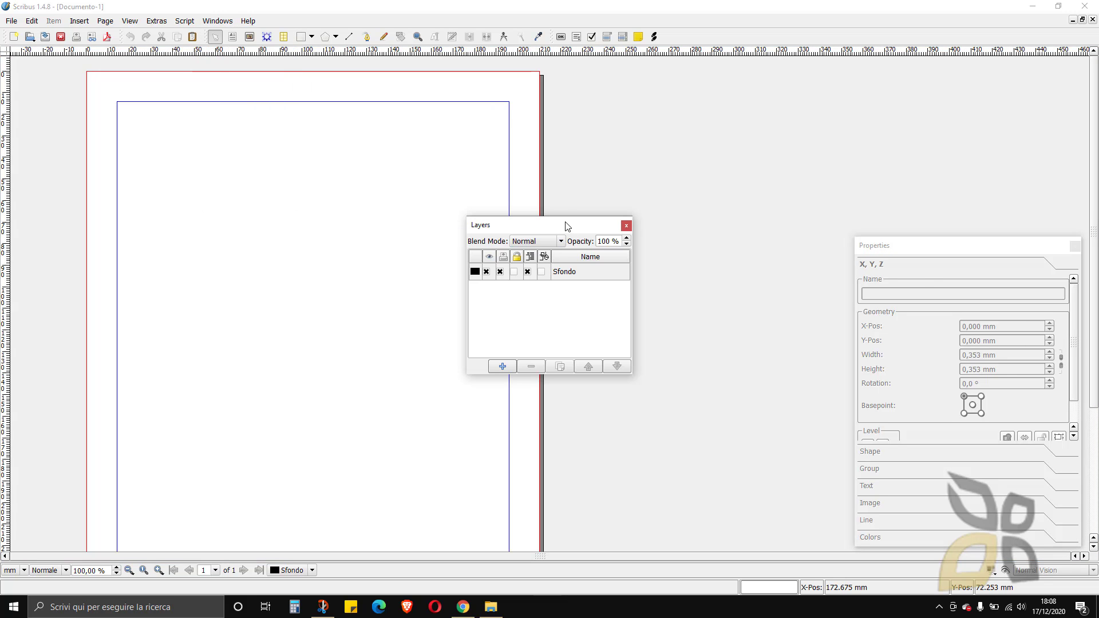
{"action": "left_click_drag", "start_coordinate": [566, 226], "coordinate": [953, 79]}
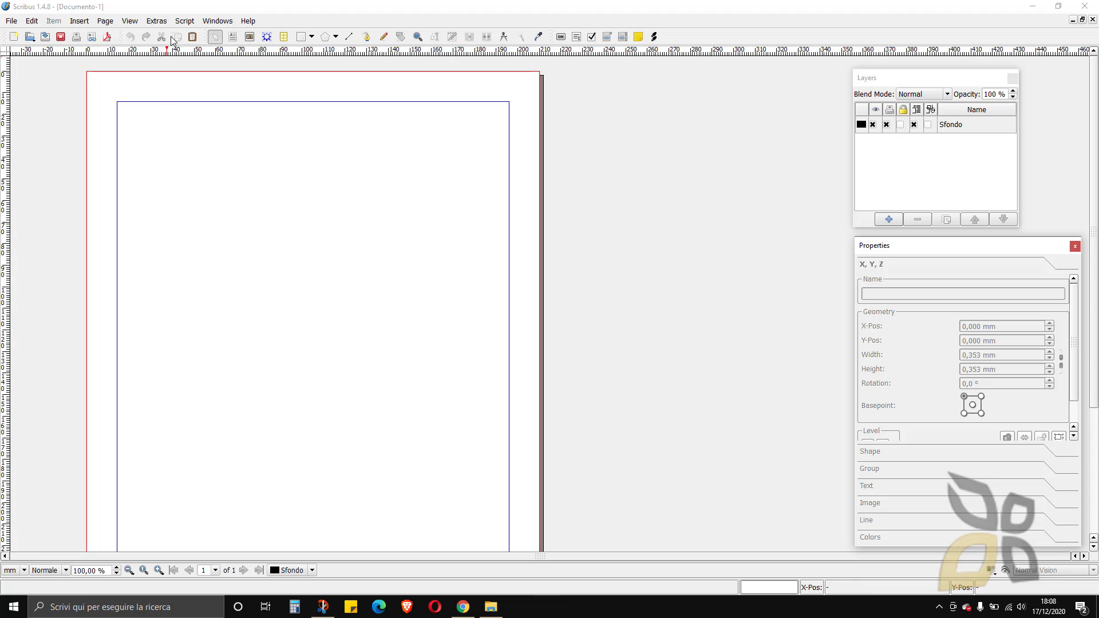
- Show Outline beside Layers and Align and Distribute below Outline
{"action": "left_click", "coordinate": [223, 23]}
{"action": "left_click", "coordinate": [226, 73]}
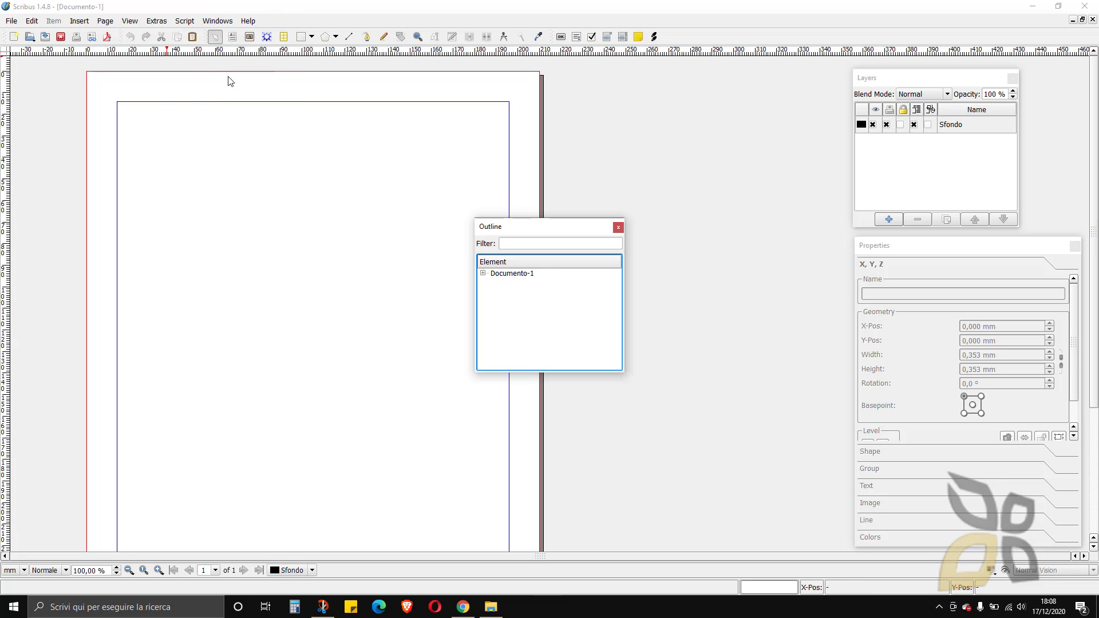
{"action": "left_click_drag", "start_coordinate": [555, 230], "coordinate": [765, 86]}
{"action": "left_click", "coordinate": [218, 20]}
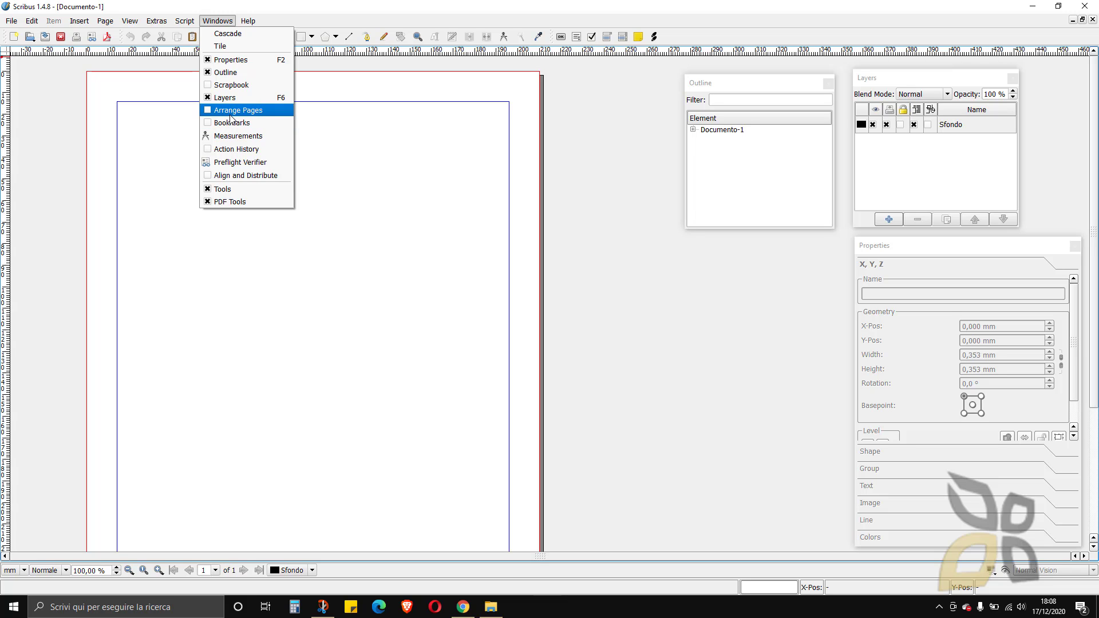
{"action": "left_click", "coordinate": [246, 175]}
{"action": "left_click_drag", "start_coordinate": [569, 240], "coordinate": [776, 406]}
{"action": "left_click_drag", "start_coordinate": [748, 88], "coordinate": [719, 86]}
{"action": "left_click_drag", "start_coordinate": [747, 412], "coordinate": [749, 265]}
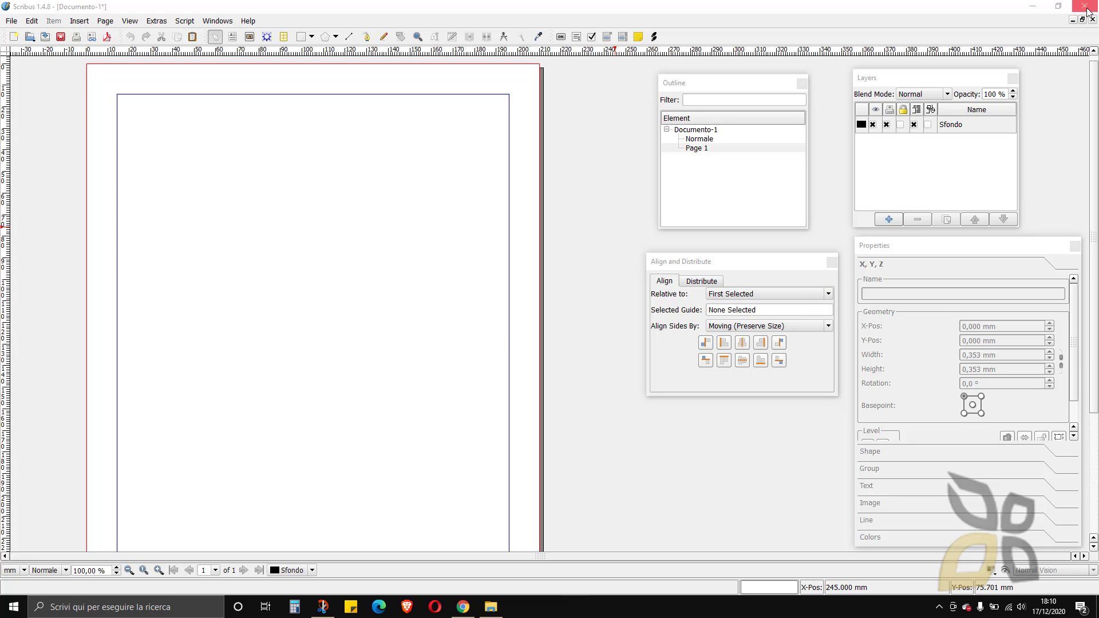
- Quit without saving Documento-1, relaunch Scribus 1.4.8, and dismiss the Ghostscript warning
{"action": "left_click", "coordinate": [1085, 5]}
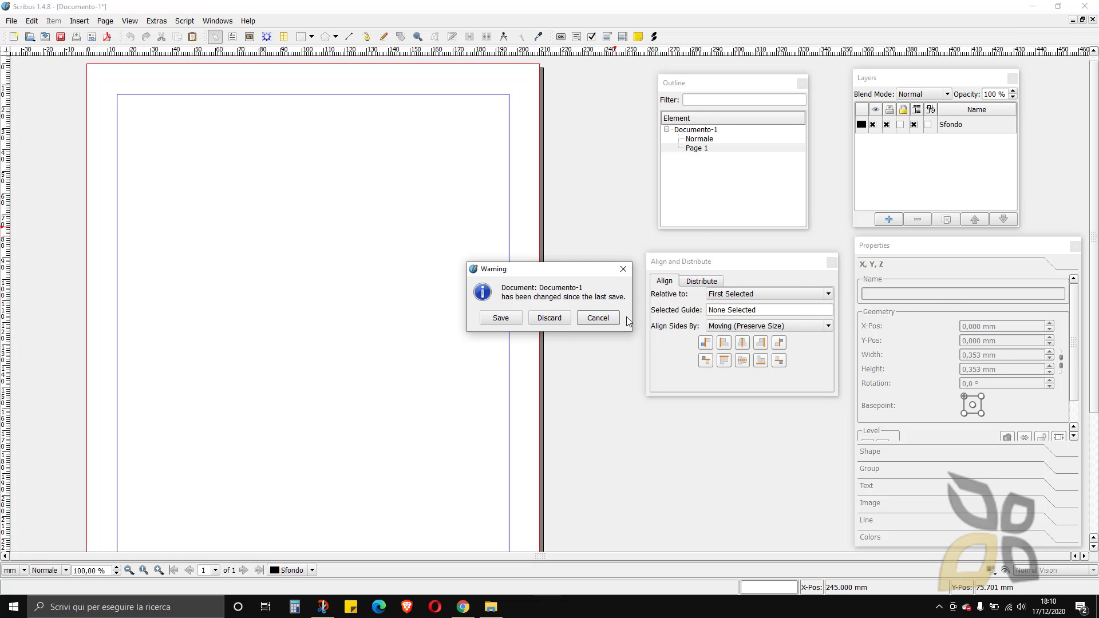
{"action": "left_click", "coordinate": [562, 316]}
{"action": "left_click", "coordinate": [13, 607]}
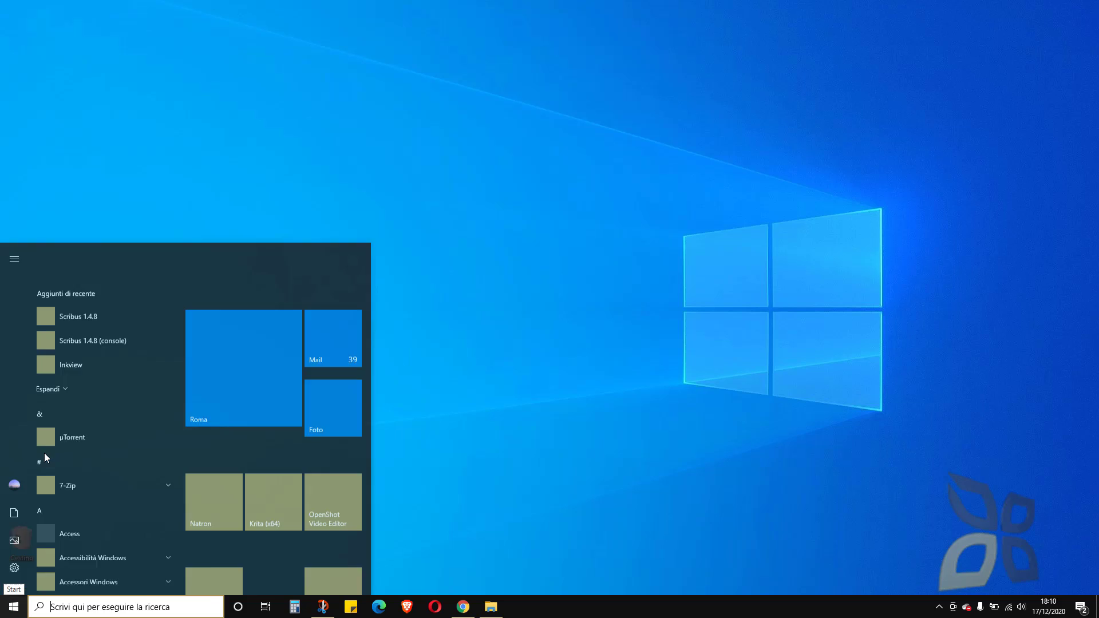
{"action": "left_click", "coordinate": [69, 269]}
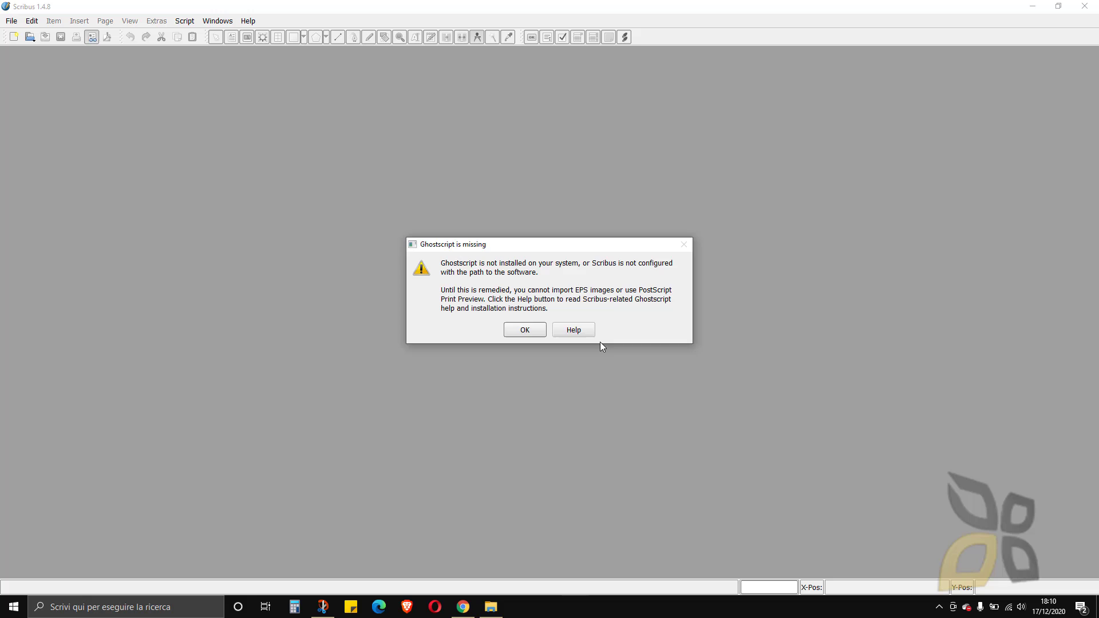
{"action": "left_click", "coordinate": [511, 333]}
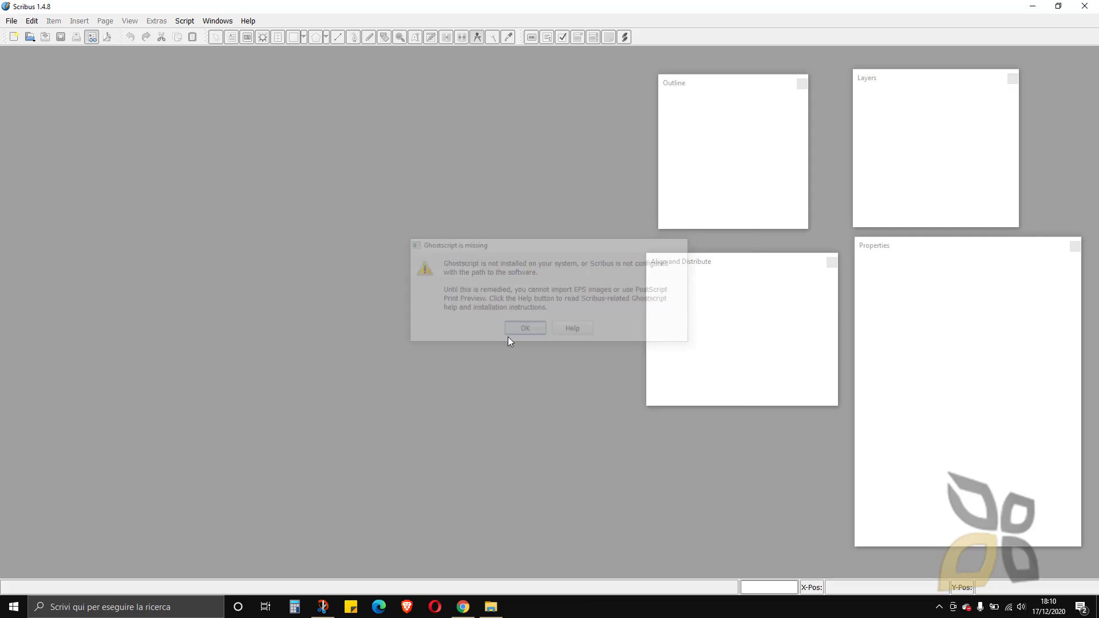
{"action": "left_click_drag", "start_coordinate": [498, 148], "coordinate": [499, 175]}
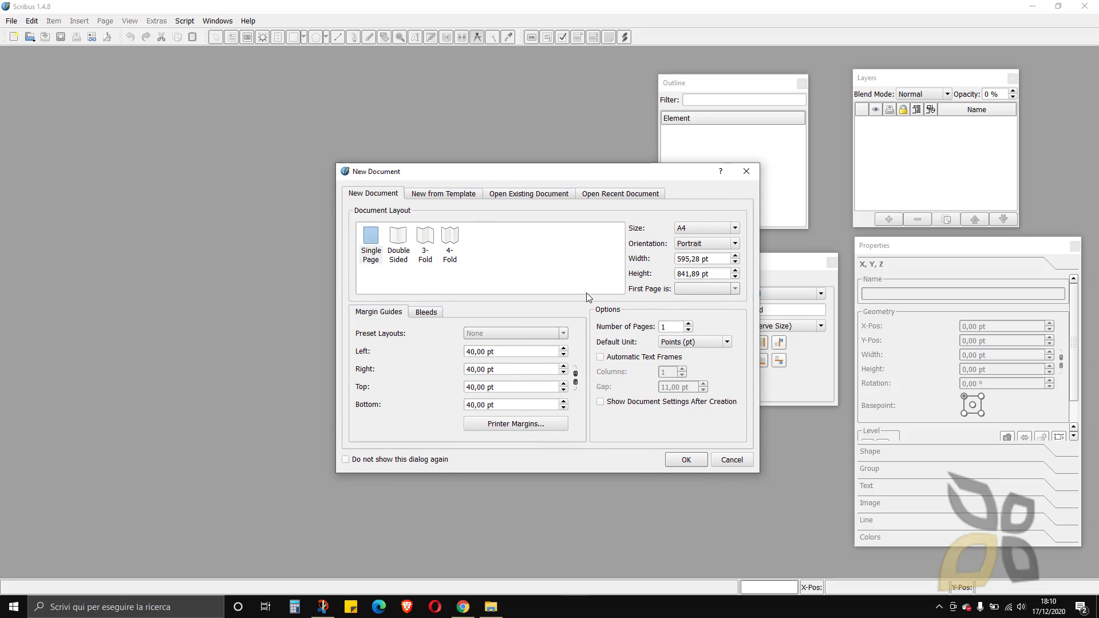
{"action": "left_click_drag", "start_coordinate": [555, 180], "coordinate": [555, 174]}
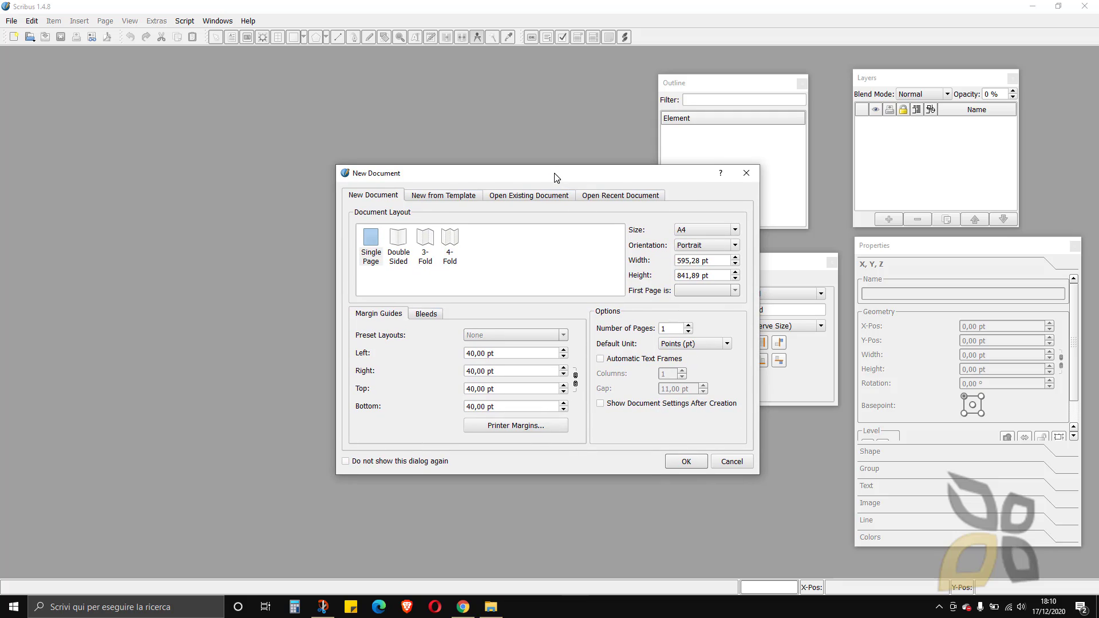
{"action": "left_click", "coordinate": [393, 263]}
{"action": "left_click", "coordinate": [425, 256]}
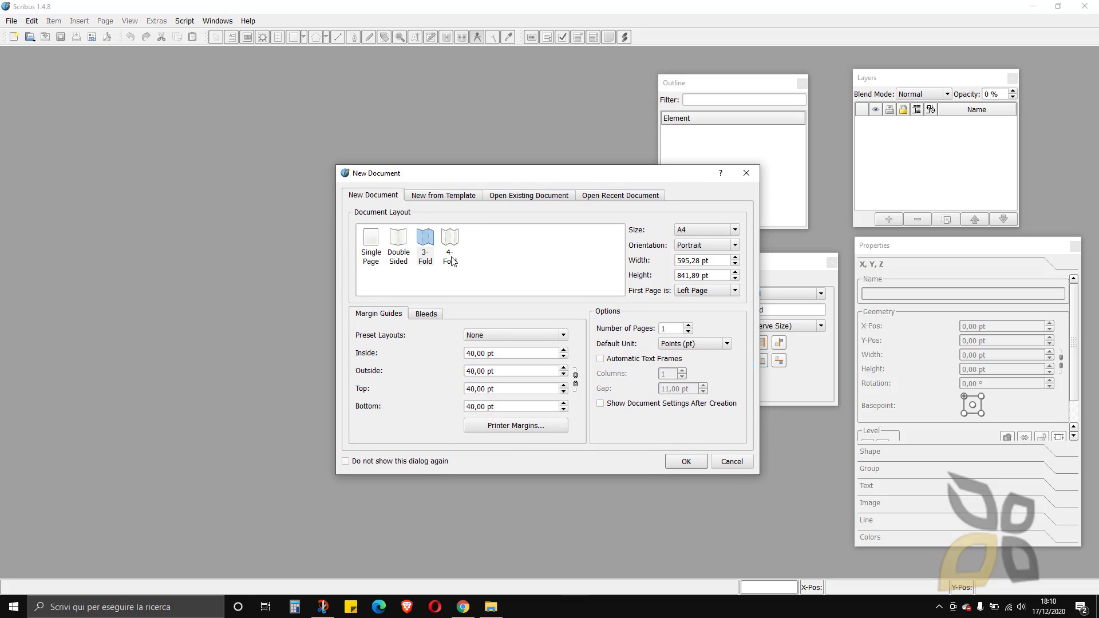
{"action": "left_click", "coordinate": [452, 258]}
{"action": "left_click", "coordinate": [427, 255]}
{"action": "left_click", "coordinate": [444, 241]}
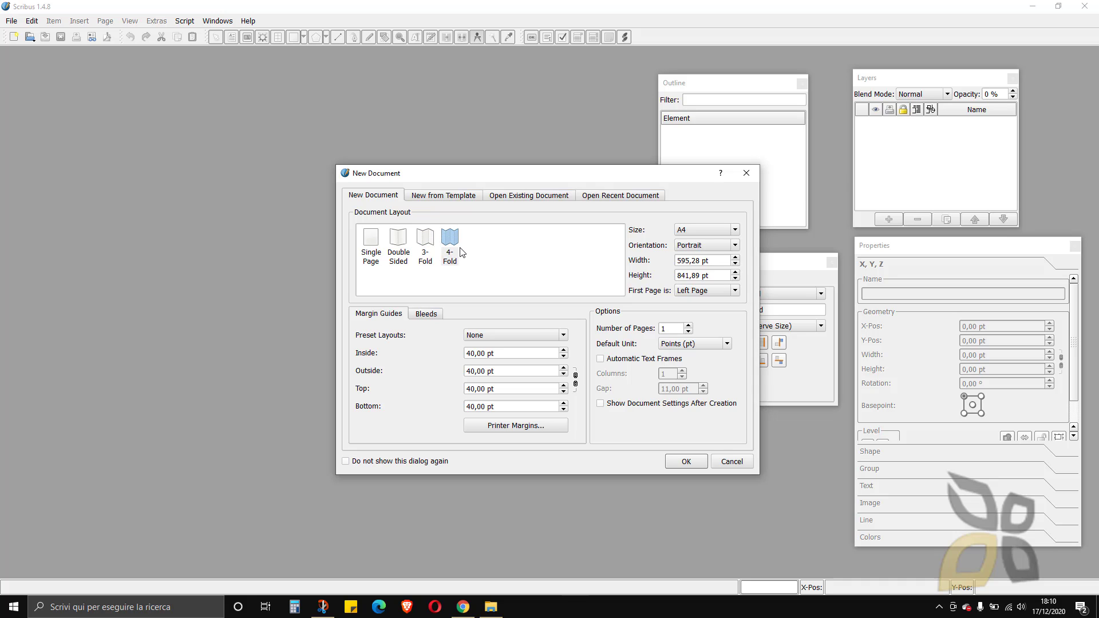
{"action": "left_click", "coordinate": [371, 243]}
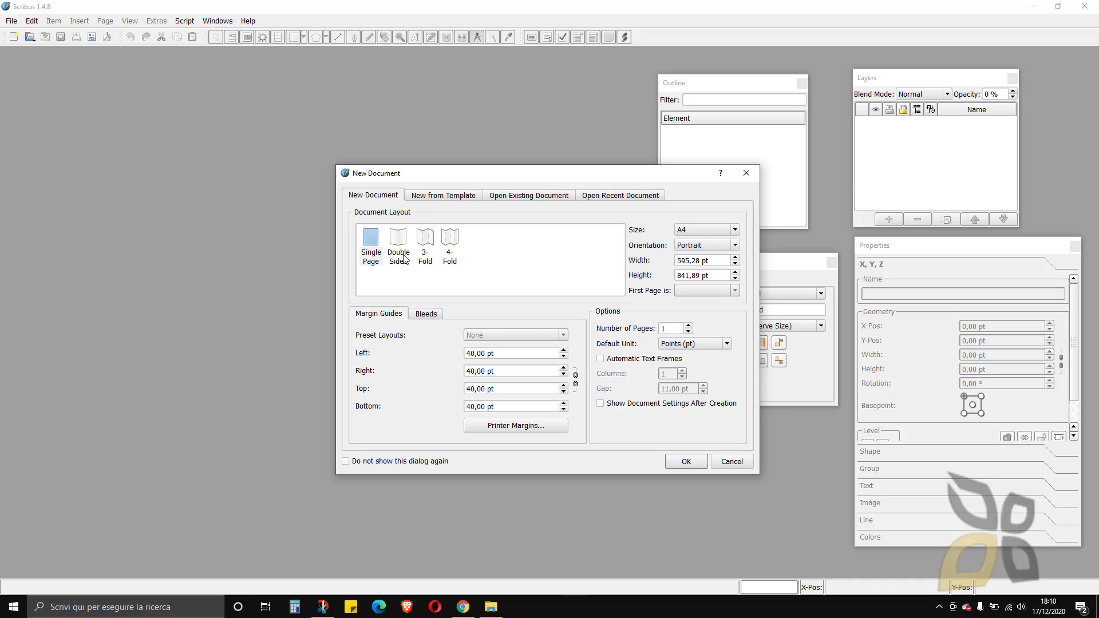
{"action": "left_click", "coordinate": [681, 231]}
{"action": "left_click", "coordinate": [660, 249]}
- Browse the template categories, from Books and Brochures through Packaging to PDF Presentations
{"action": "left_click", "coordinate": [426, 198]}
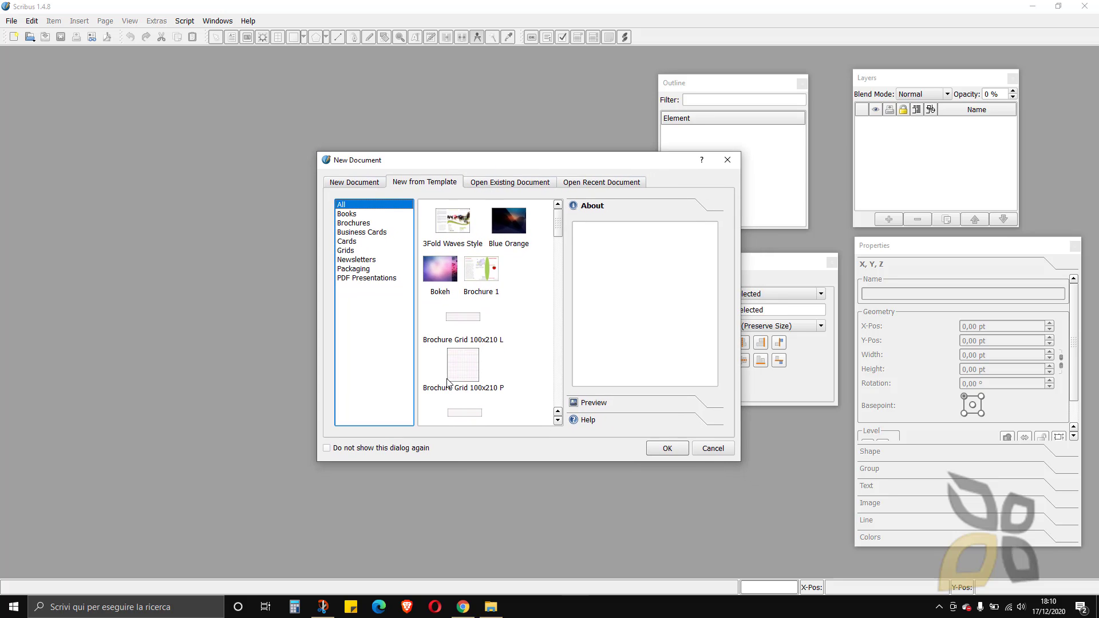
{"action": "left_click", "coordinate": [354, 216]}
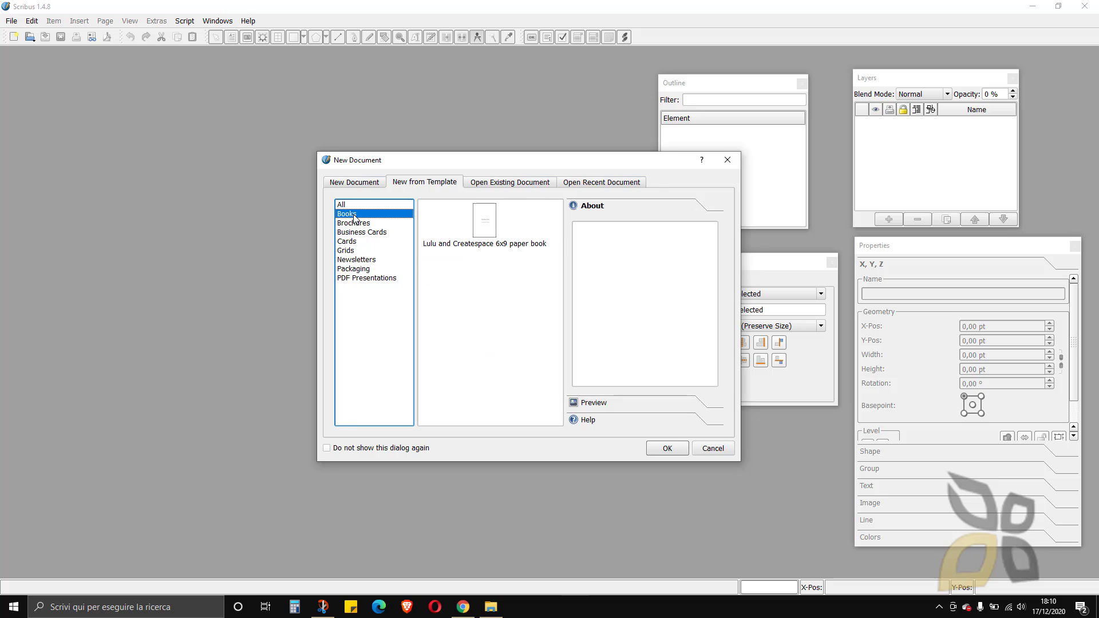
{"action": "left_click", "coordinate": [359, 224]}
{"action": "left_click", "coordinate": [361, 233]}
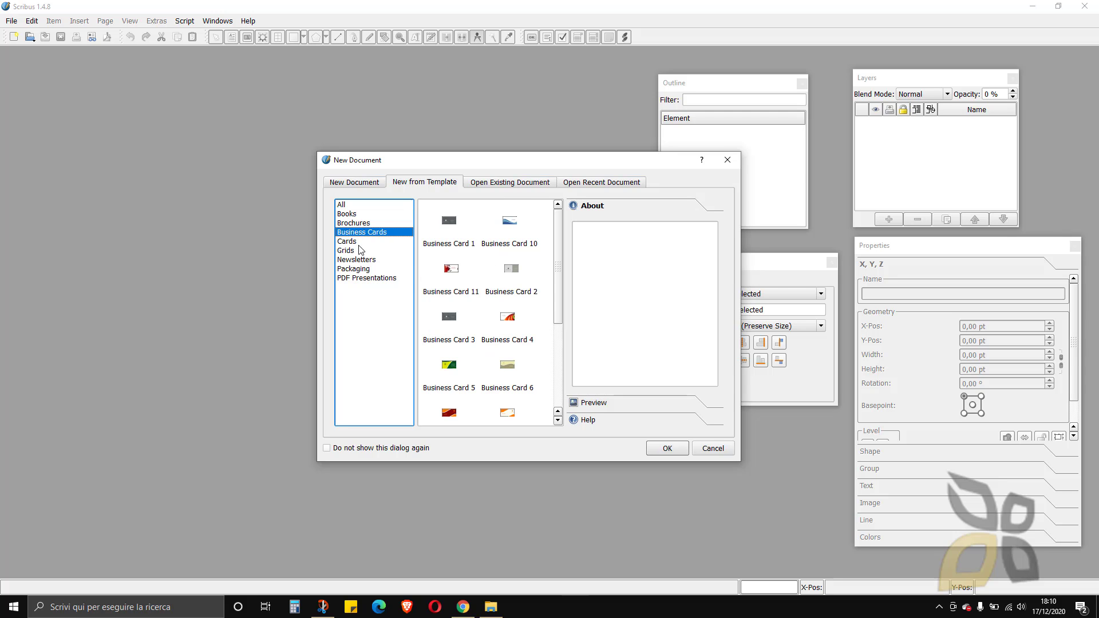
{"action": "left_click", "coordinate": [357, 242]}
{"action": "left_click", "coordinate": [356, 252]}
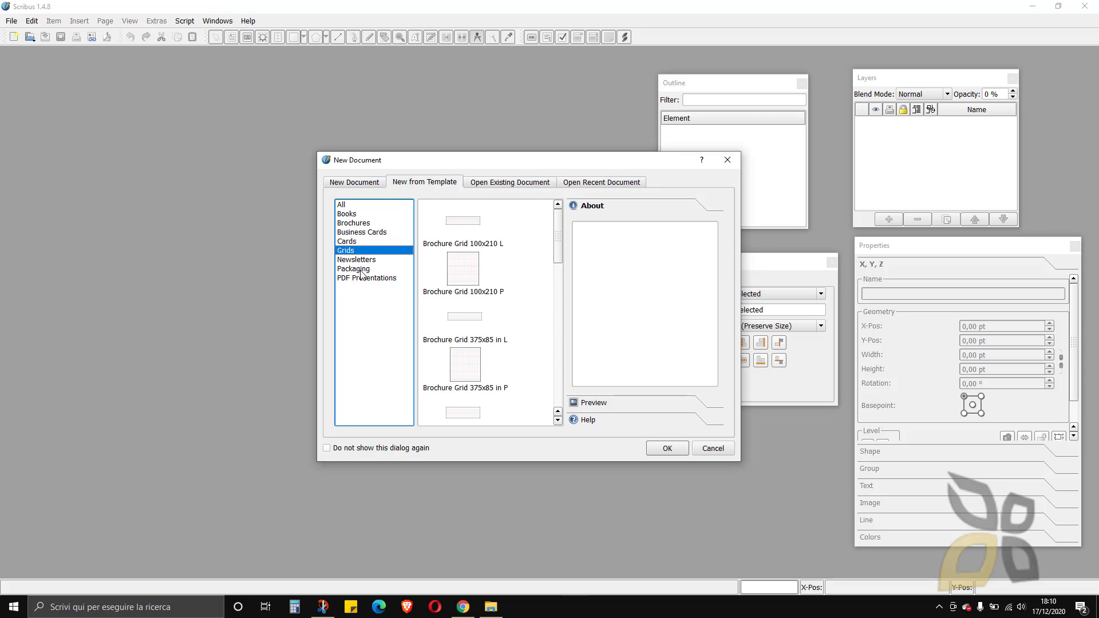
{"action": "left_click", "coordinate": [361, 270]}
{"action": "left_click", "coordinate": [370, 279]}
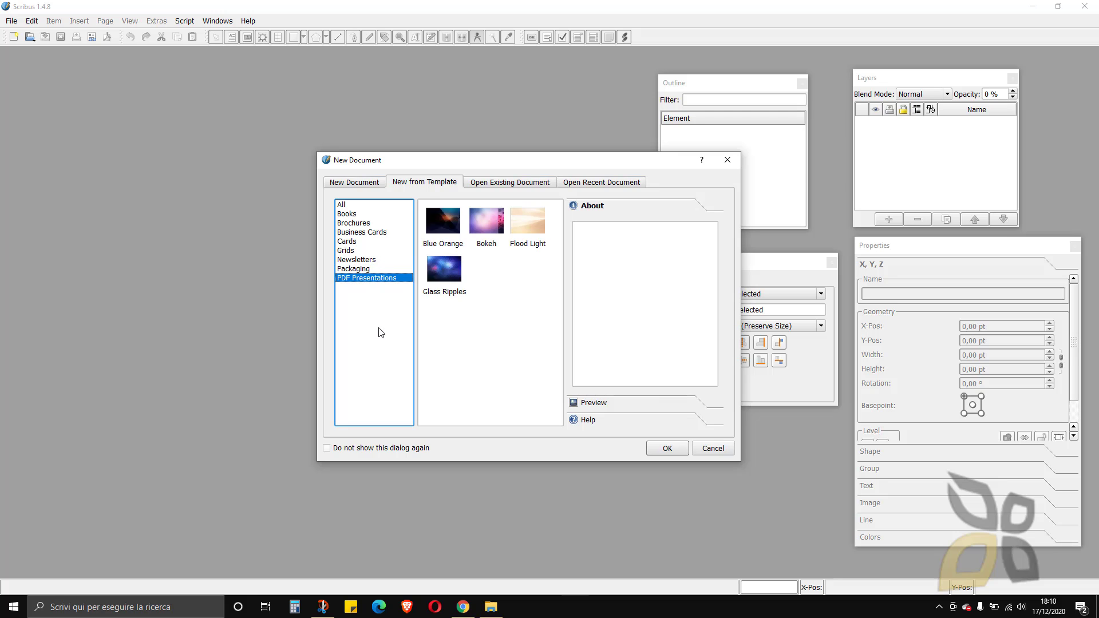
- Create the new document from the PDF Presentations > Blue Orange template
{"action": "left_click", "coordinate": [519, 187]}
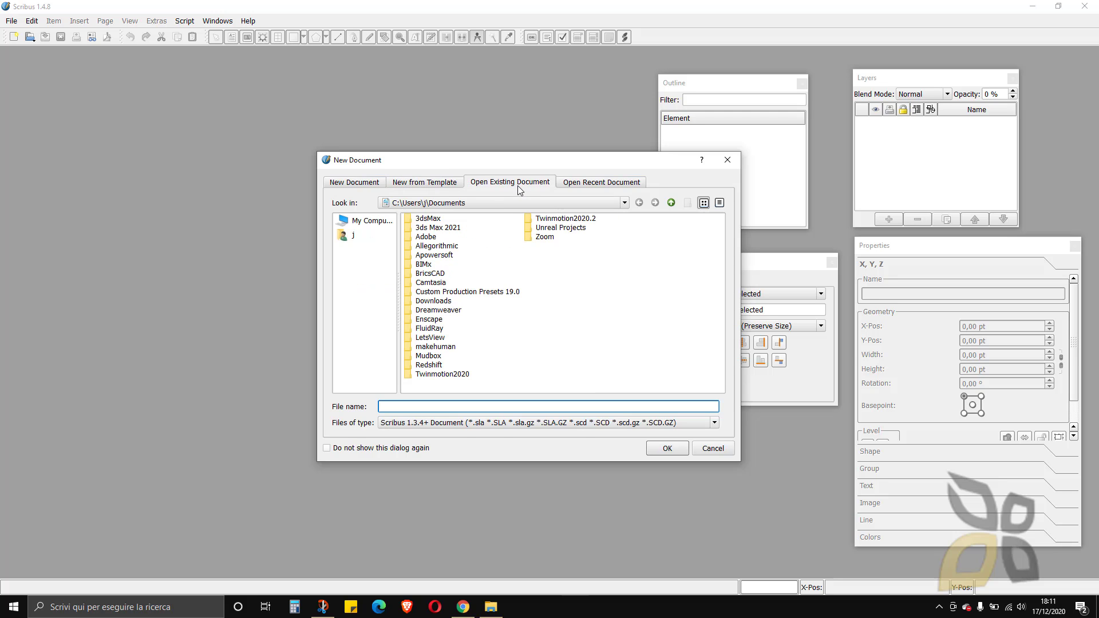
{"action": "left_click", "coordinate": [578, 184]}
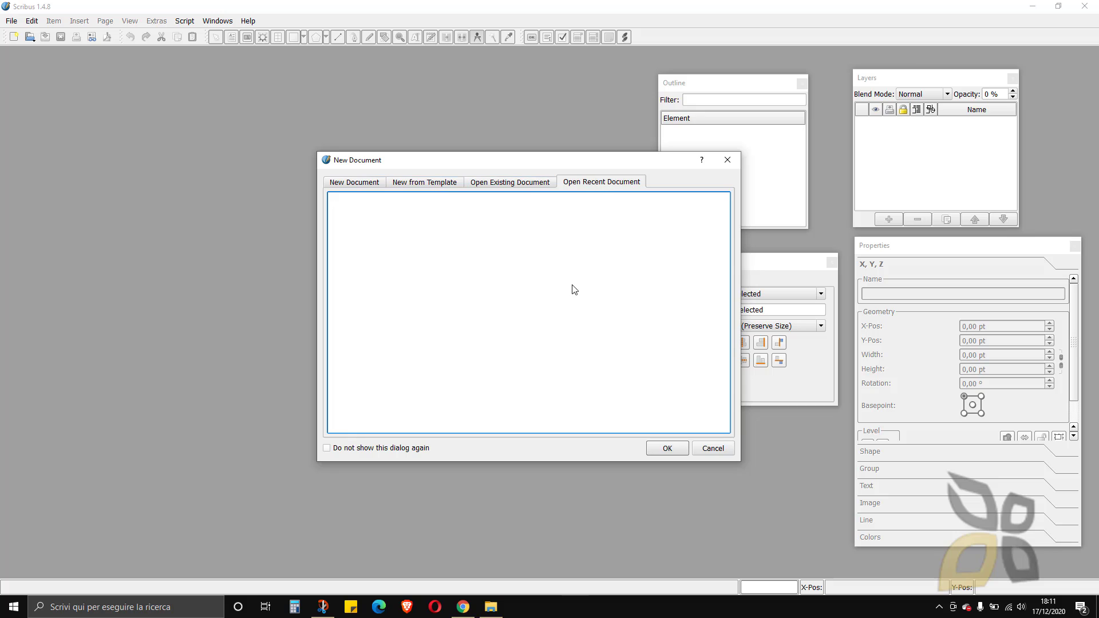
{"action": "left_click", "coordinate": [443, 183]}
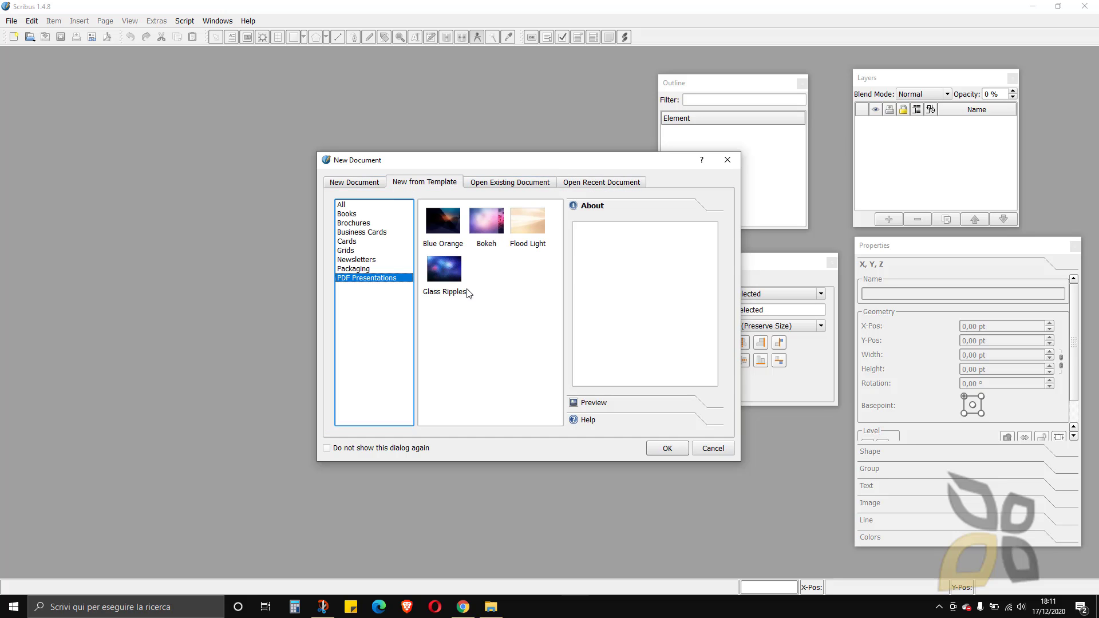
{"action": "left_click", "coordinate": [445, 231]}
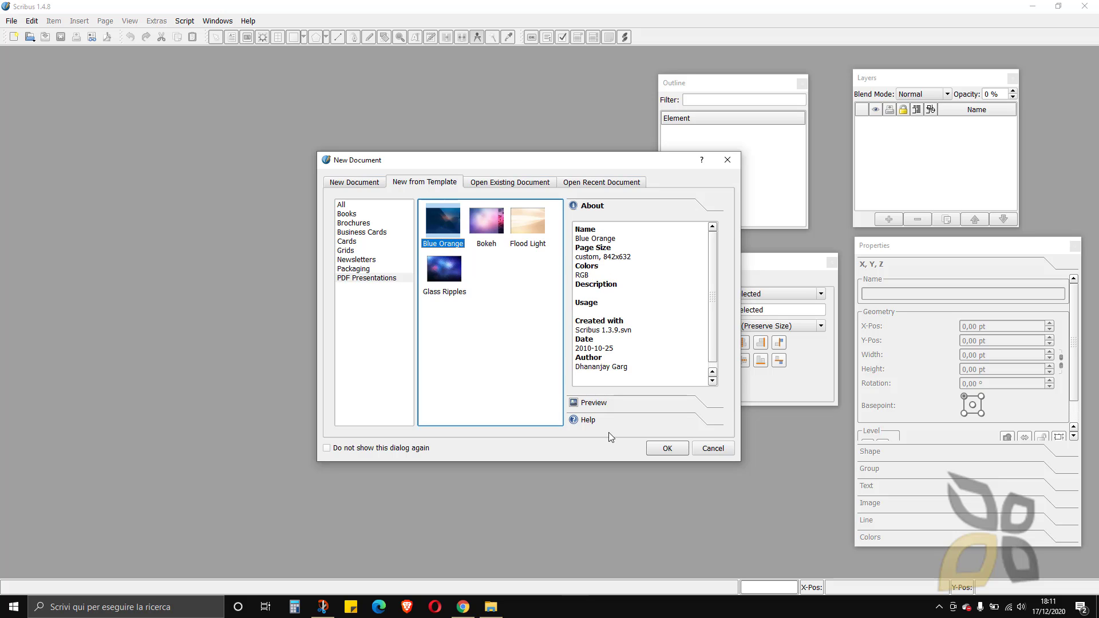
{"action": "left_click", "coordinate": [665, 449]}
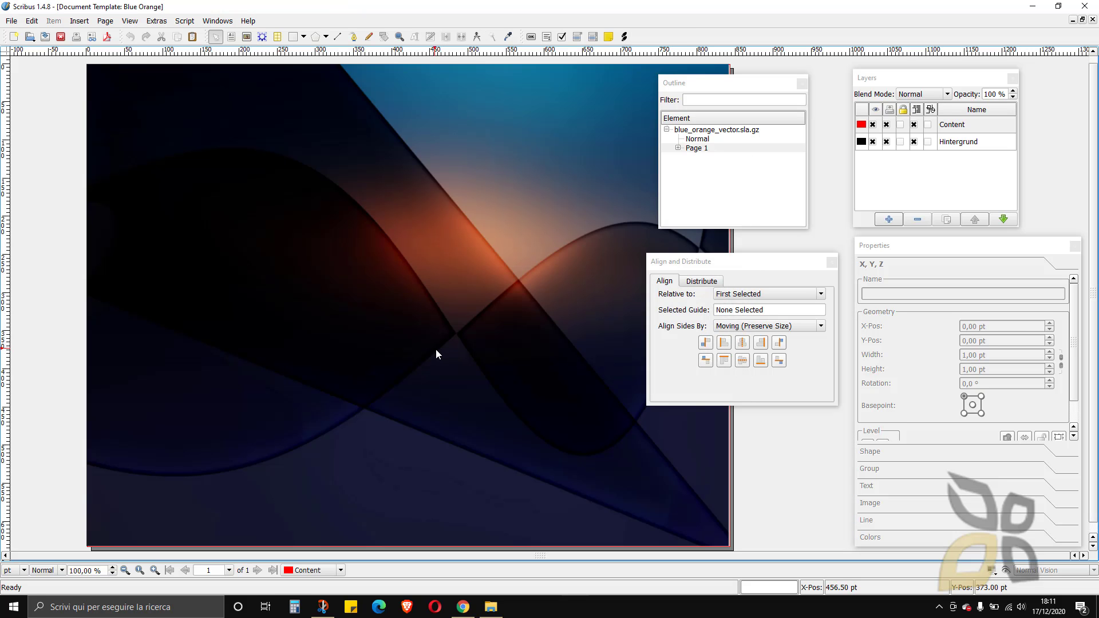
- Move the Outline and Layers panels over to the right side
{"action": "scroll", "coordinate": [369, 398], "scroll_direction": "down", "scroll_amount": 1}
{"action": "scroll", "coordinate": [370, 389], "scroll_direction": "up", "scroll_amount": 2}
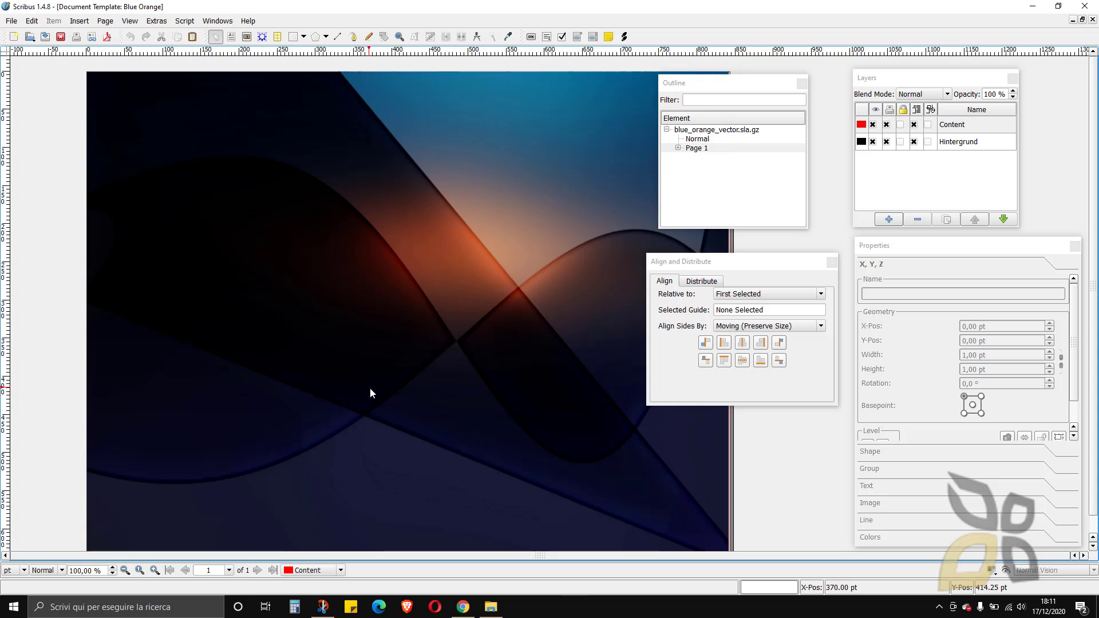
{"action": "left_click_drag", "start_coordinate": [729, 86], "coordinate": [771, 85]}
{"action": "left_click_drag", "start_coordinate": [963, 77], "coordinate": [1021, 79]}
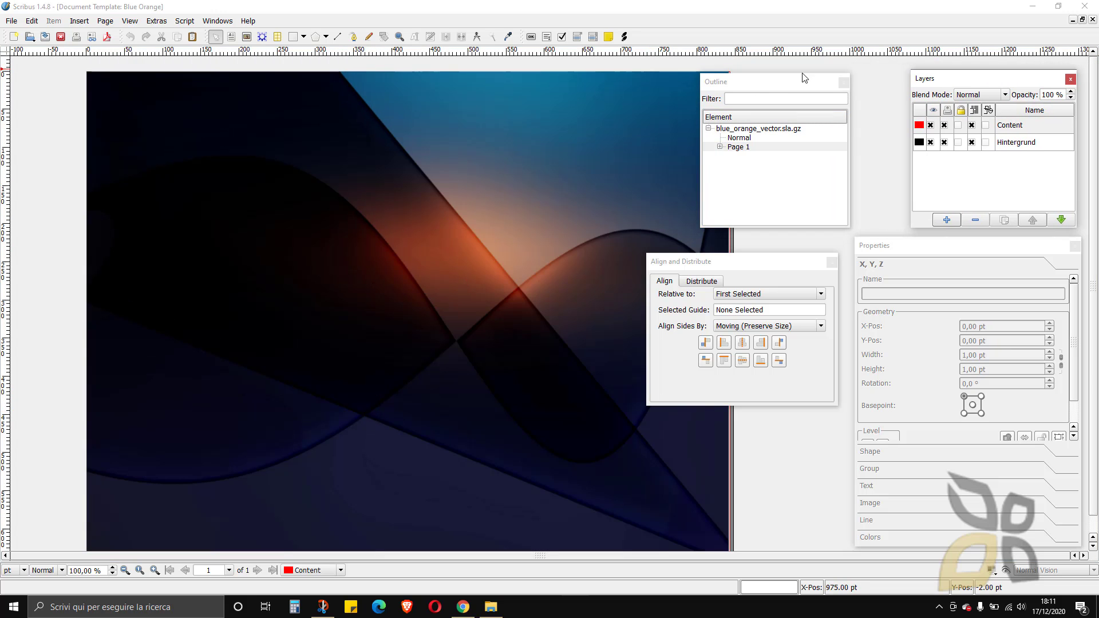
{"action": "left_click_drag", "start_coordinate": [774, 86], "coordinate": [824, 87]}
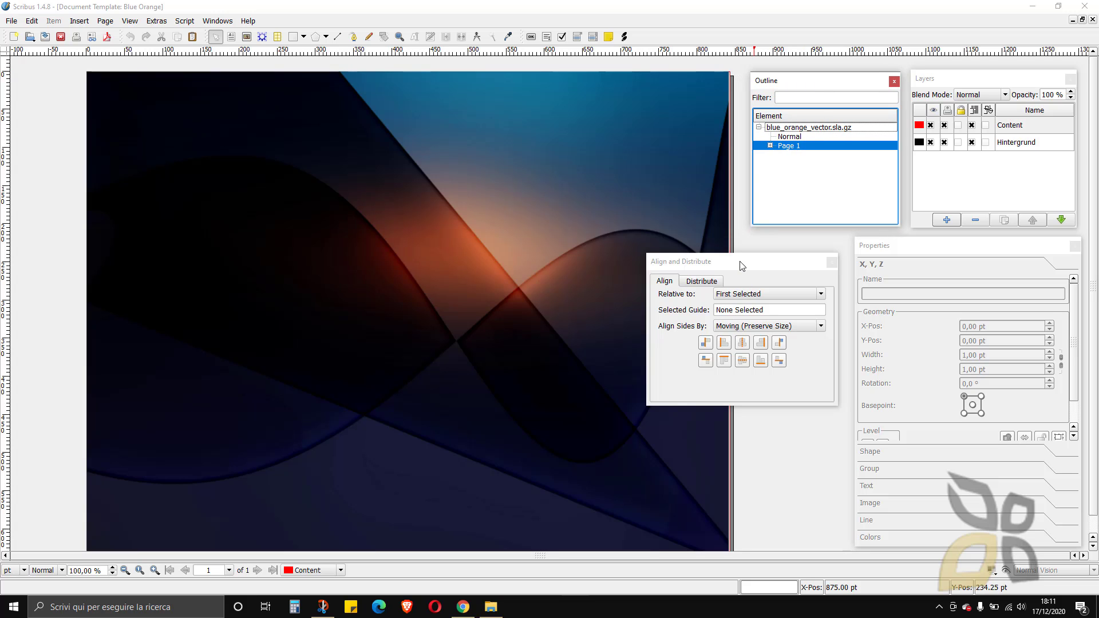
- Resize the Properties panel and place the Align and Distribute panel below Layers
{"action": "left_click_drag", "start_coordinate": [961, 549], "coordinate": [961, 433]}
{"action": "left_click_drag", "start_coordinate": [750, 265], "coordinate": [990, 449]}
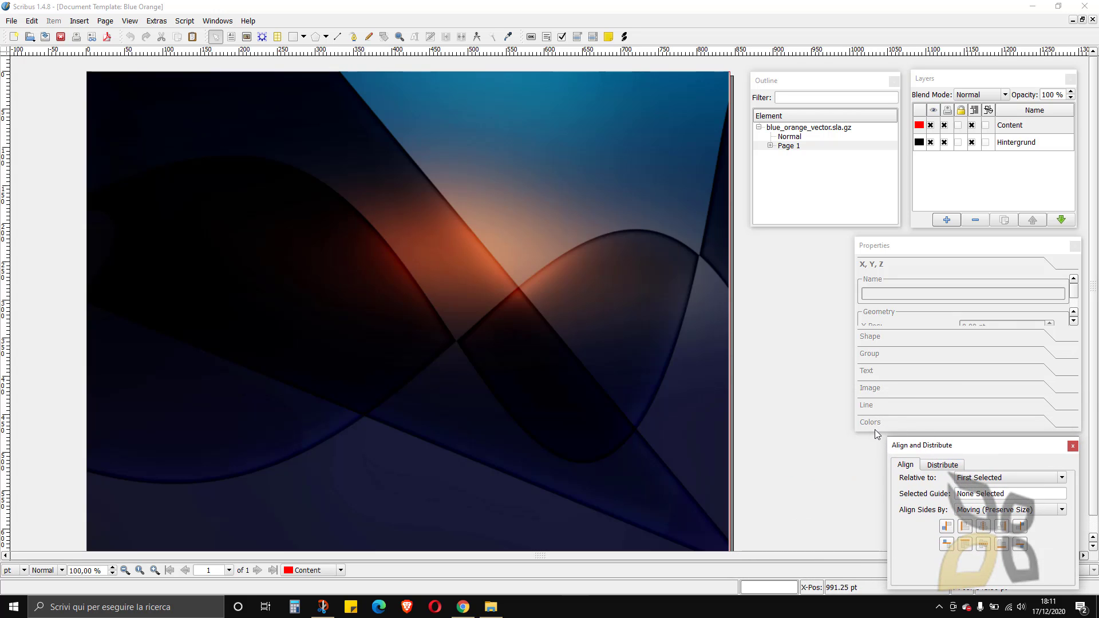
{"action": "left_click_drag", "start_coordinate": [870, 431], "coordinate": [871, 548]}
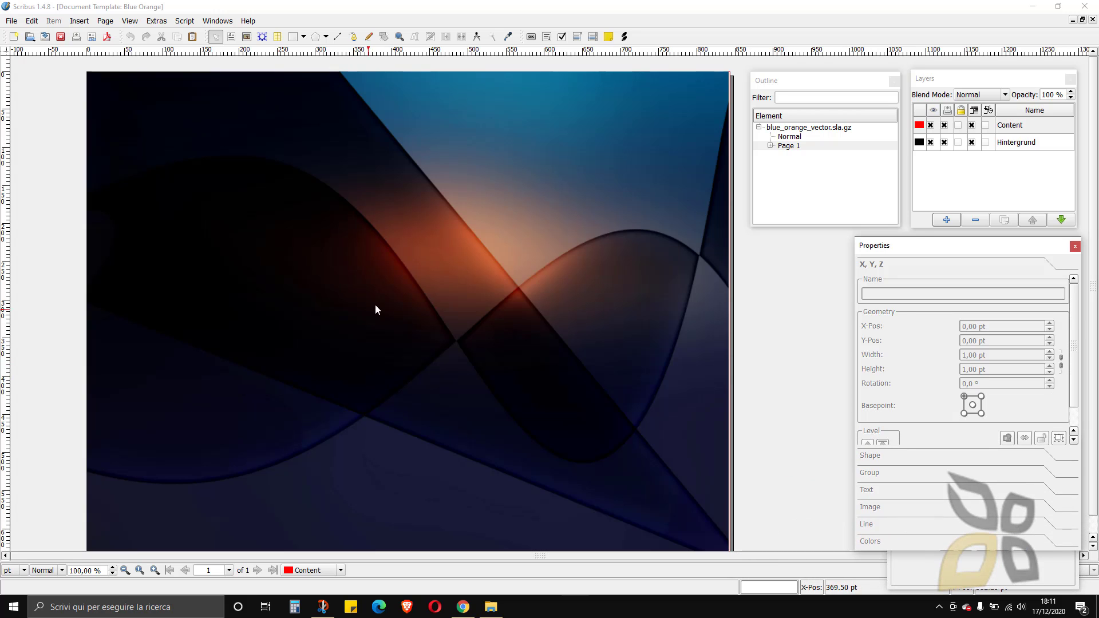
{"action": "left_click", "coordinate": [985, 572]}
{"action": "left_click_drag", "start_coordinate": [960, 435], "coordinate": [758, 437]}
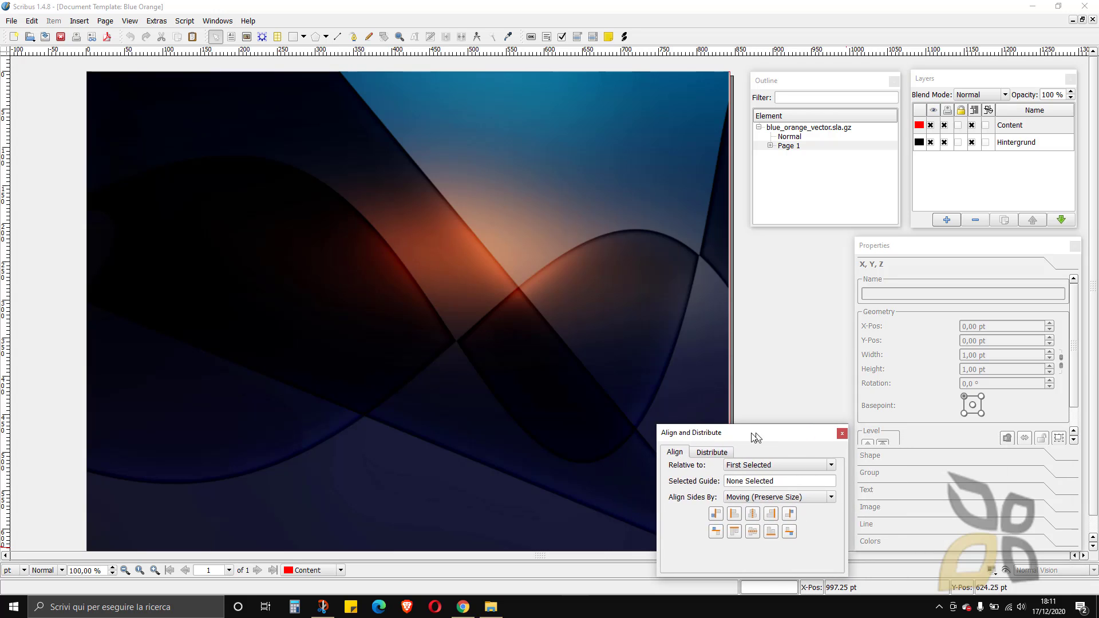